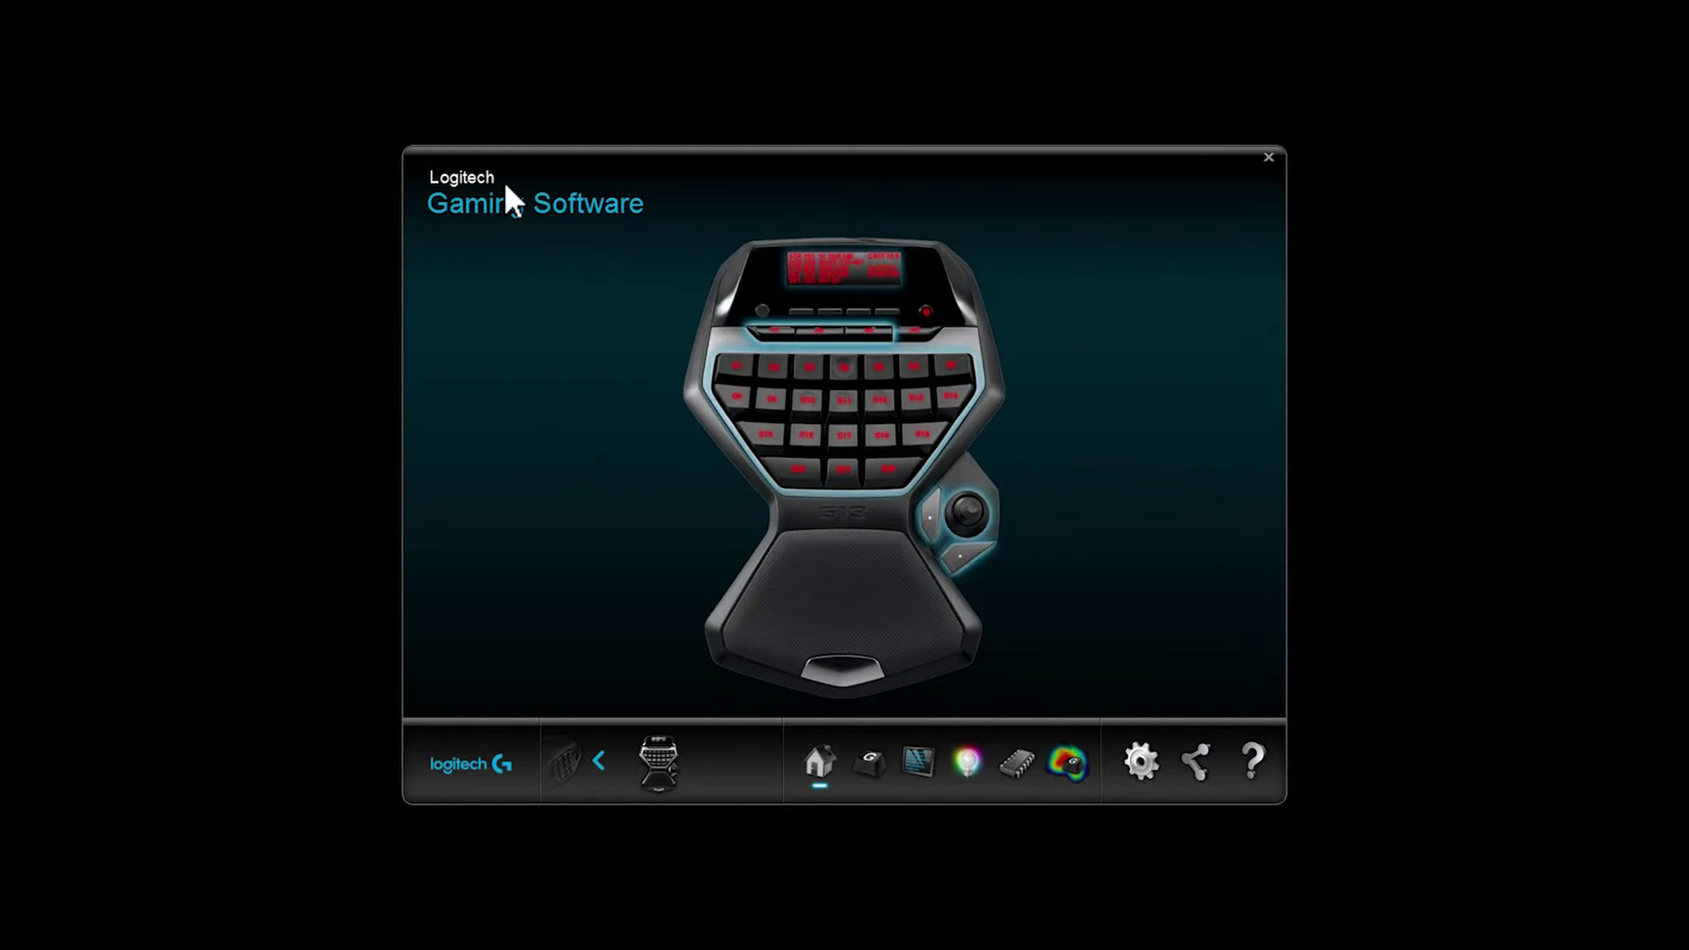
Step: Show the G13's key assignments: Undo, Redo, Group, Ungroup, Space and joystick directions
click(775, 378)
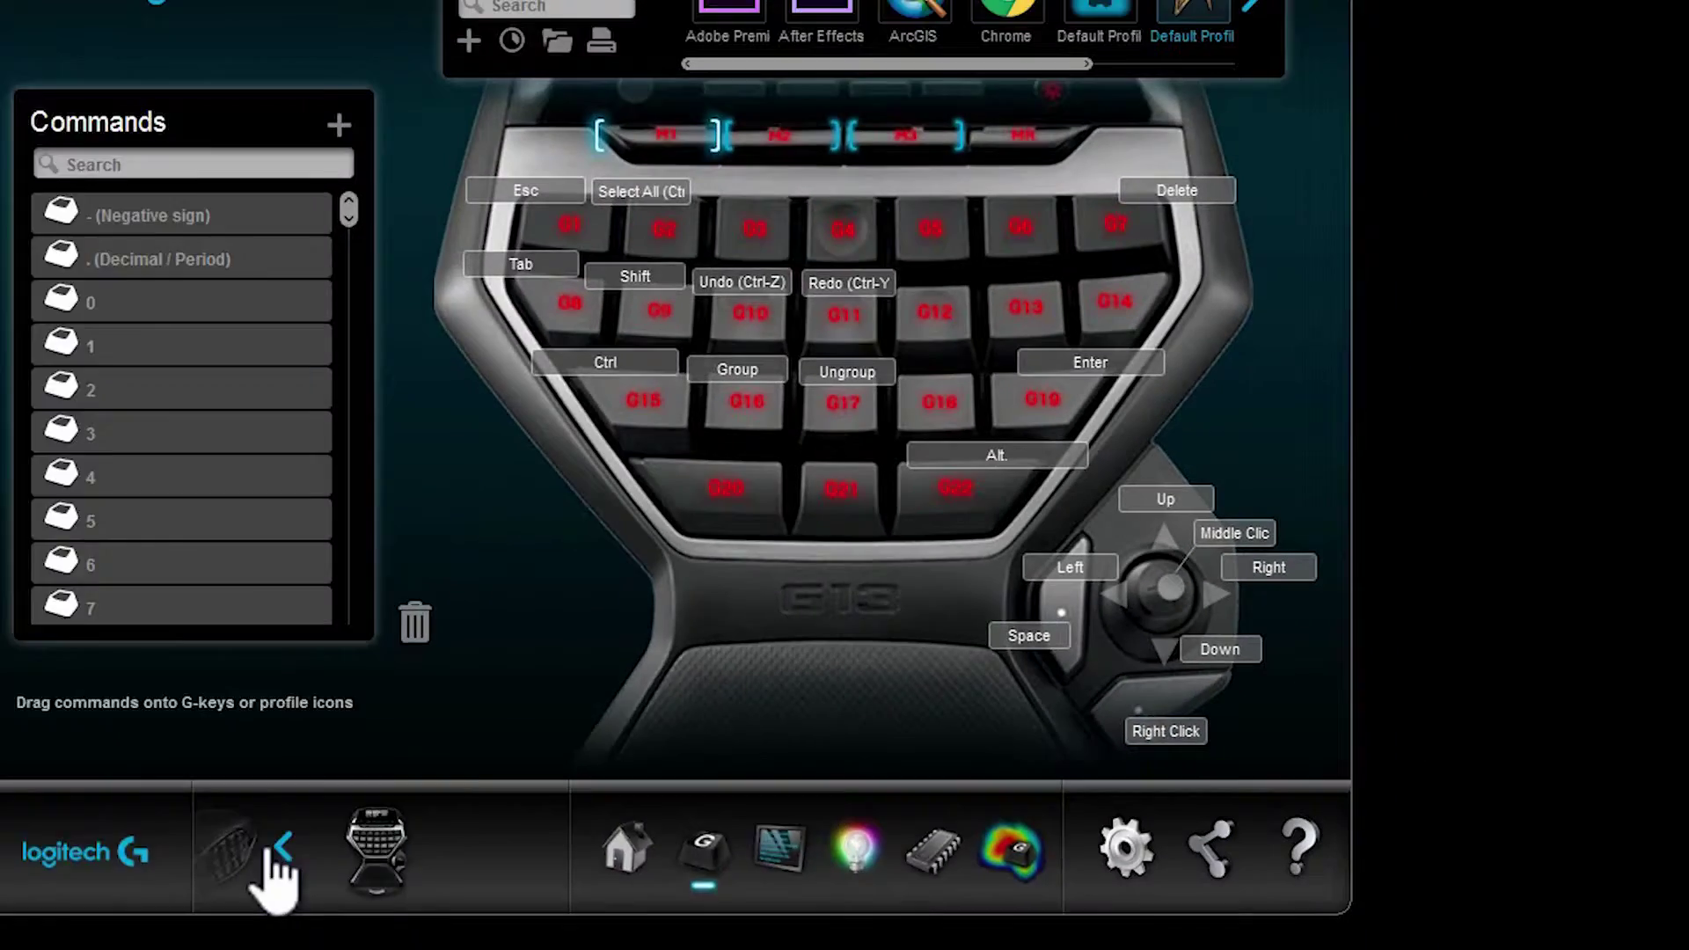
Step: Select the G600 mouse and show its G-Shift assignments: Save, Save As, Esc, Tab, Undo, Backspace
click(613, 755)
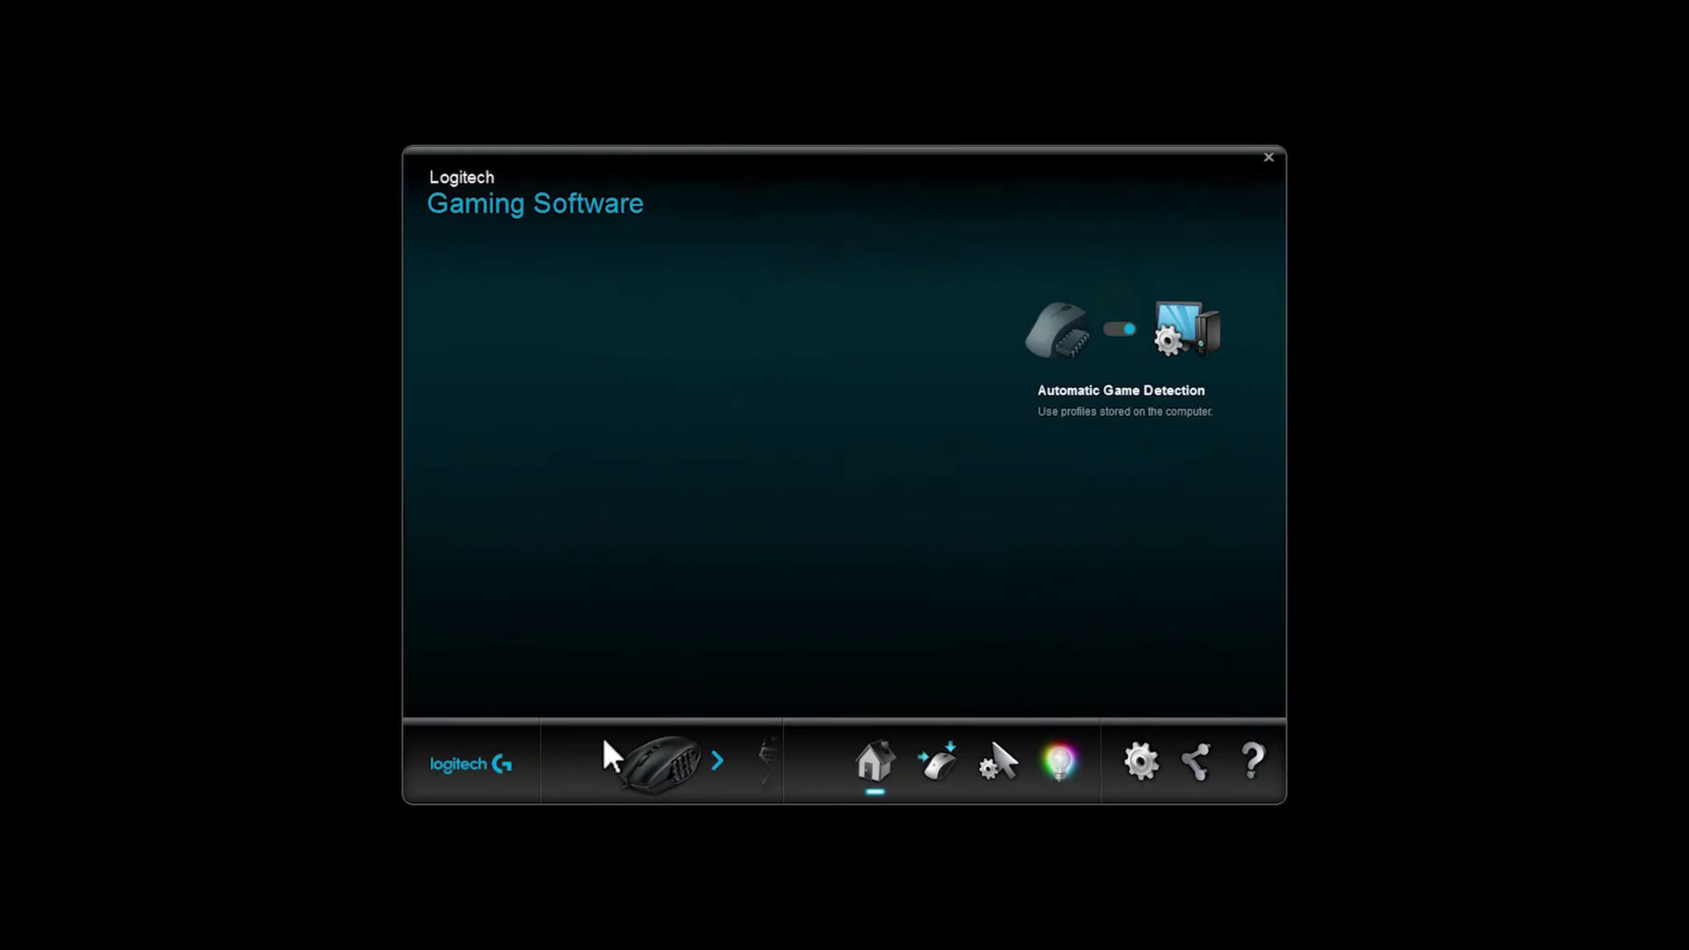
click(827, 526)
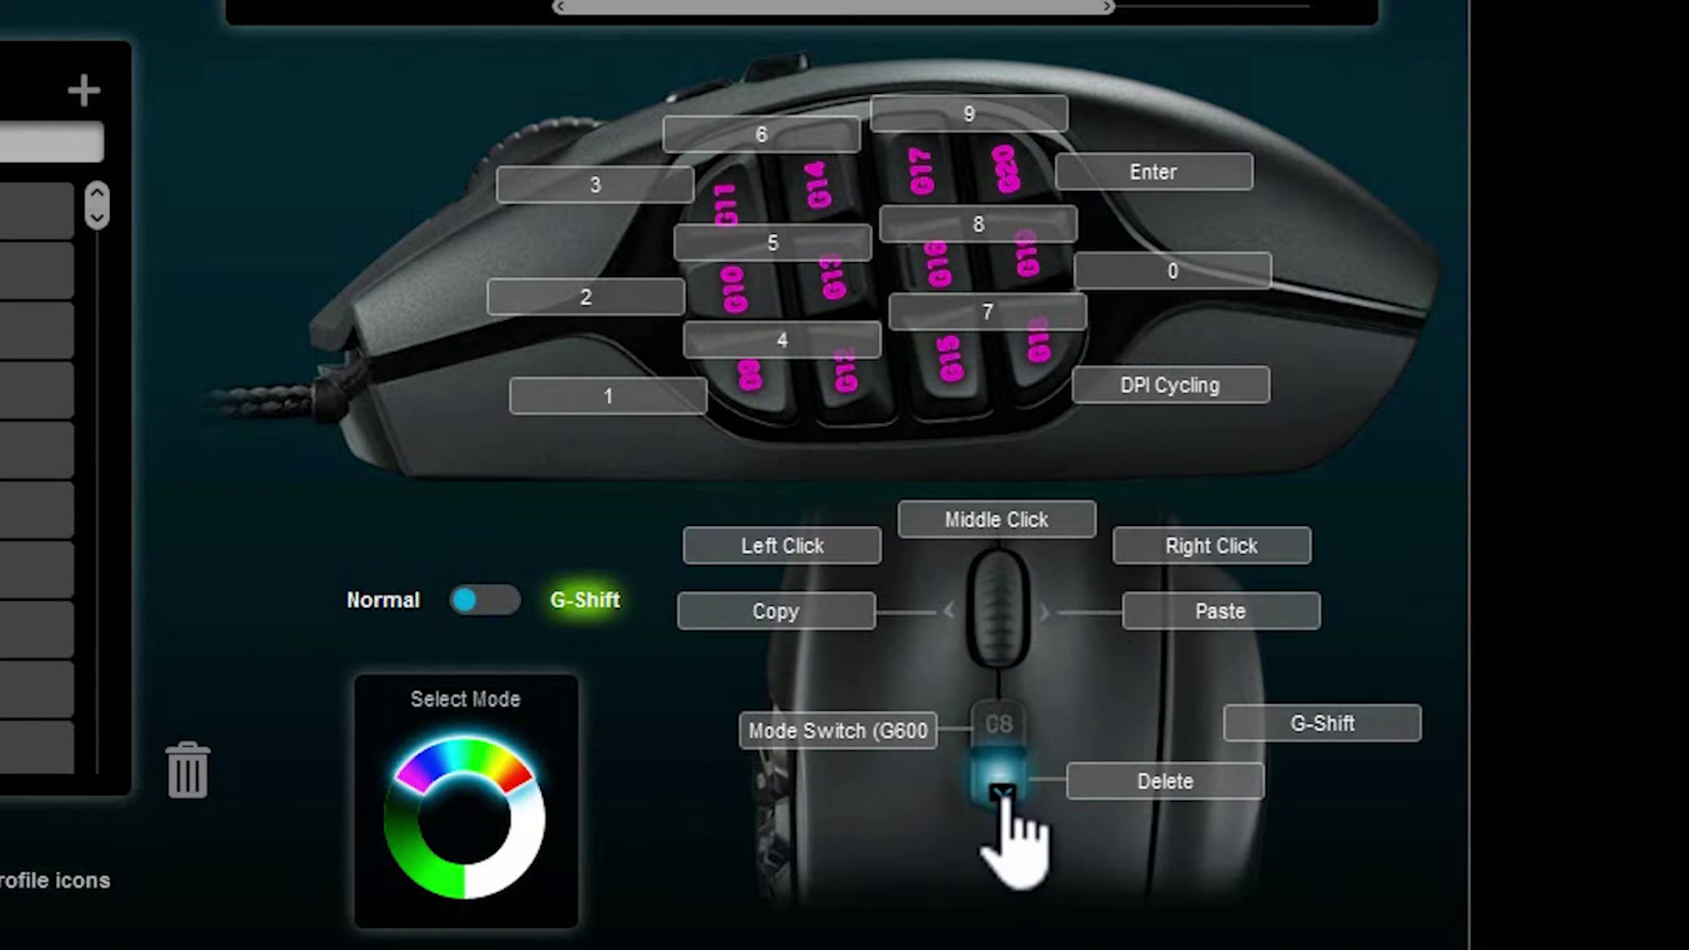
click(586, 607)
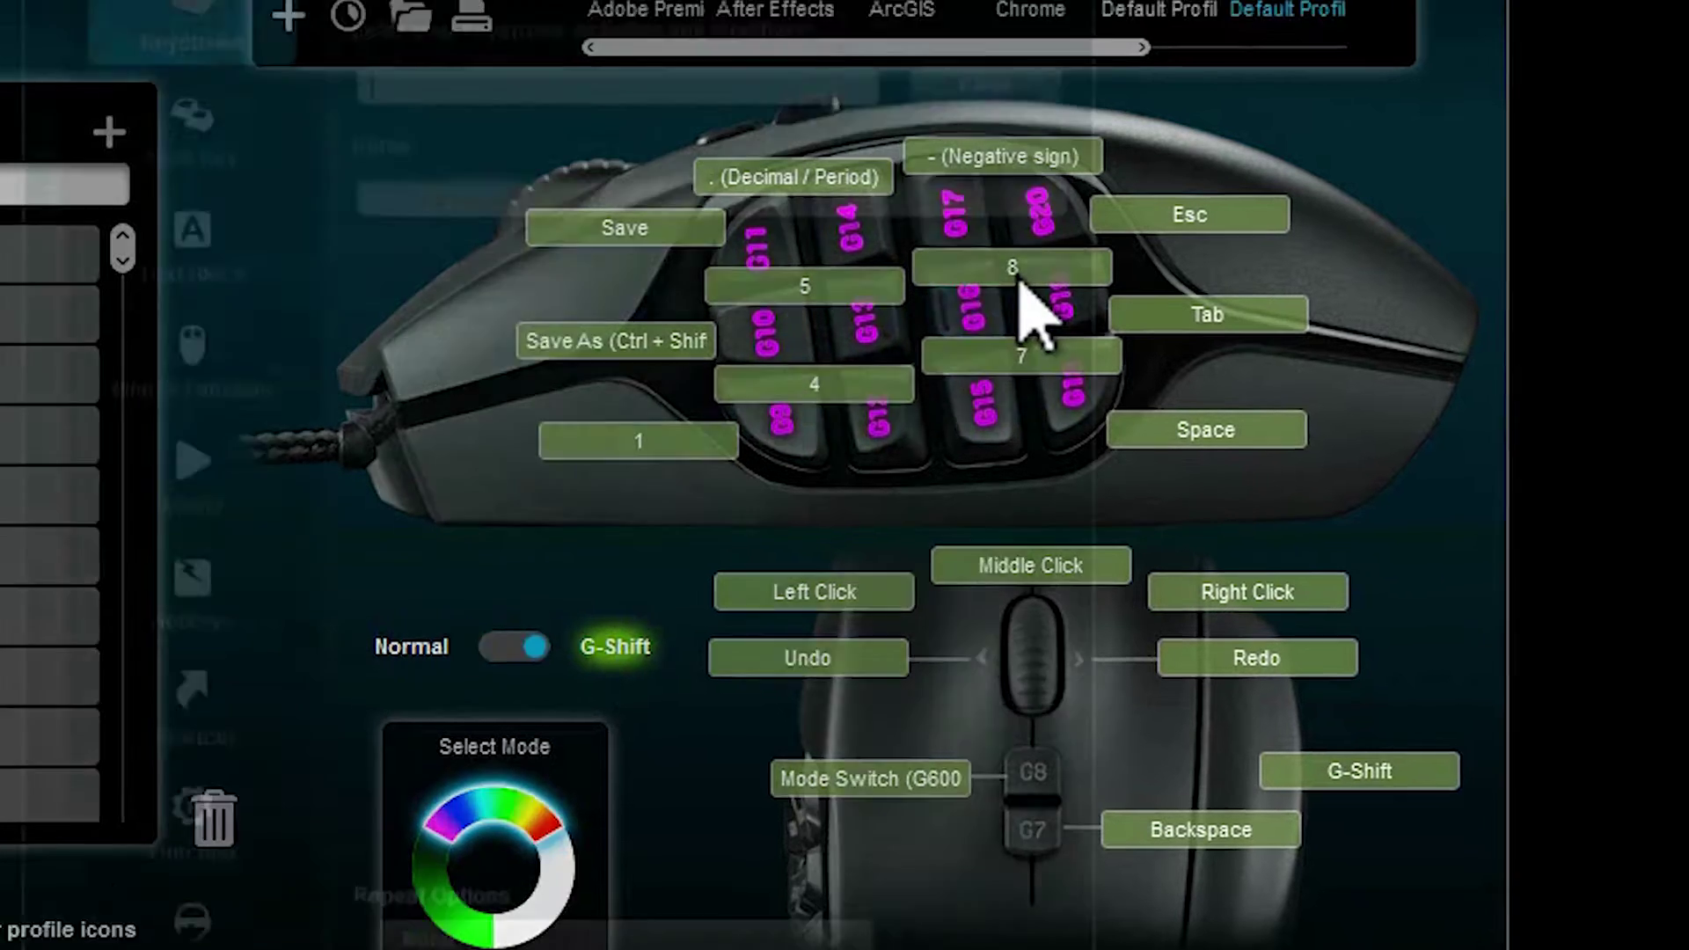
Step: Inspect a G-Shift button's assigned command in the Command Editor
double_click(980, 224)
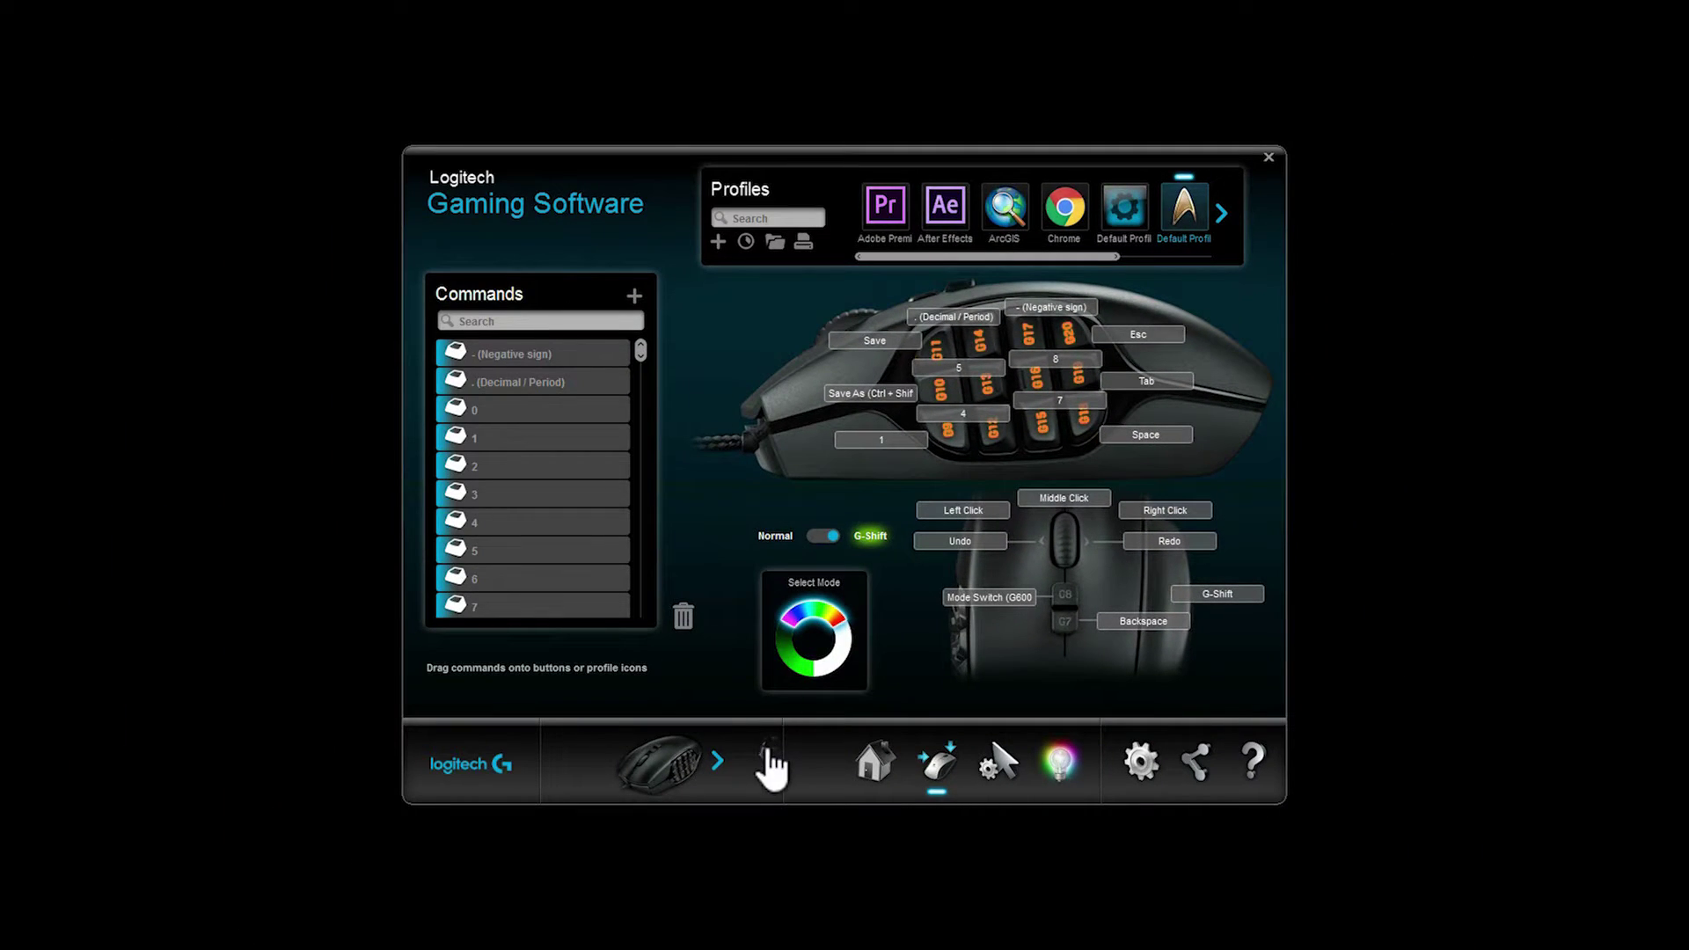
Step: Select the G13 gameboard and bring up its M2 assignment set
click(767, 747)
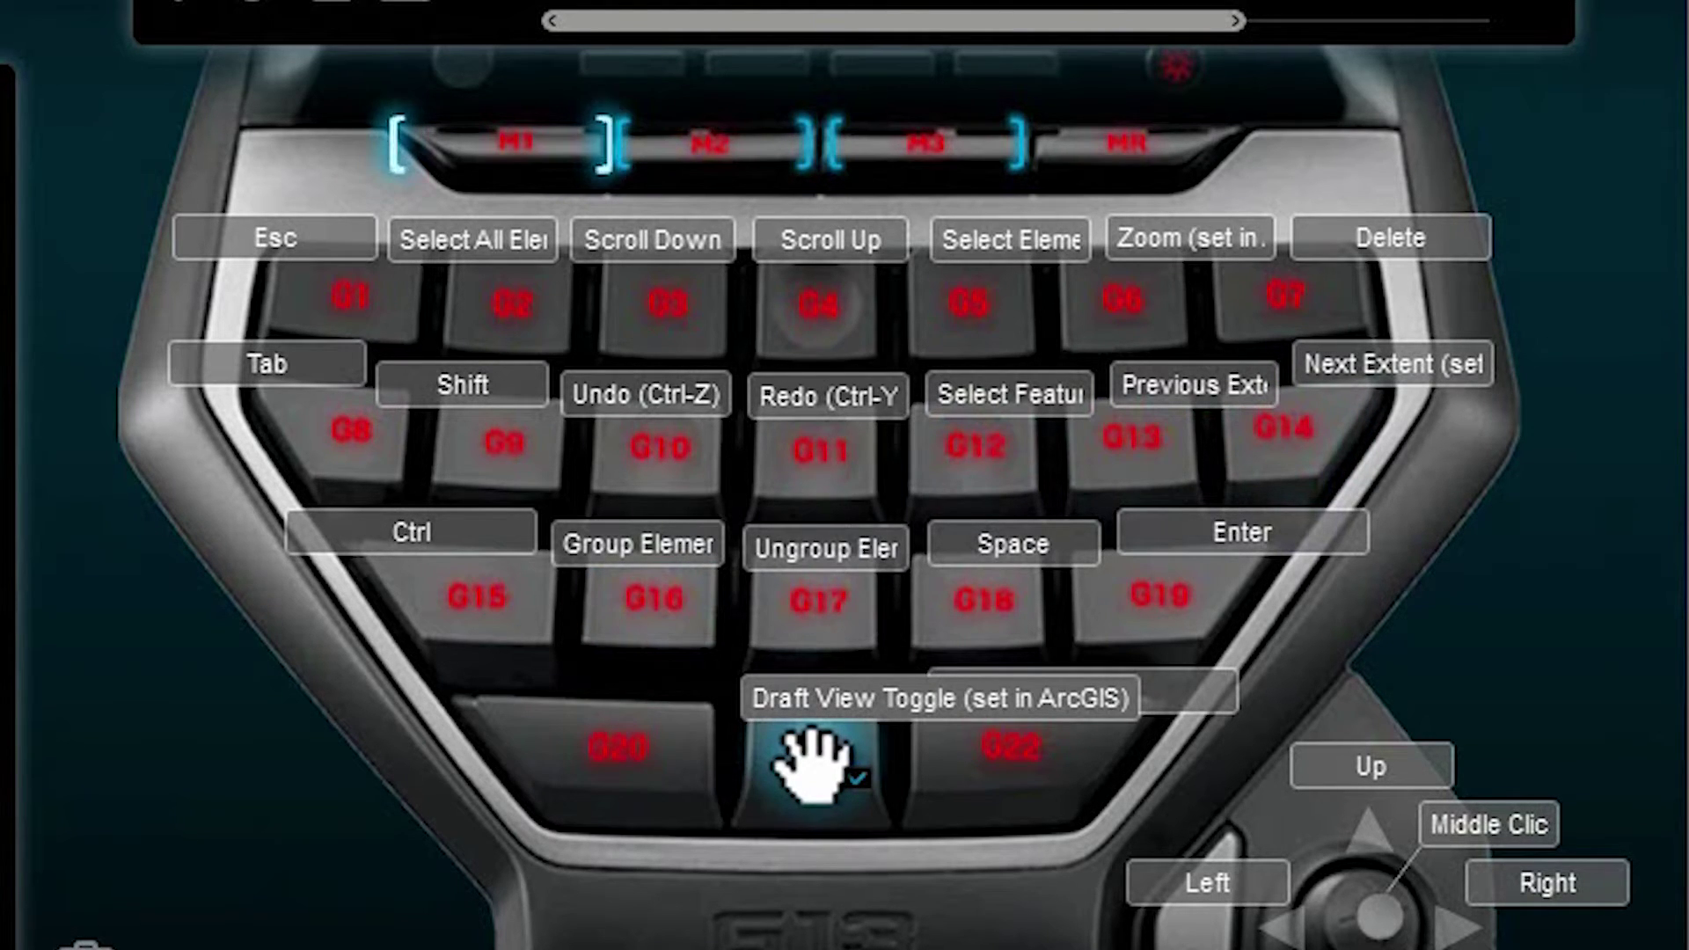
click(701, 144)
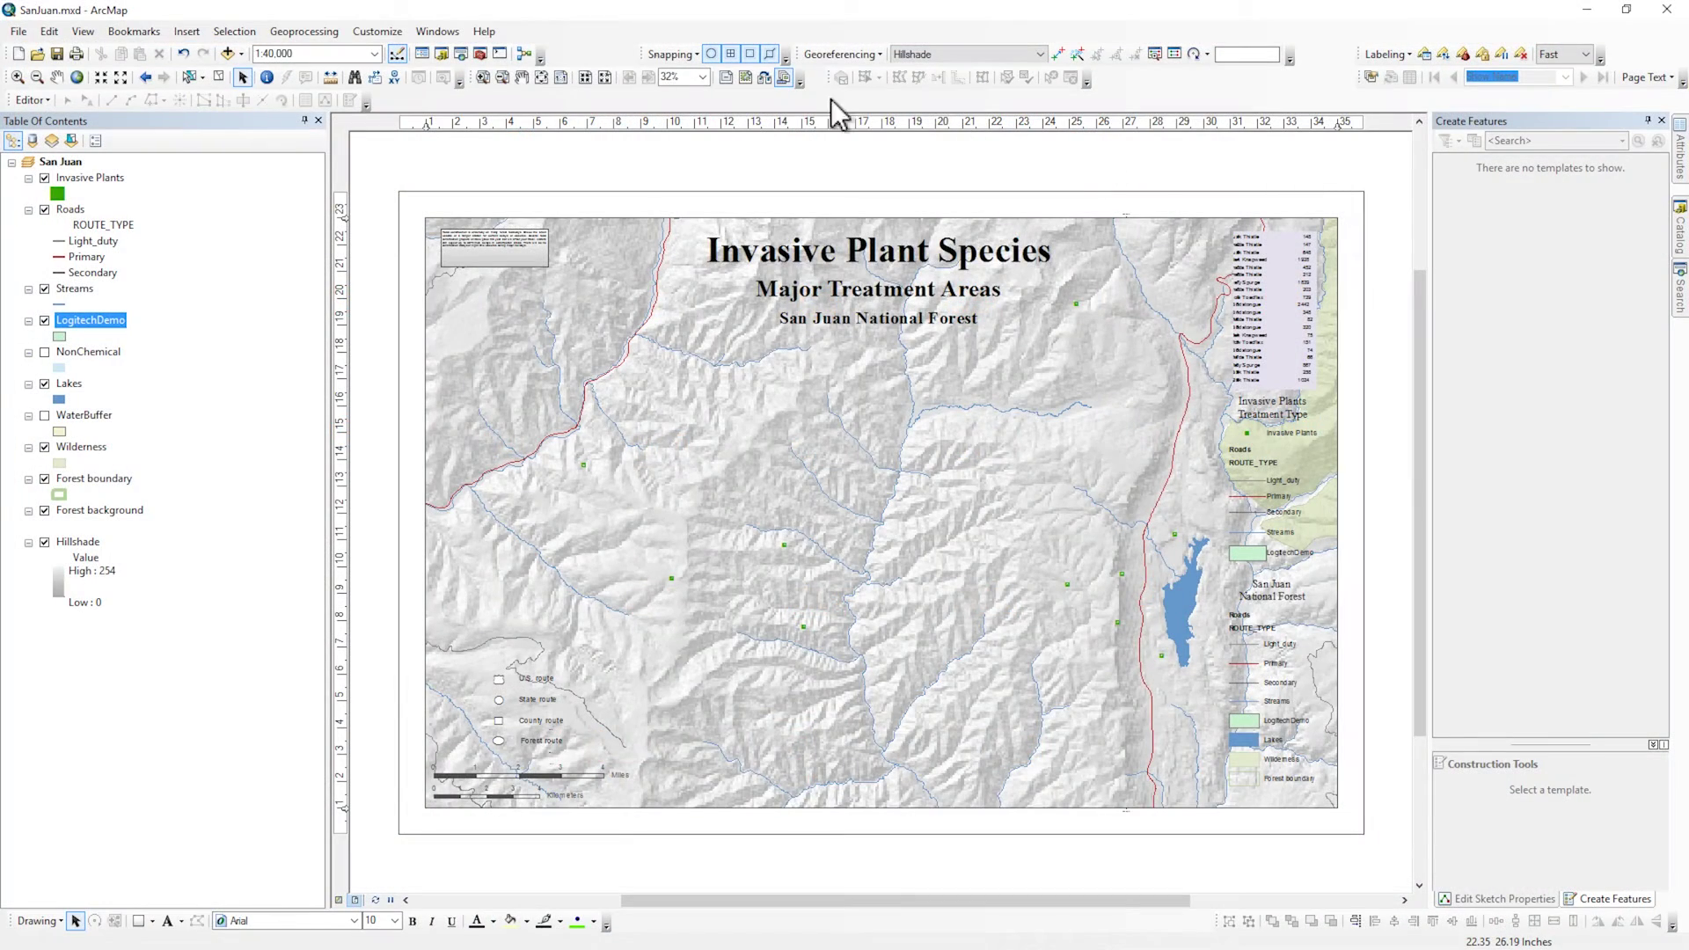
Step: Bring up ArcMap's ArcGIS Desktop help and version information
click(484, 31)
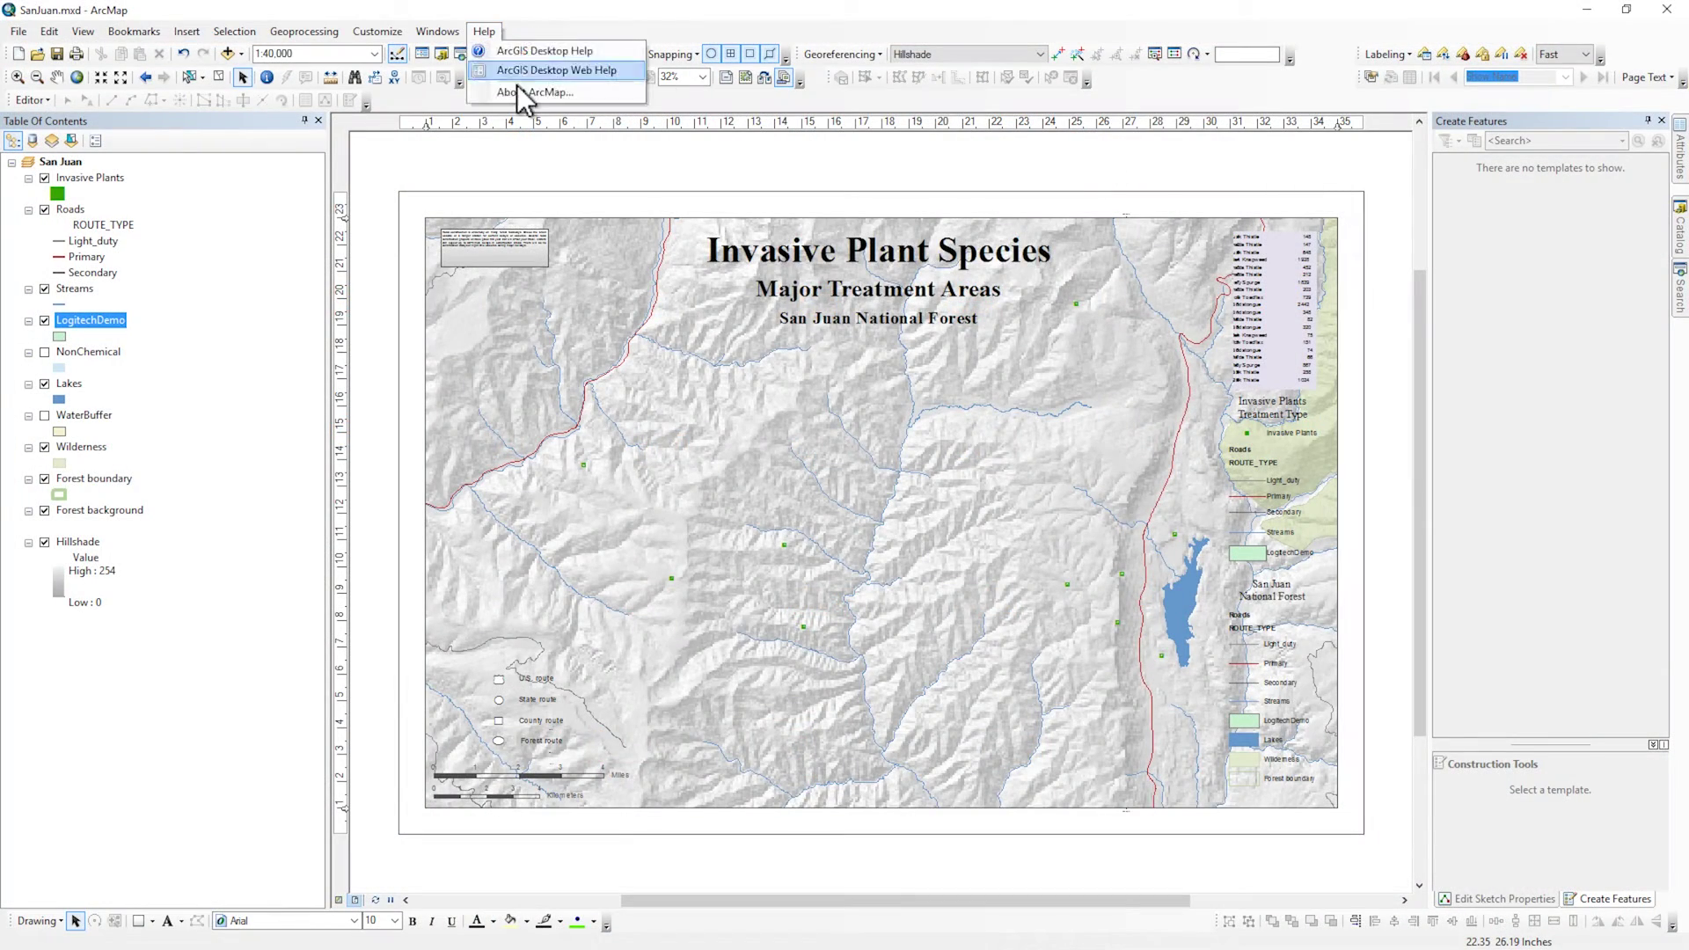
click(517, 88)
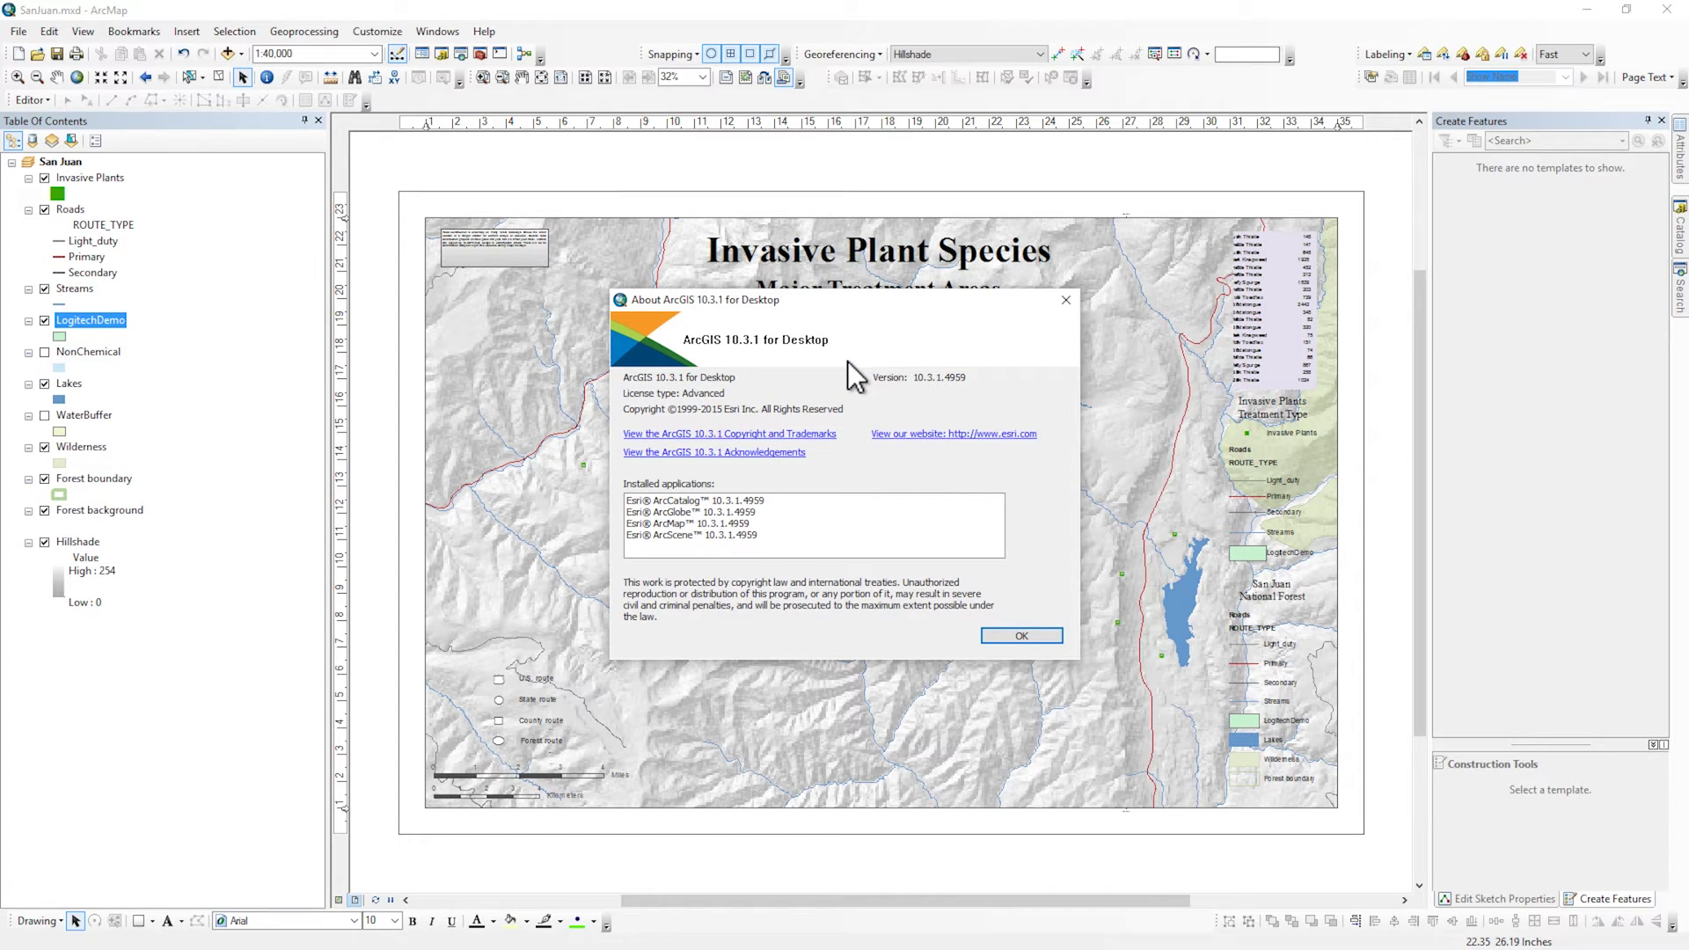
click(1066, 301)
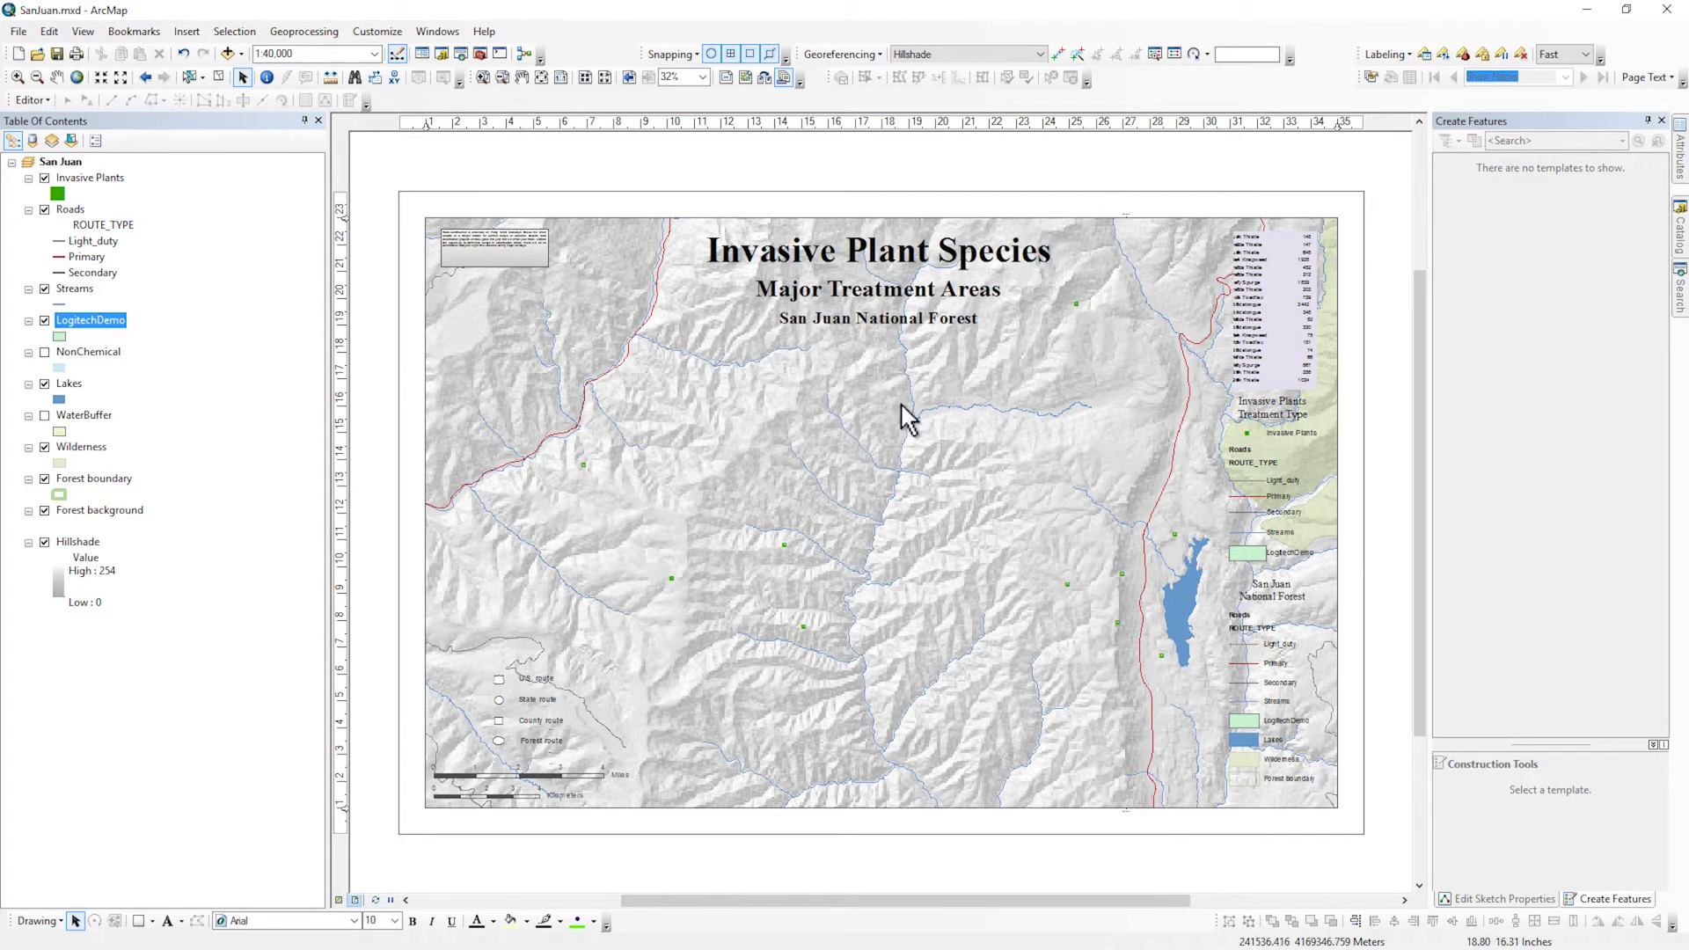
scroll(906, 415, up, 3)
scroll(906, 416, down, 2)
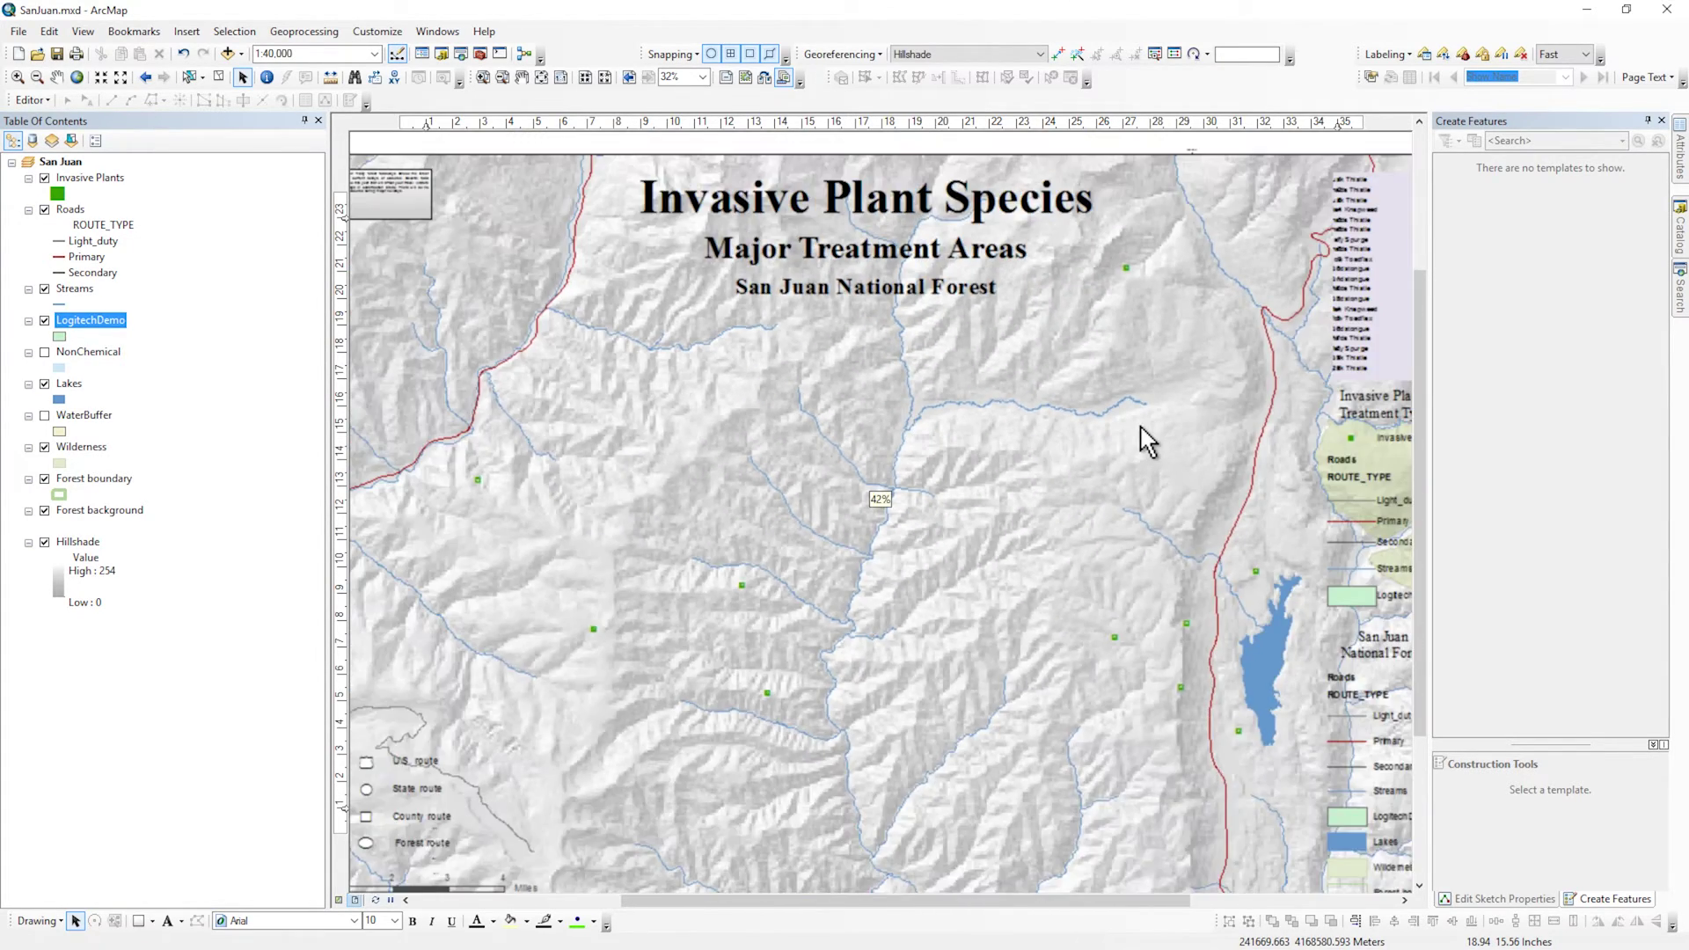
scroll(1148, 442, up, 5)
mouse_move(867, 366)
mouse_down()
mouse_move(780, 360)
mouse_move(1018, 415)
mouse_up()
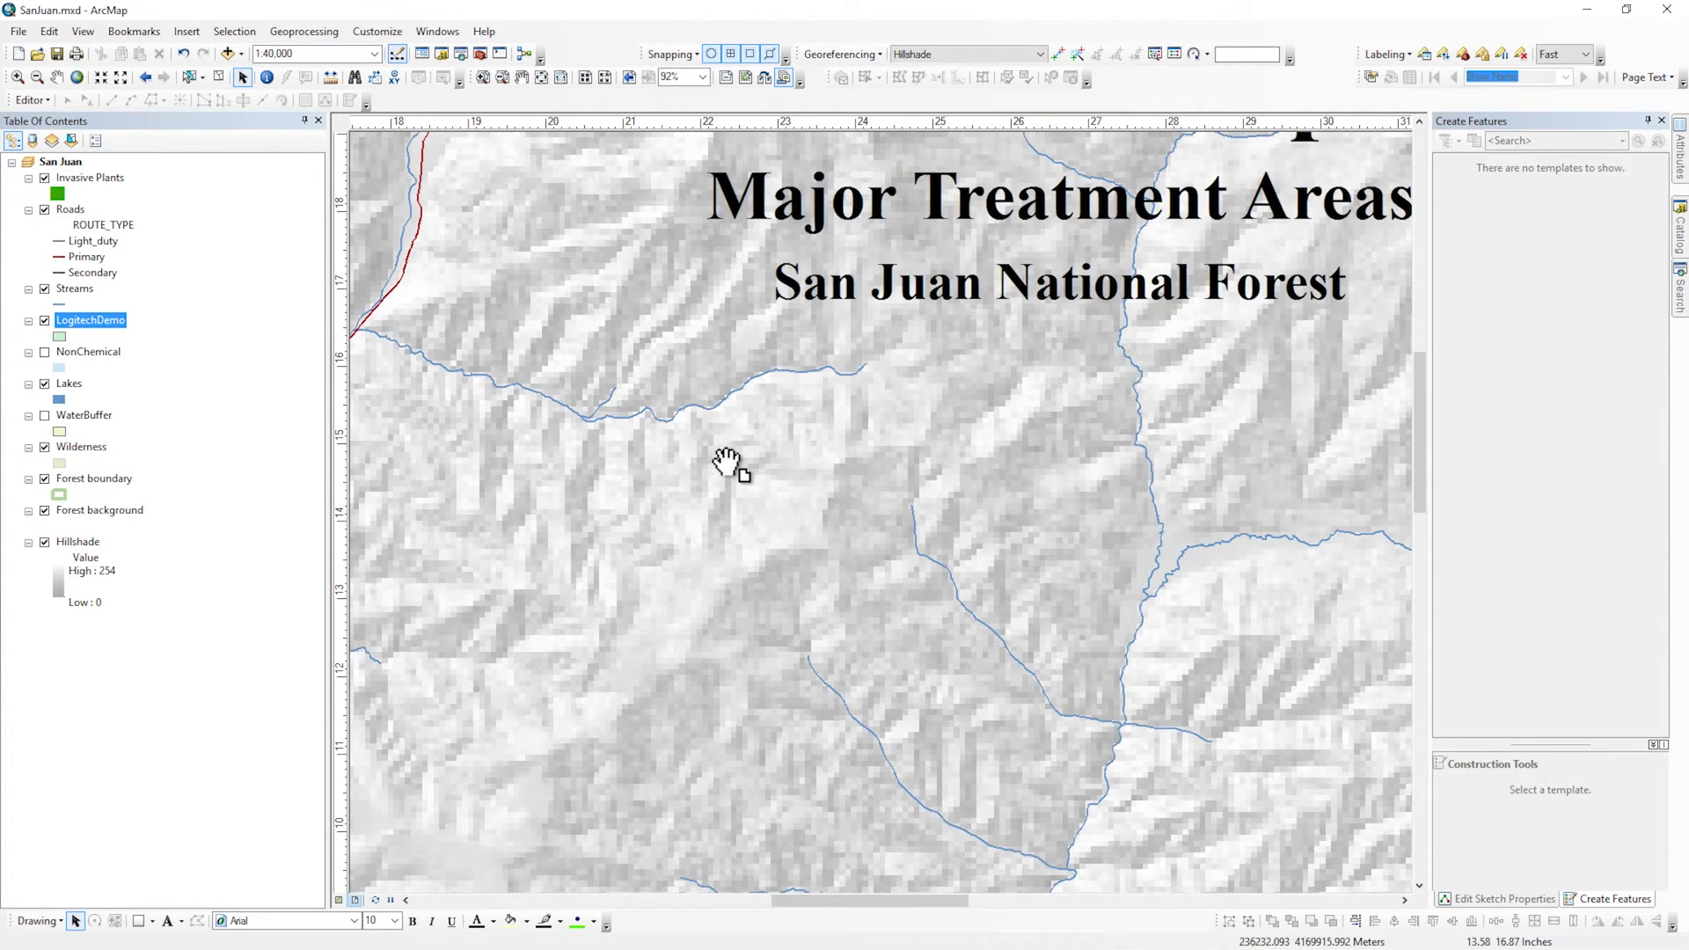
mouse_move(727, 463)
mouse_down()
mouse_move(961, 388)
mouse_move(912, 403)
mouse_up()
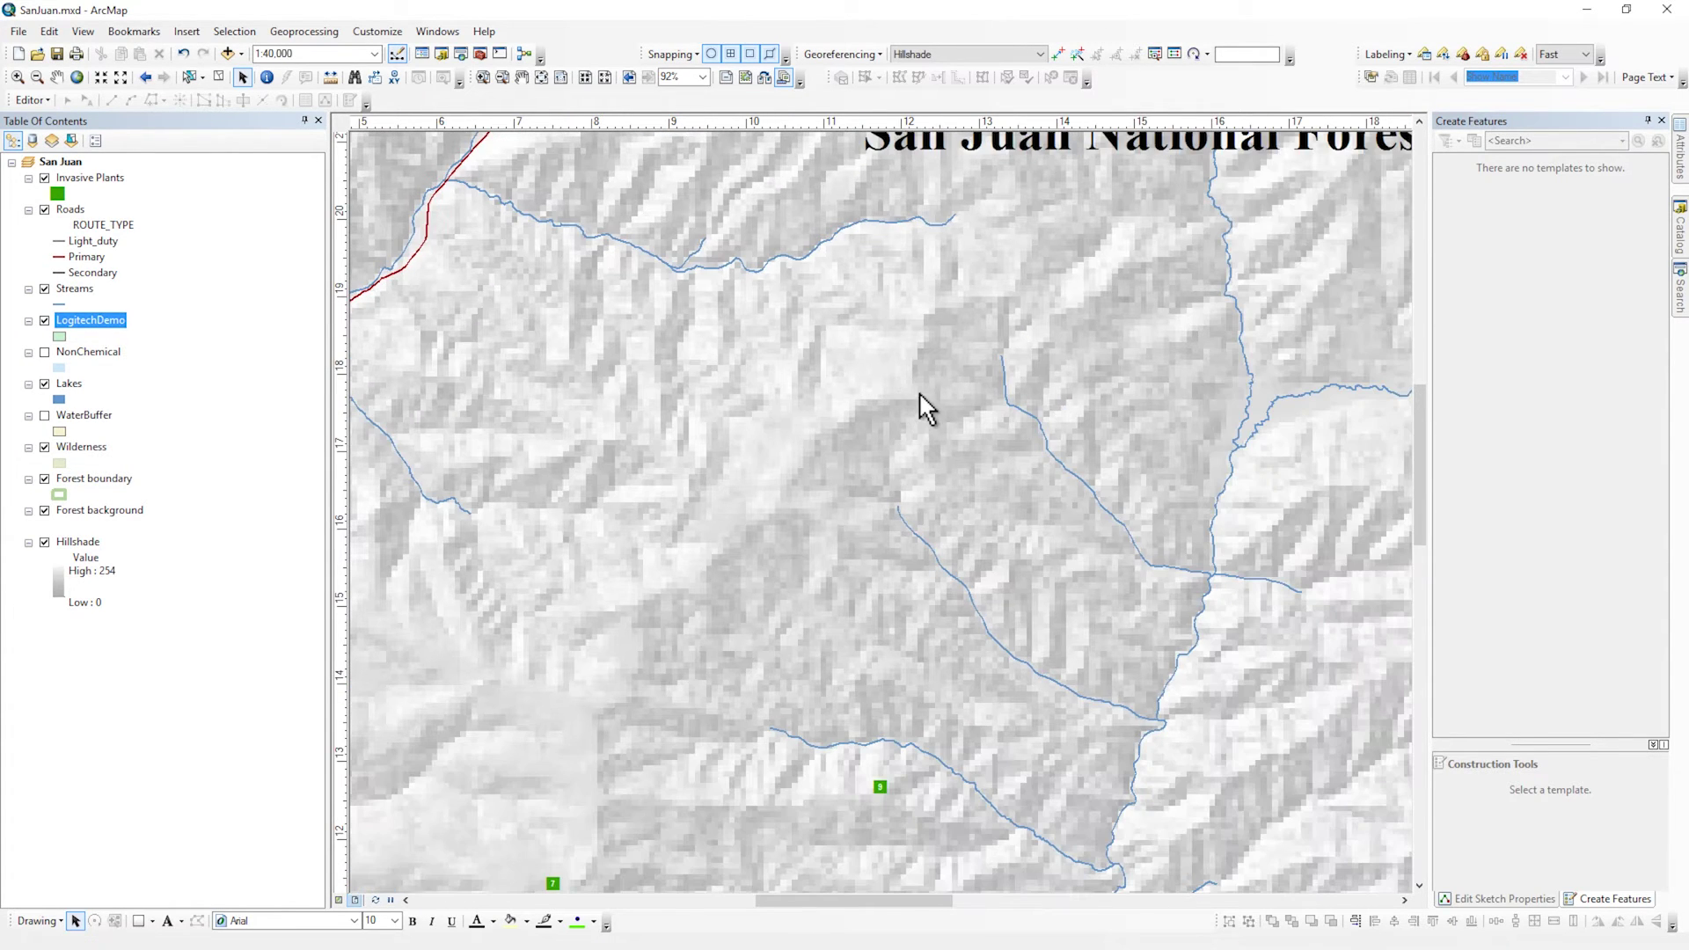
click(543, 83)
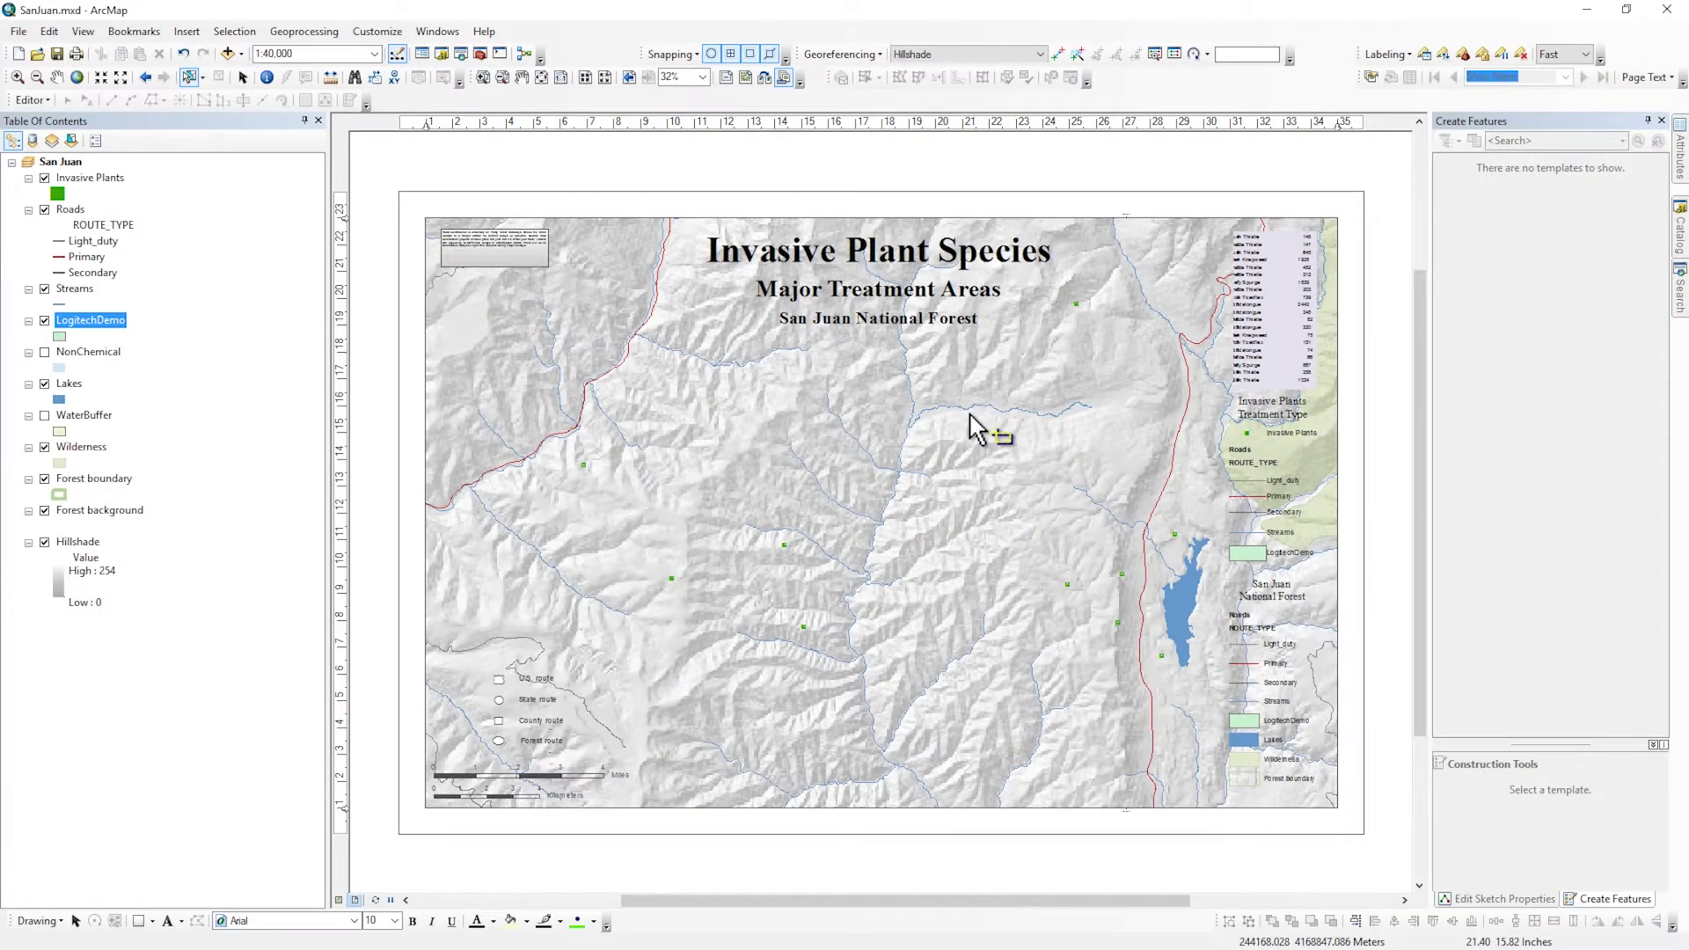
Step: Select the eastern, western and upper-left stream segments
click(968, 410)
shift+click(862, 444)
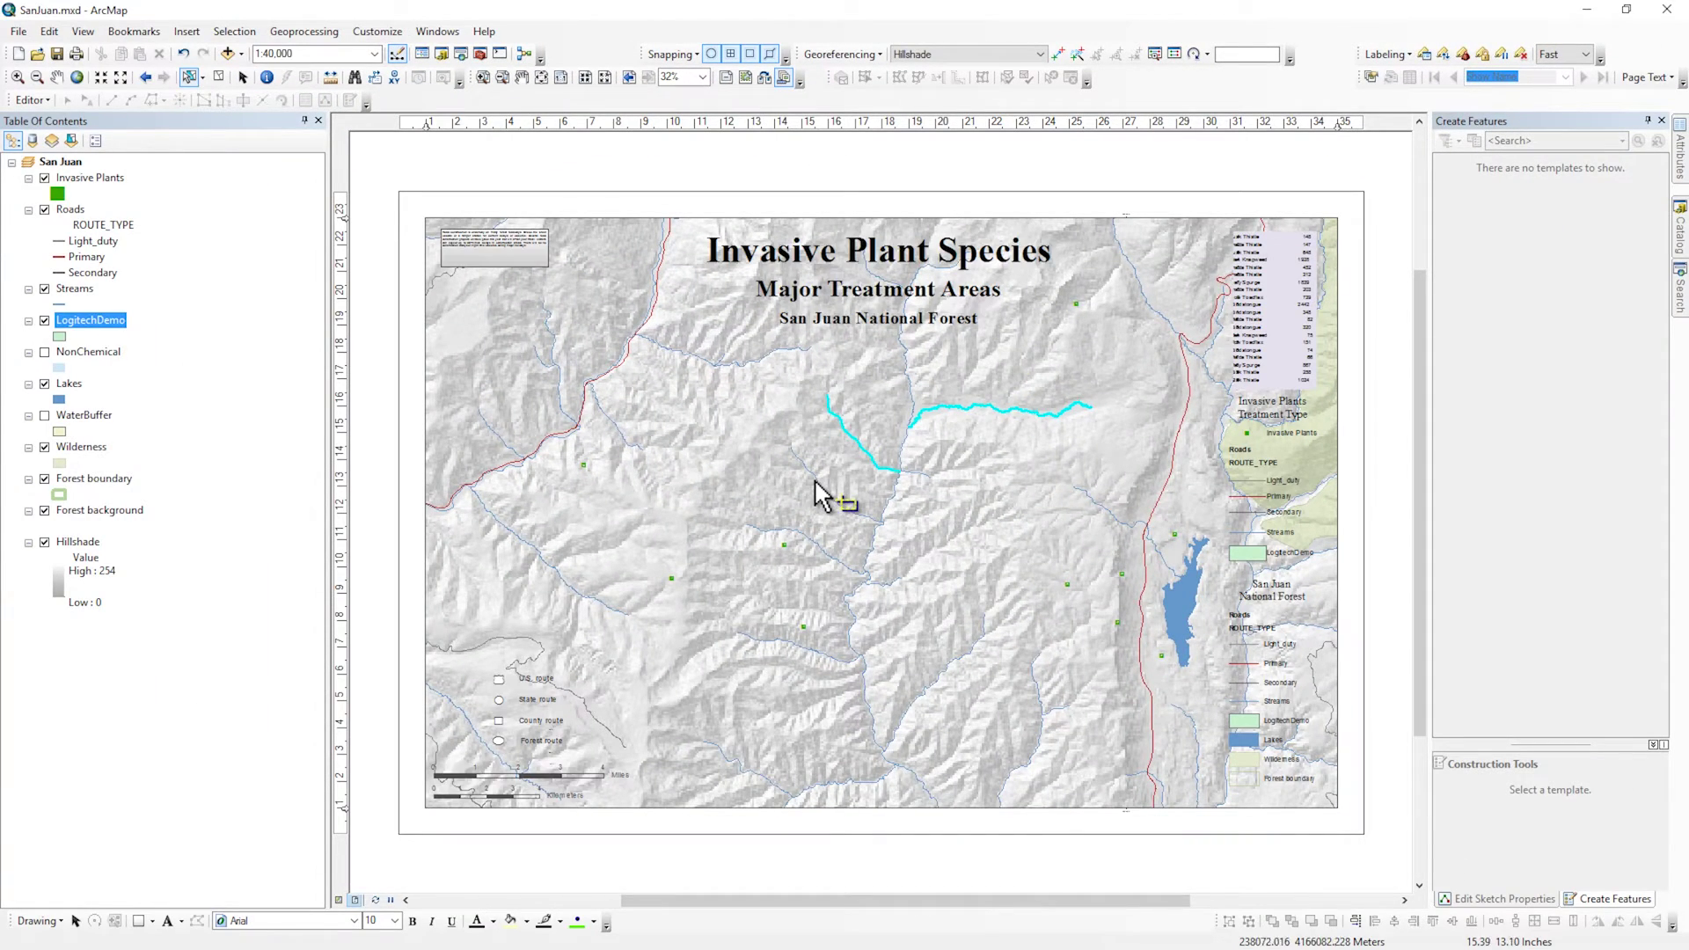
shift+click(746, 363)
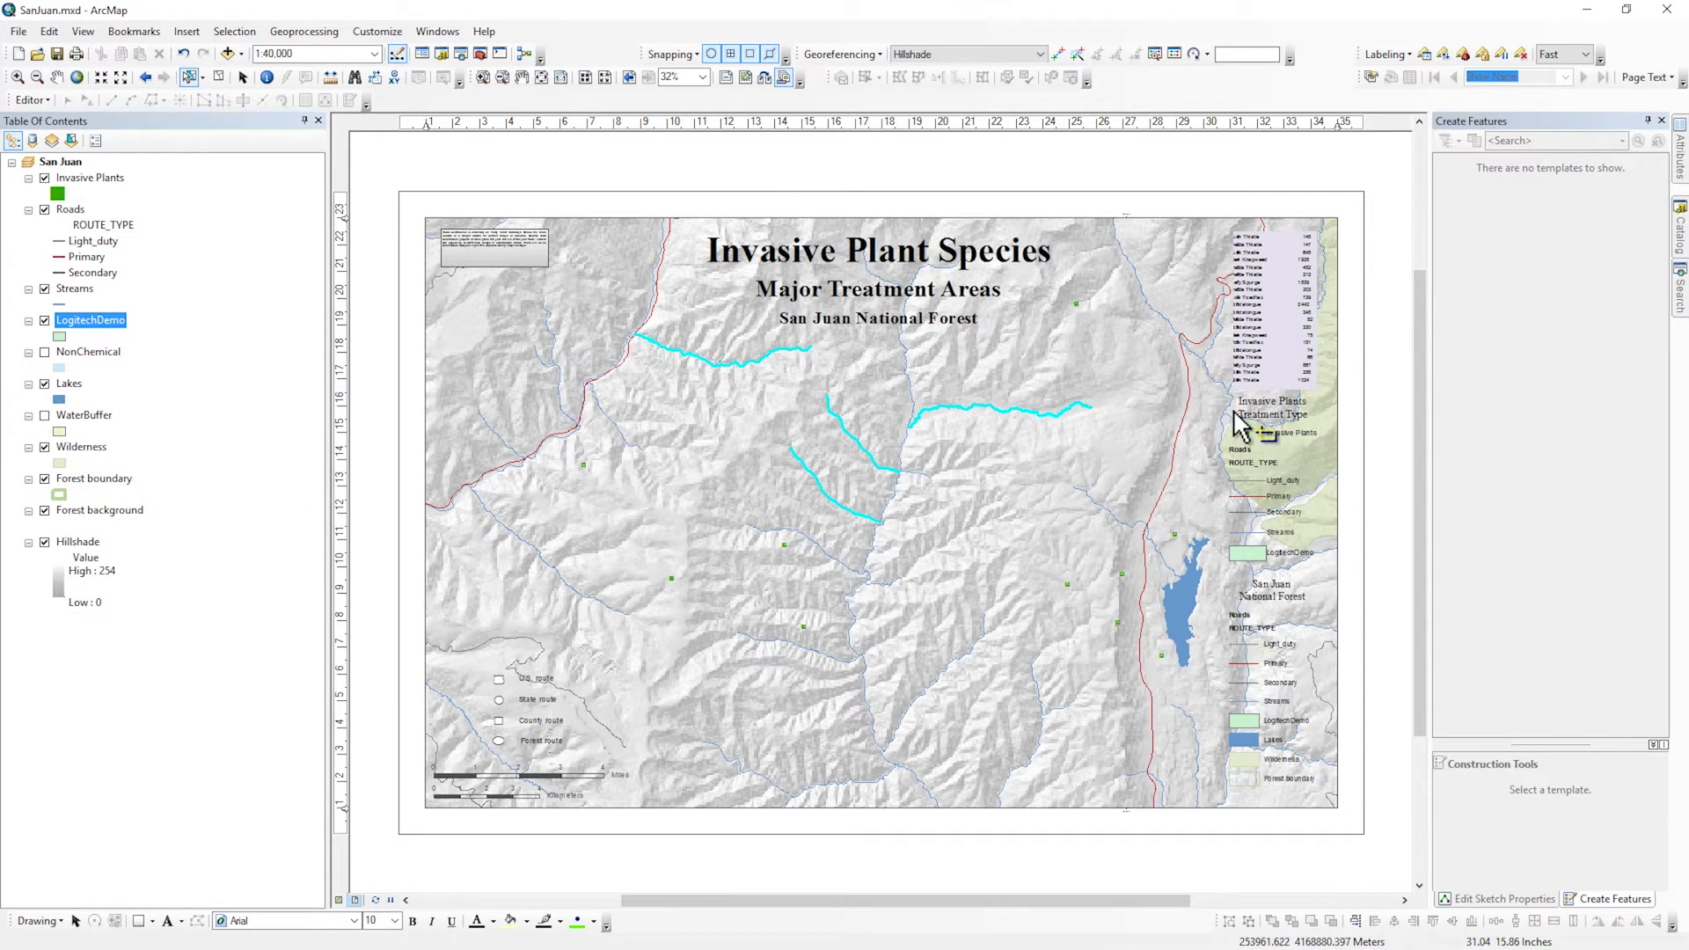
Step: Move the Invasive Plants legend to the map's left side and select the Wilderness polygon
mouse_move(1271, 462)
mouse_down()
mouse_move(1141, 541)
mouse_move(500, 517)
mouse_up()
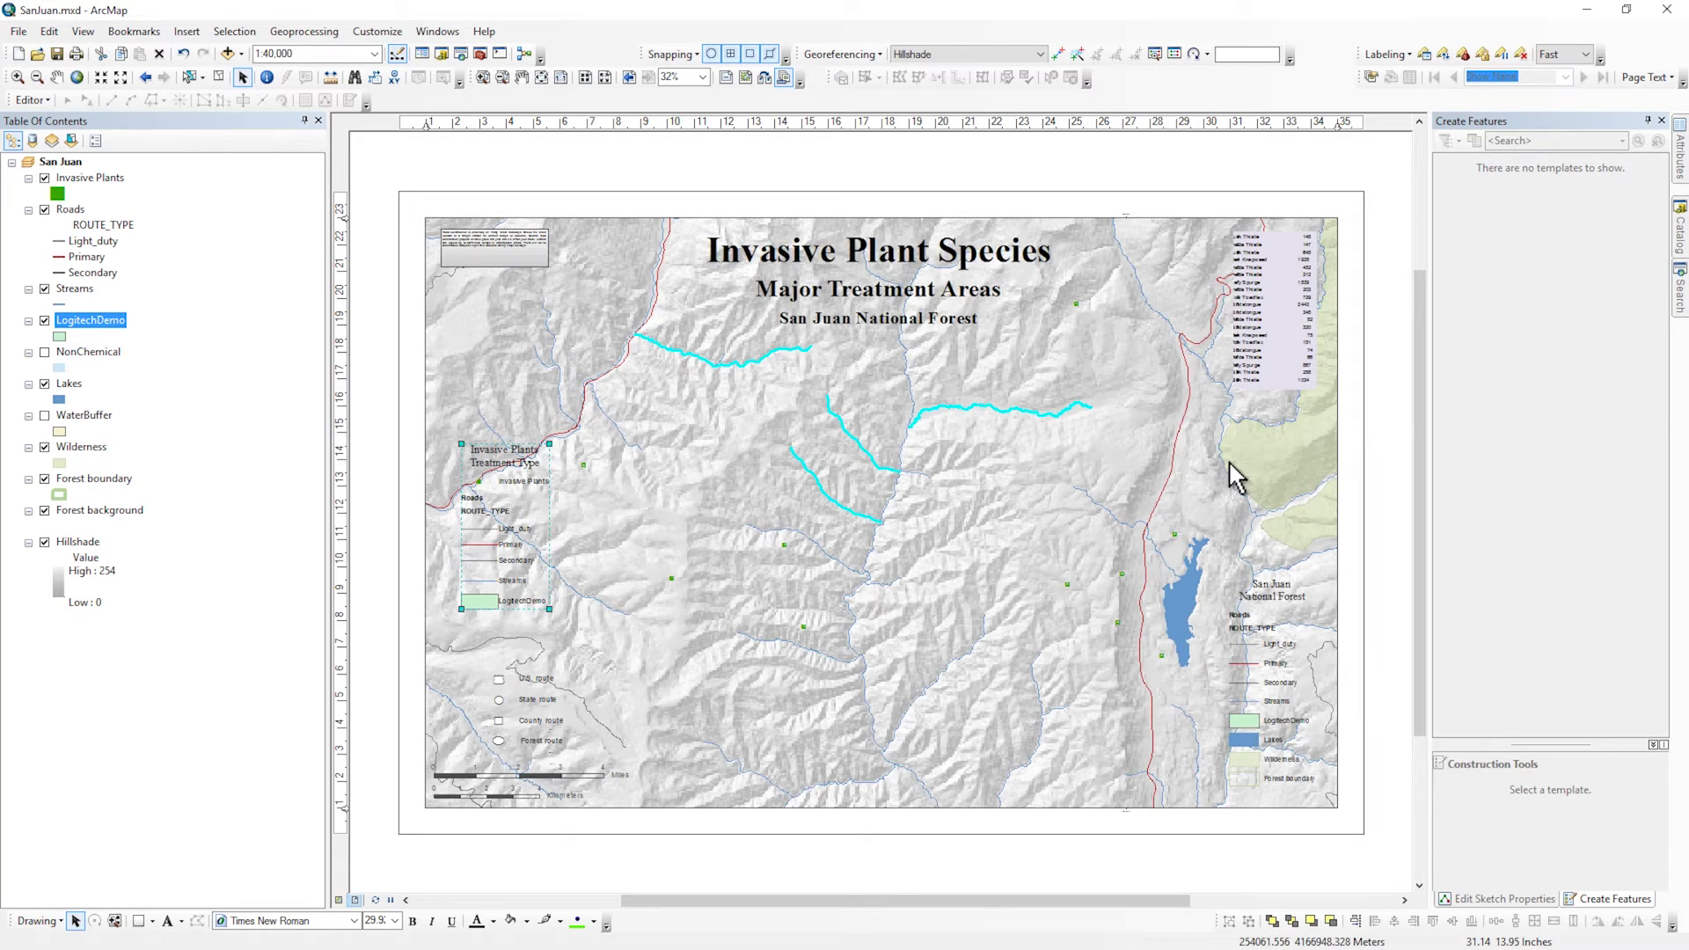
shift+click(1249, 431)
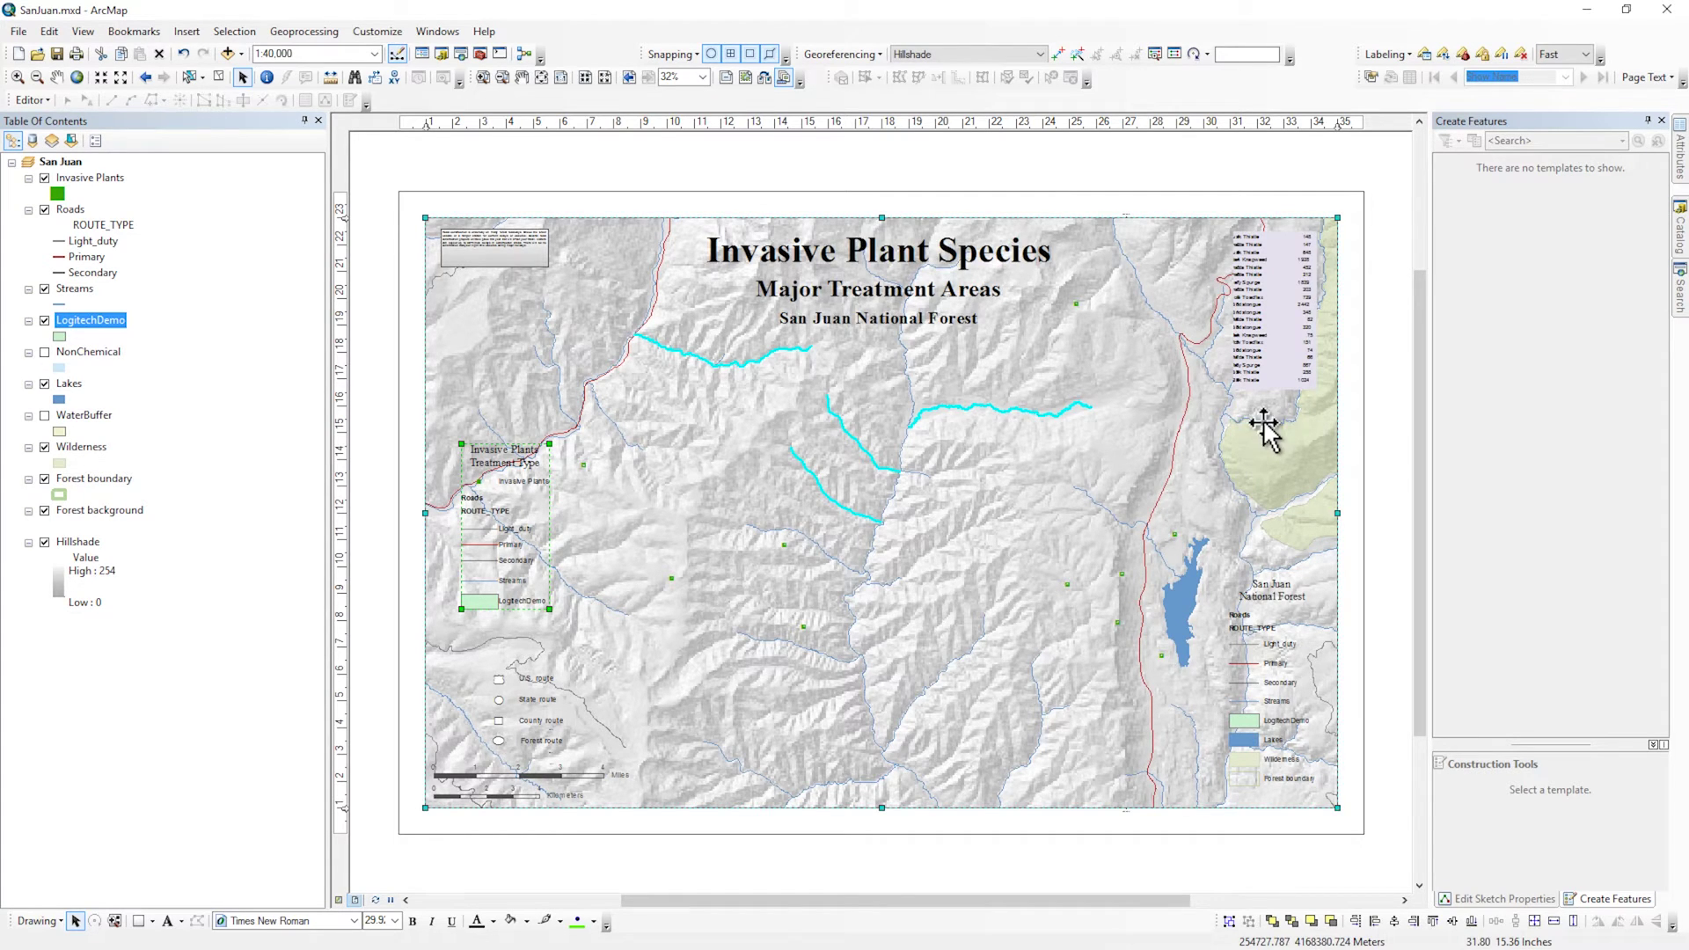
click(1260, 447)
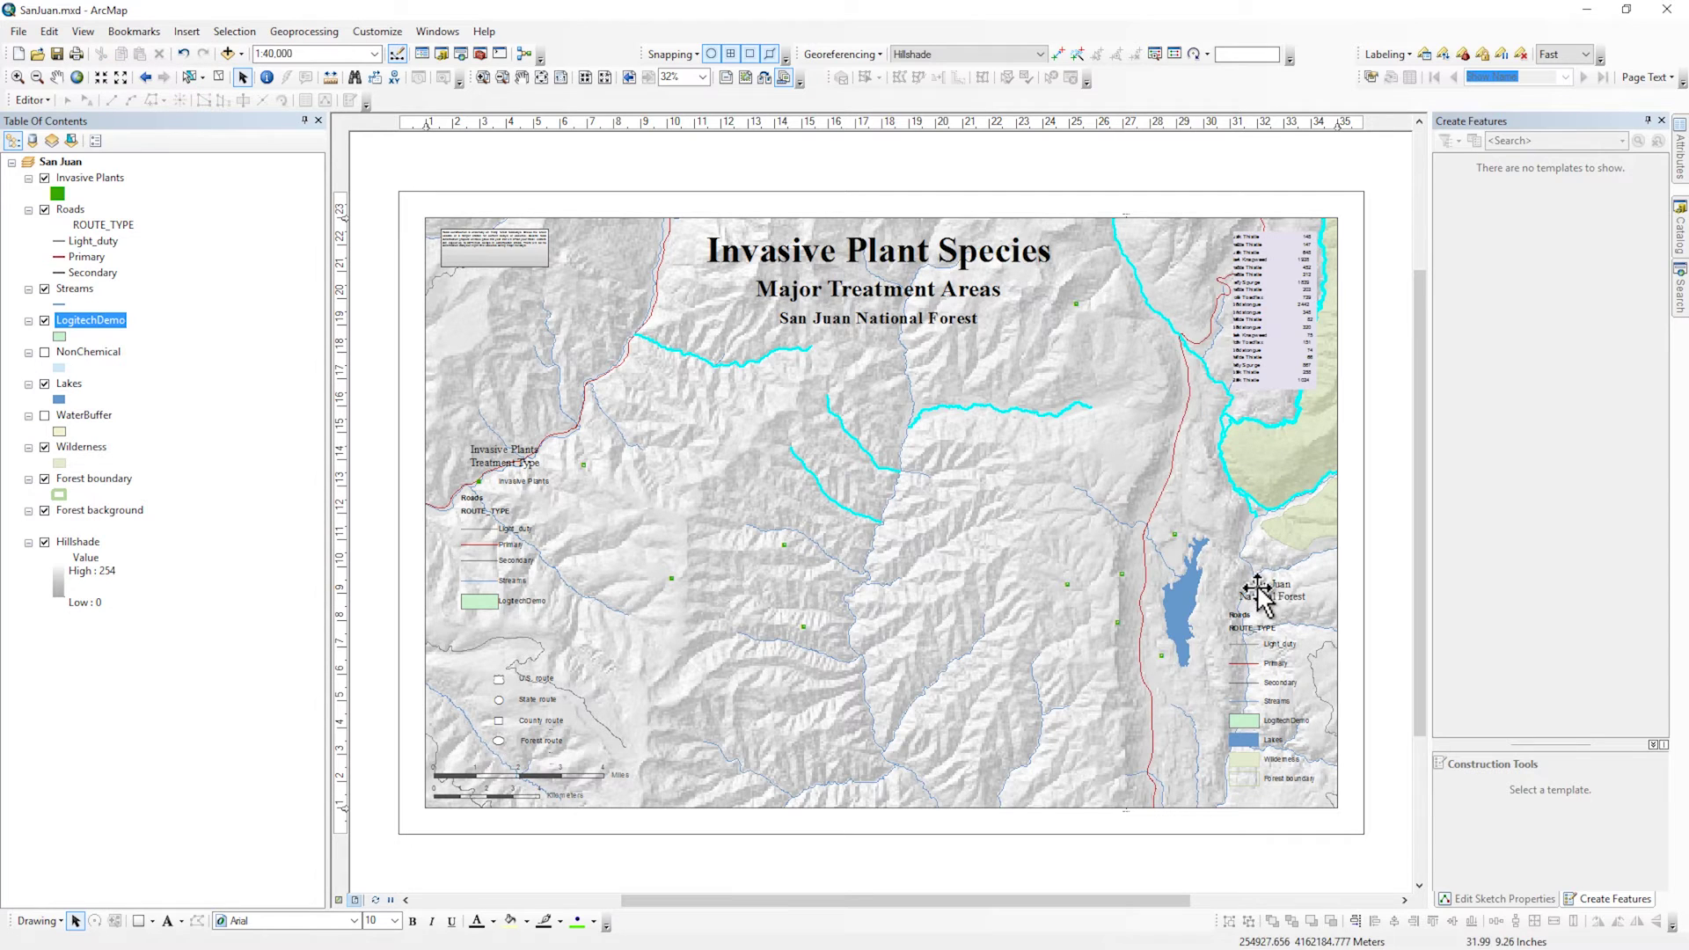
key(Escape)
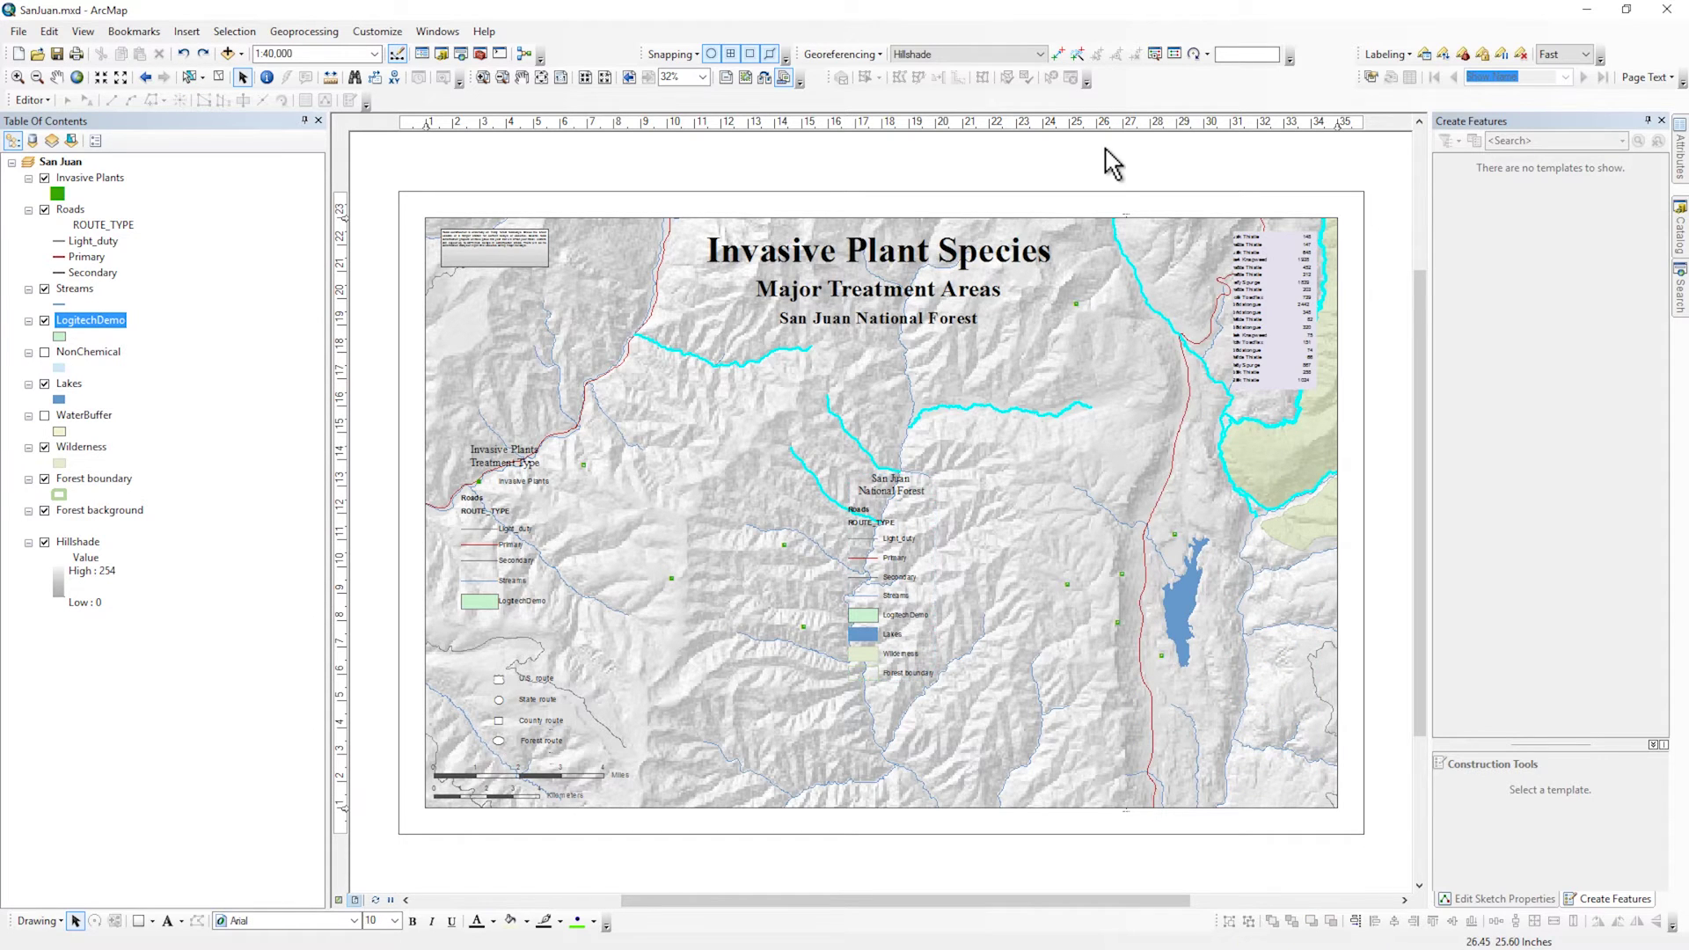
Step: Place the Invasive Plants Treatment Type legend beside the San Juan National Forest legend, then deselect
click(887, 563)
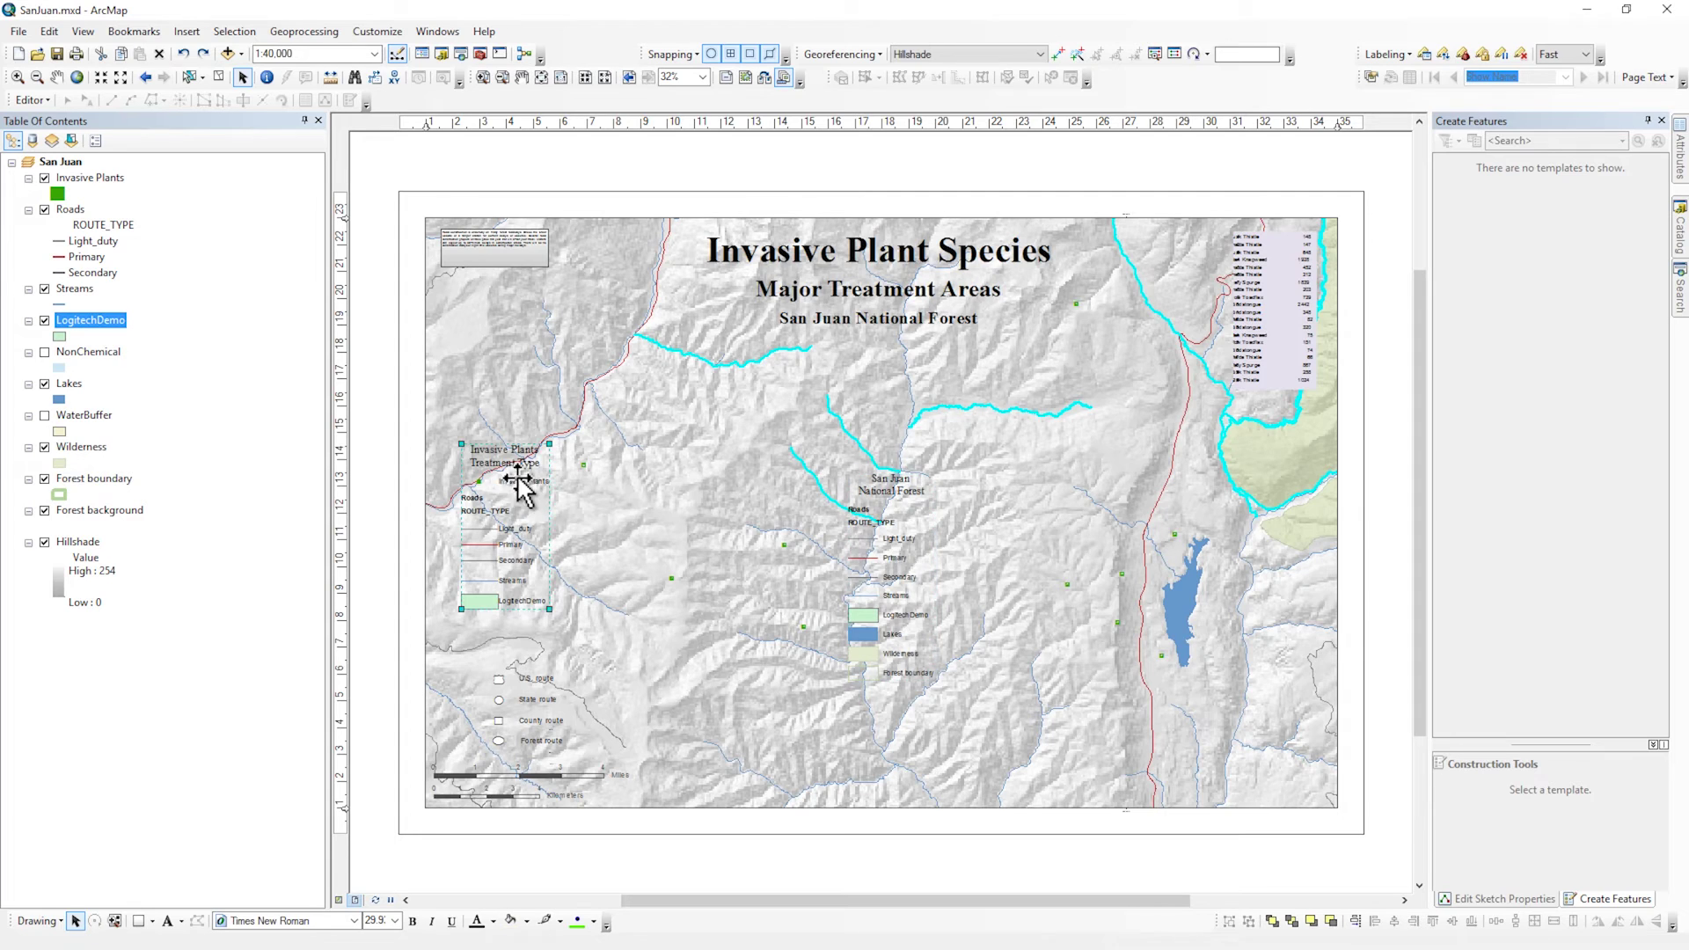
mouse_move(519, 483)
mouse_down()
mouse_move(794, 532)
mouse_move(1067, 469)
mouse_move(755, 472)
mouse_up()
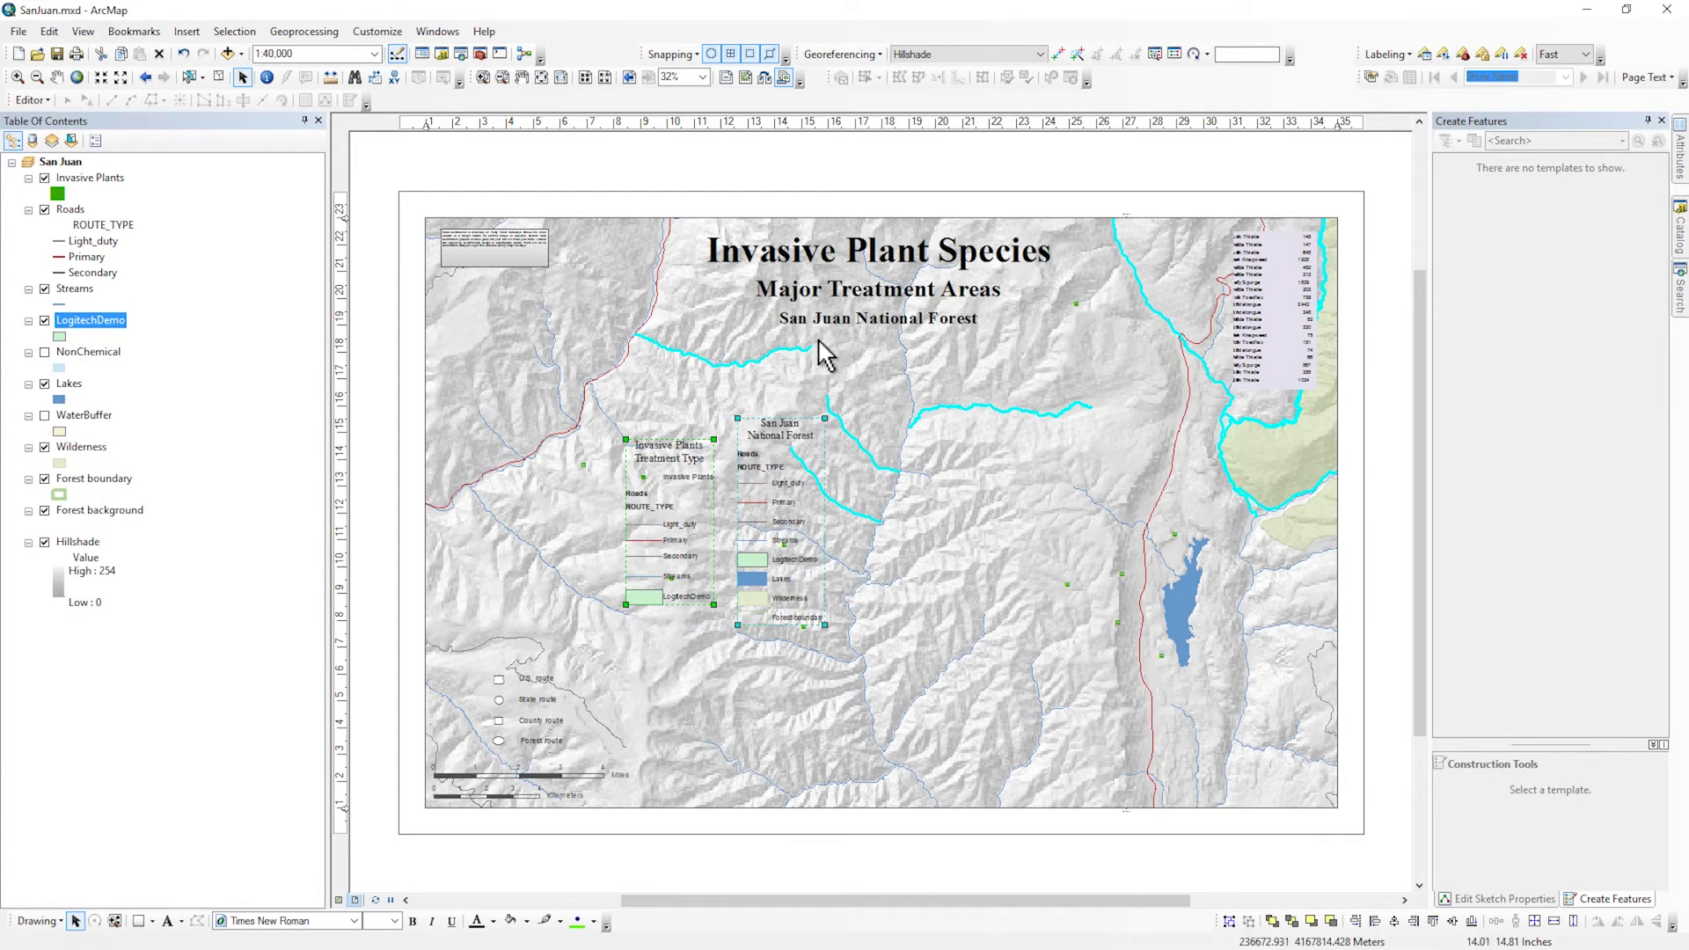
click(1113, 168)
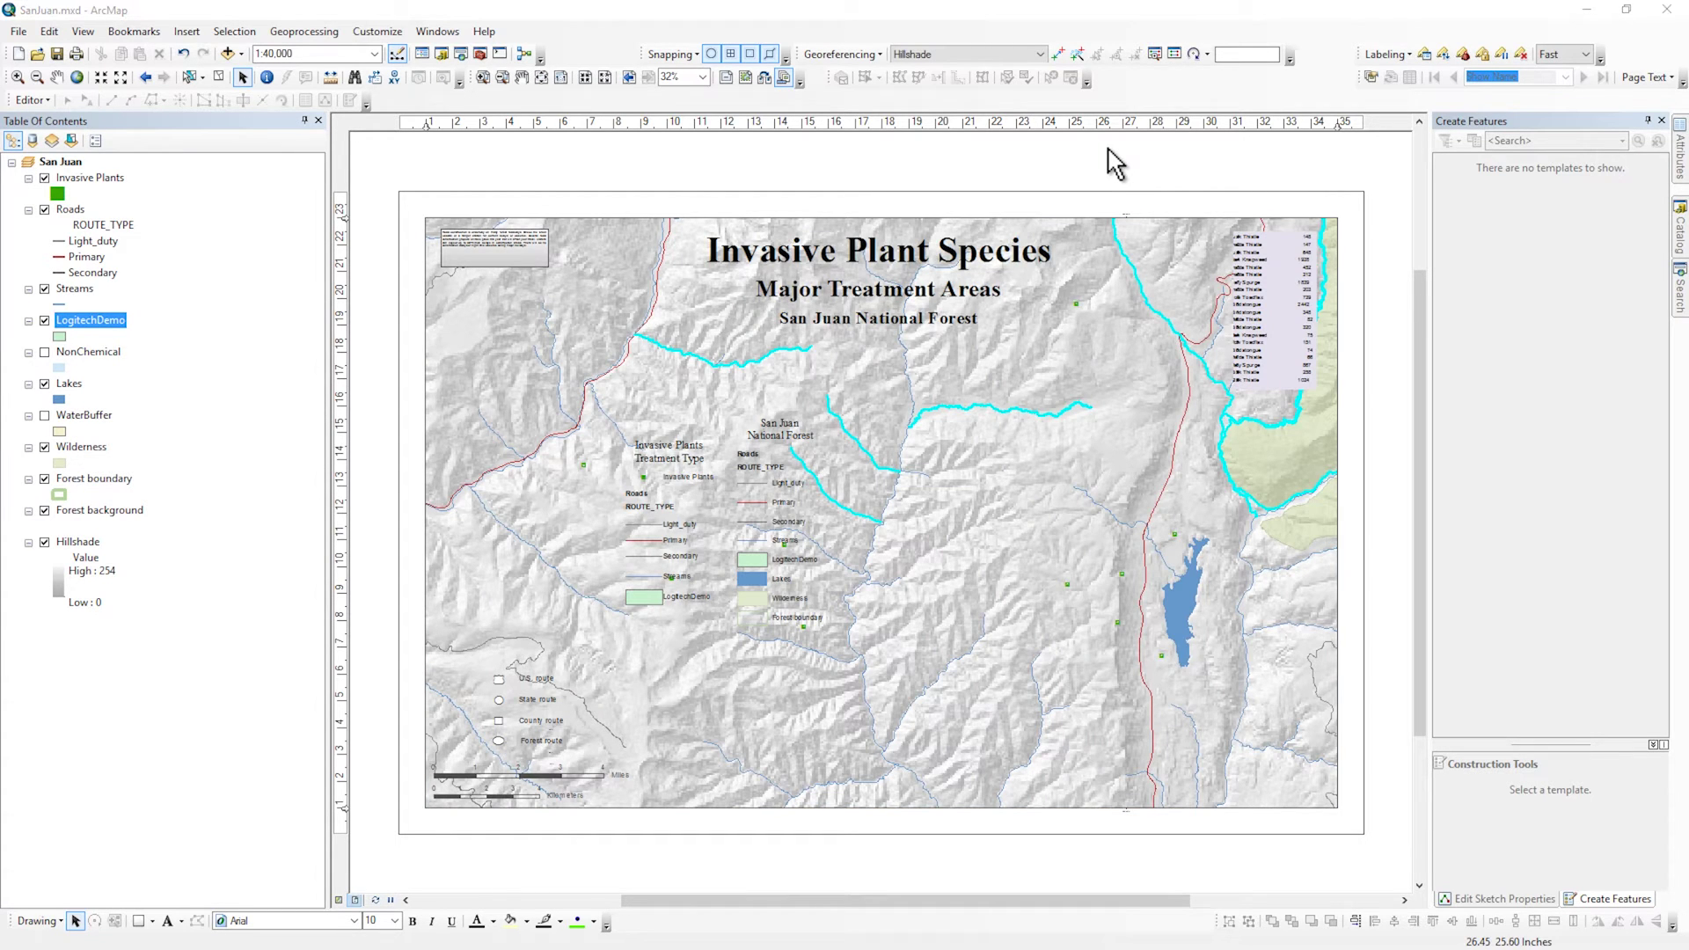
Step: Switch to data view and add four more streams, including one near label 8, to the selection
click(337, 900)
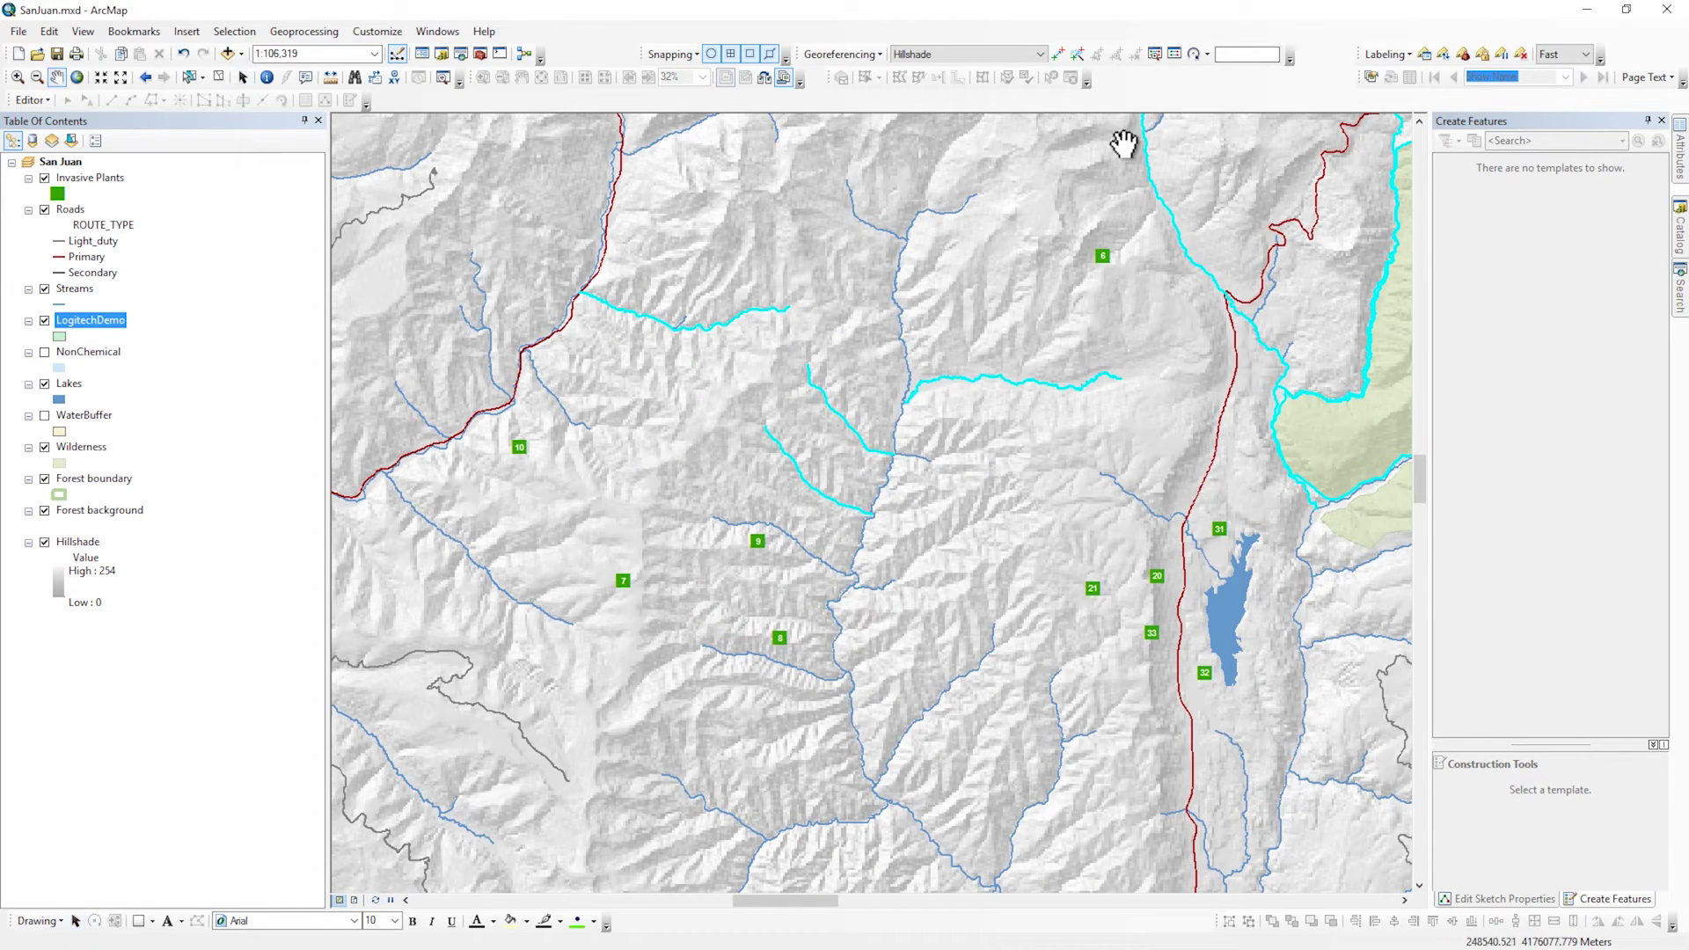
key(c)
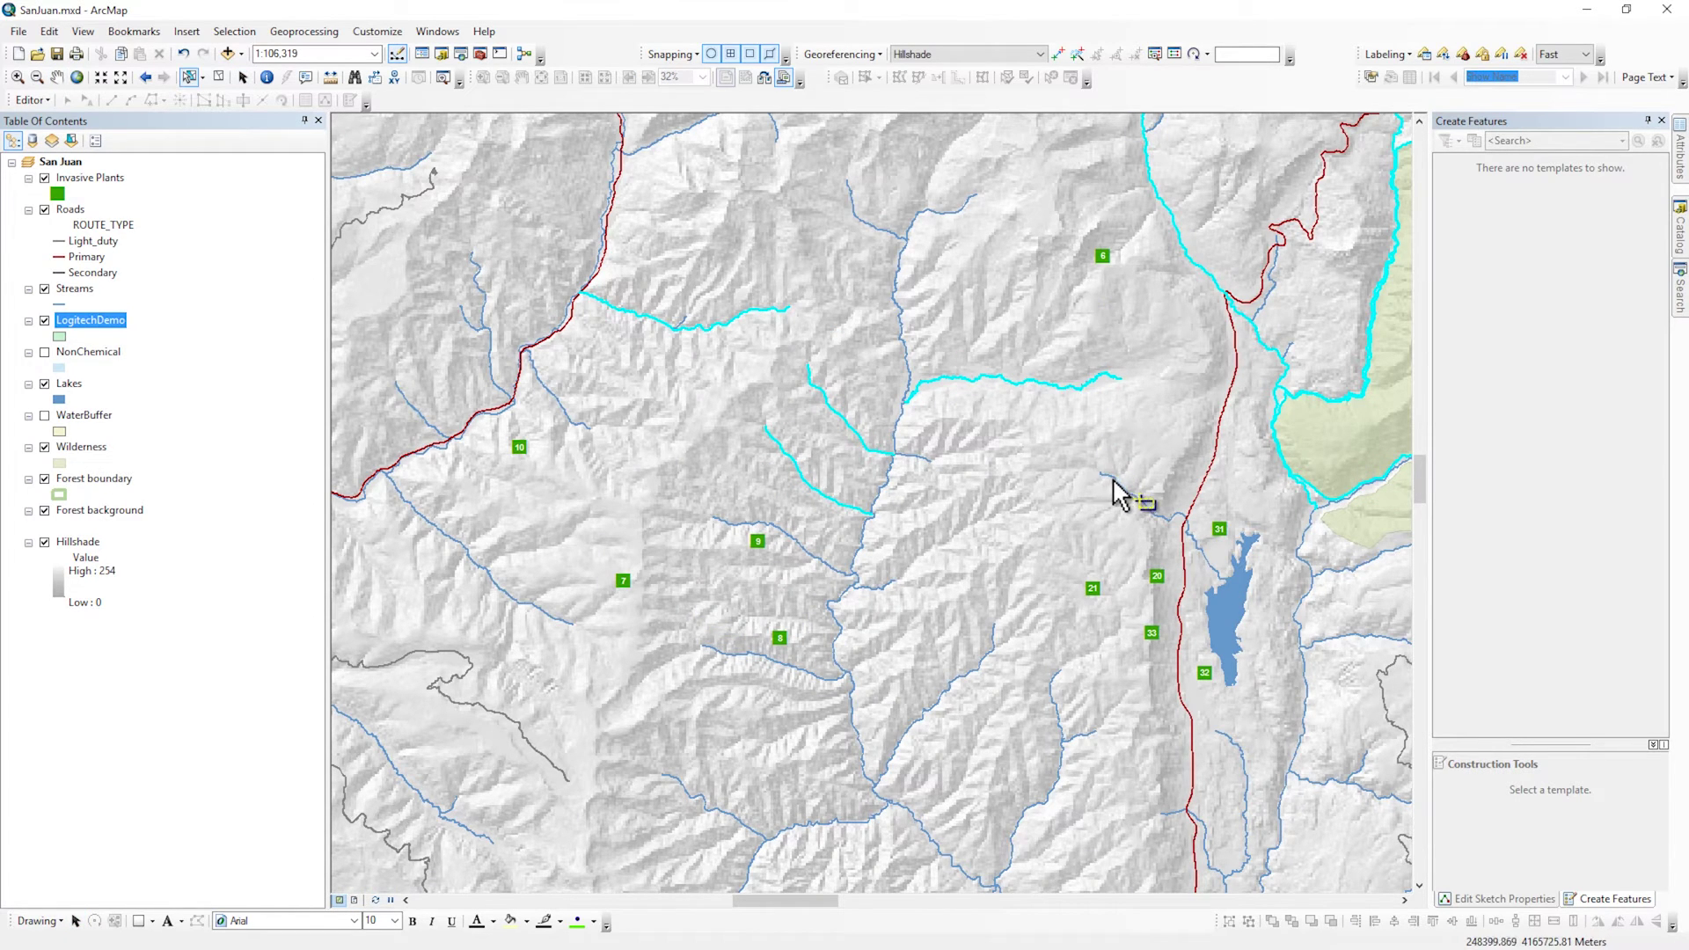
shift+click(1113, 493)
shift+click(829, 564)
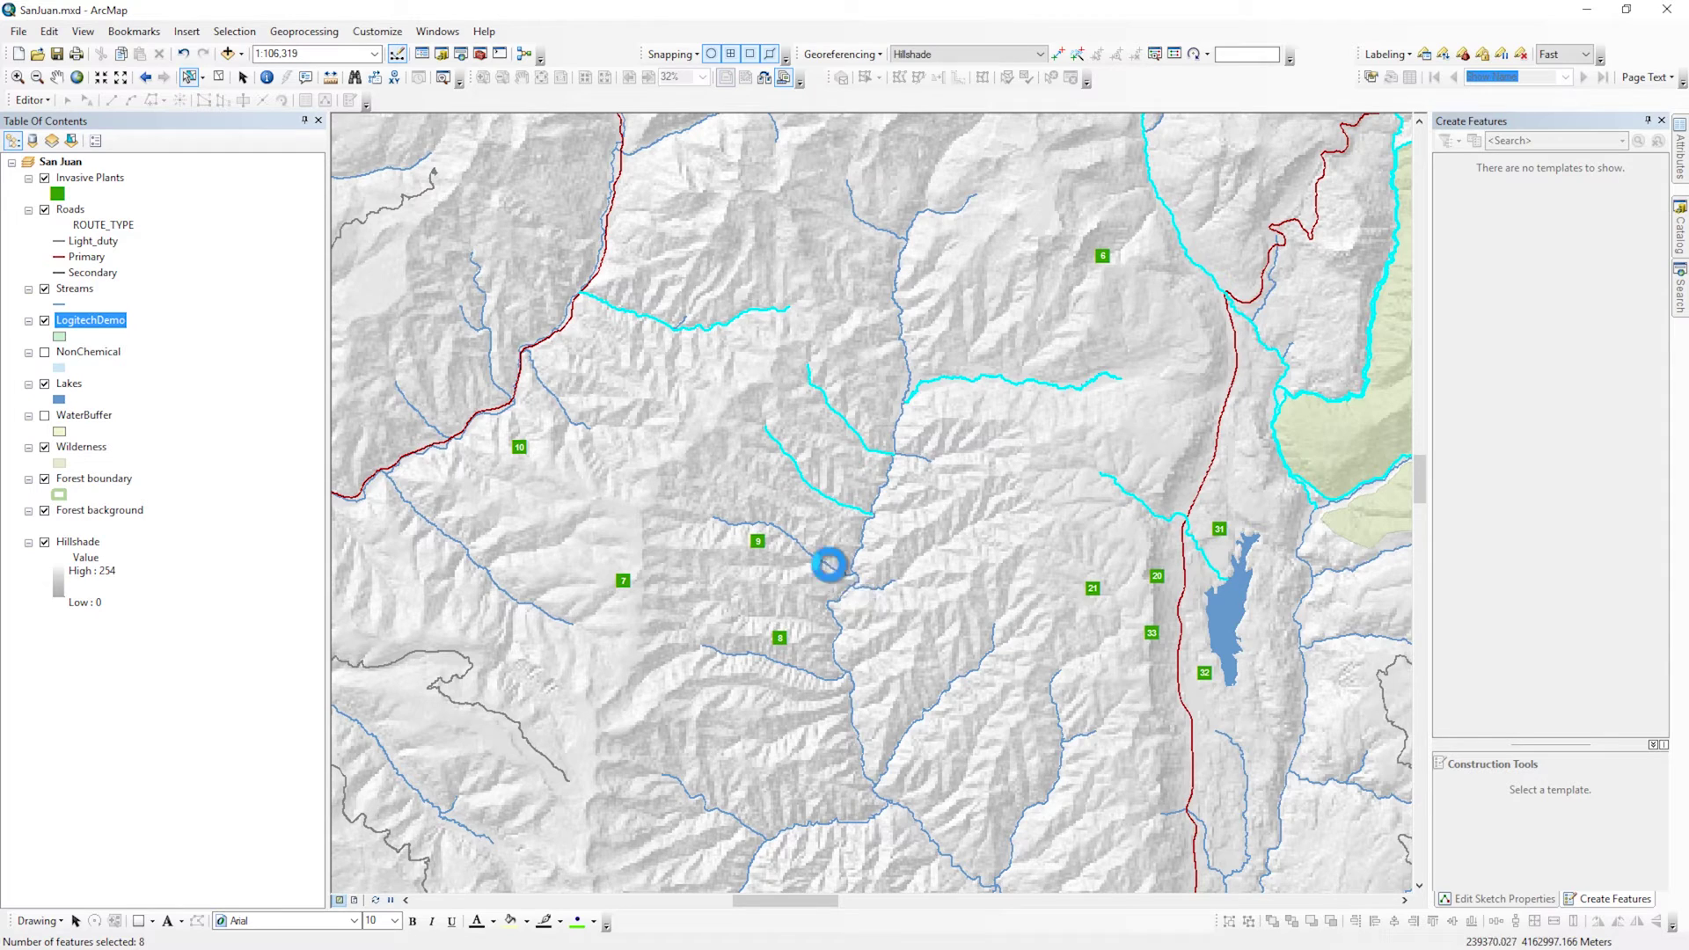
shift+click(794, 672)
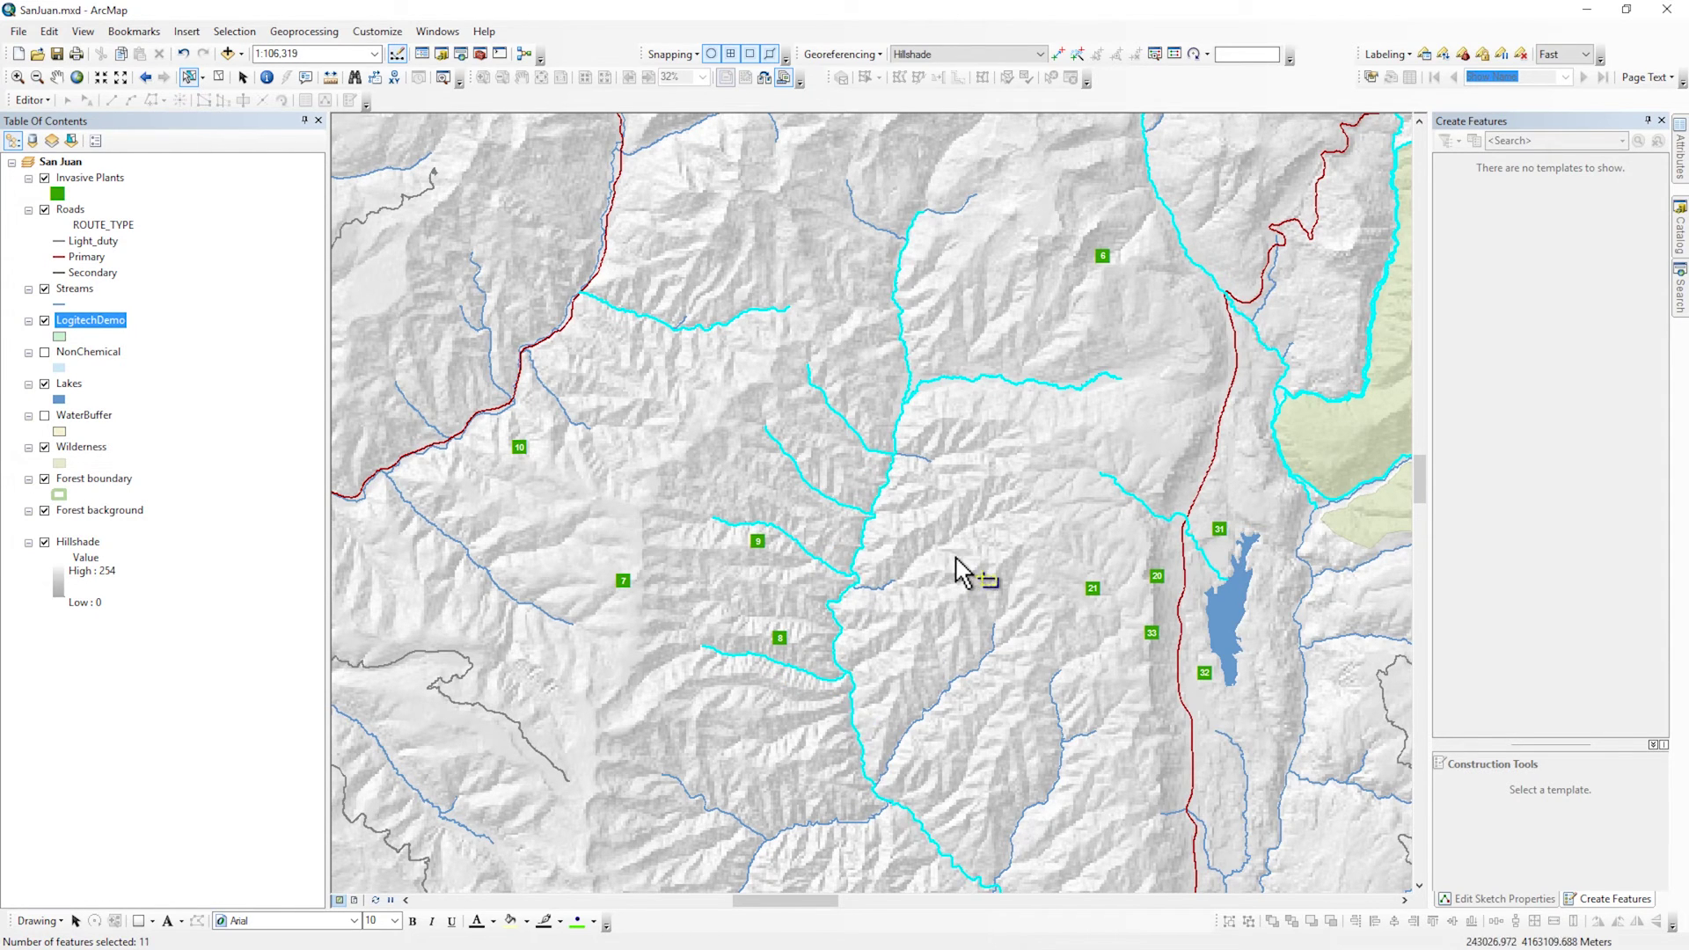
shift+click(1071, 509)
Step: Zoom in on the lake, out to 1:125,000, then in to 1:40,000 west of it
scroll(1045, 460, right, 5)
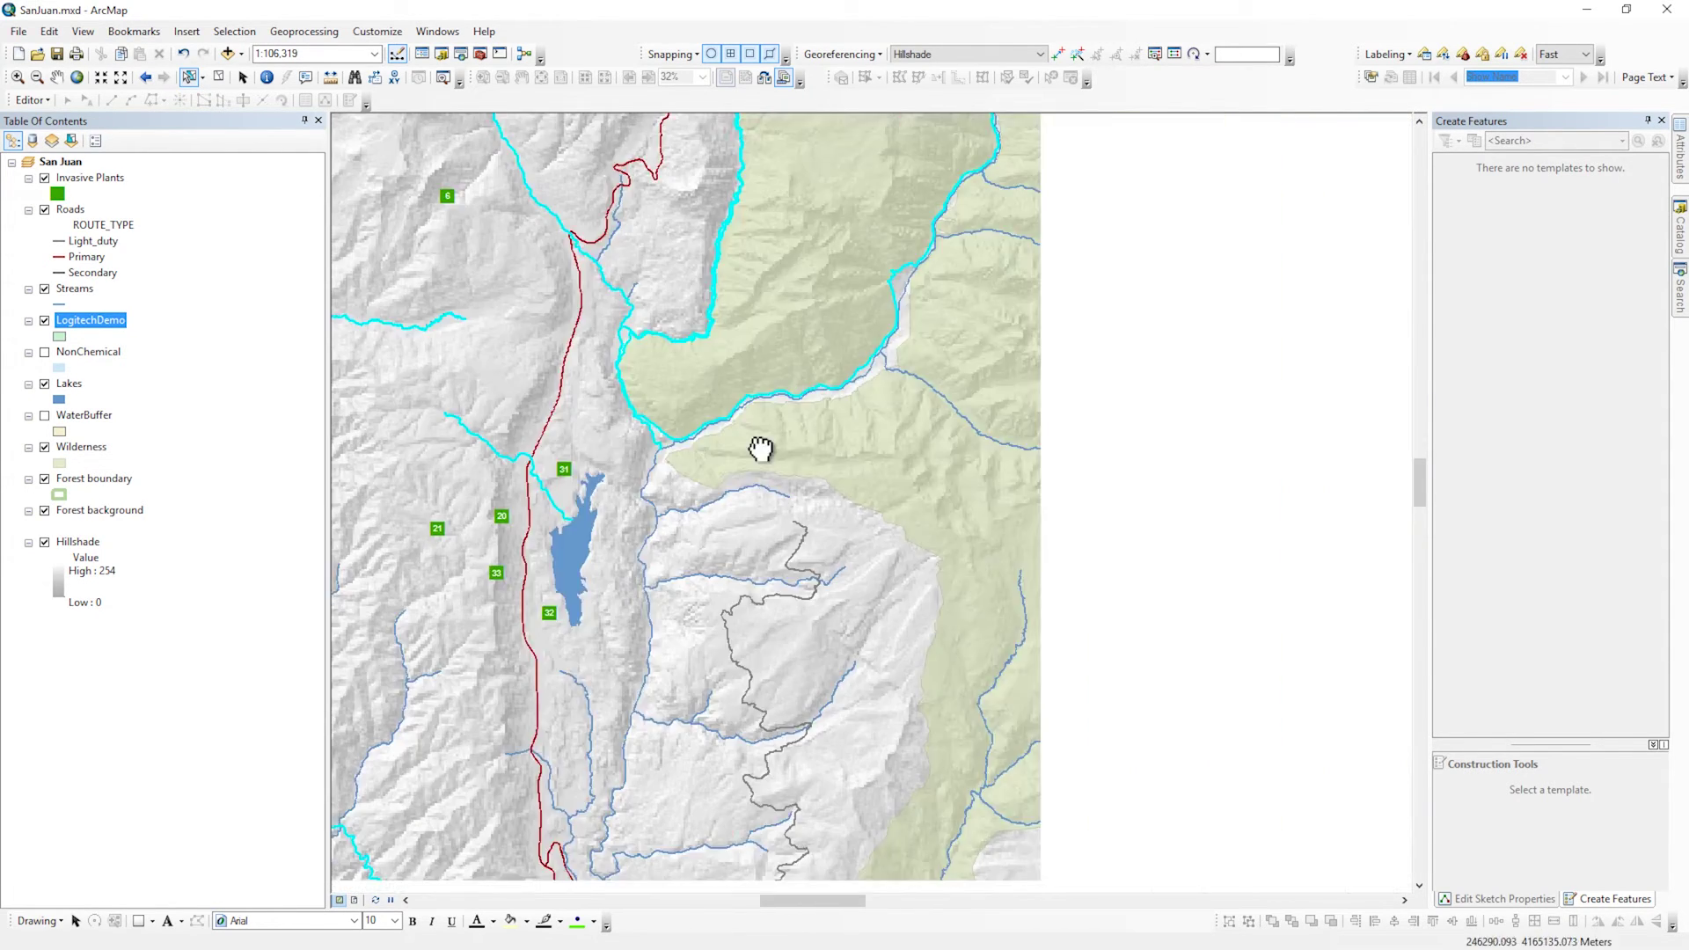
scroll(1041, 388, left, 2)
scroll(1041, 388, down, 3)
scroll(939, 501, left, 2)
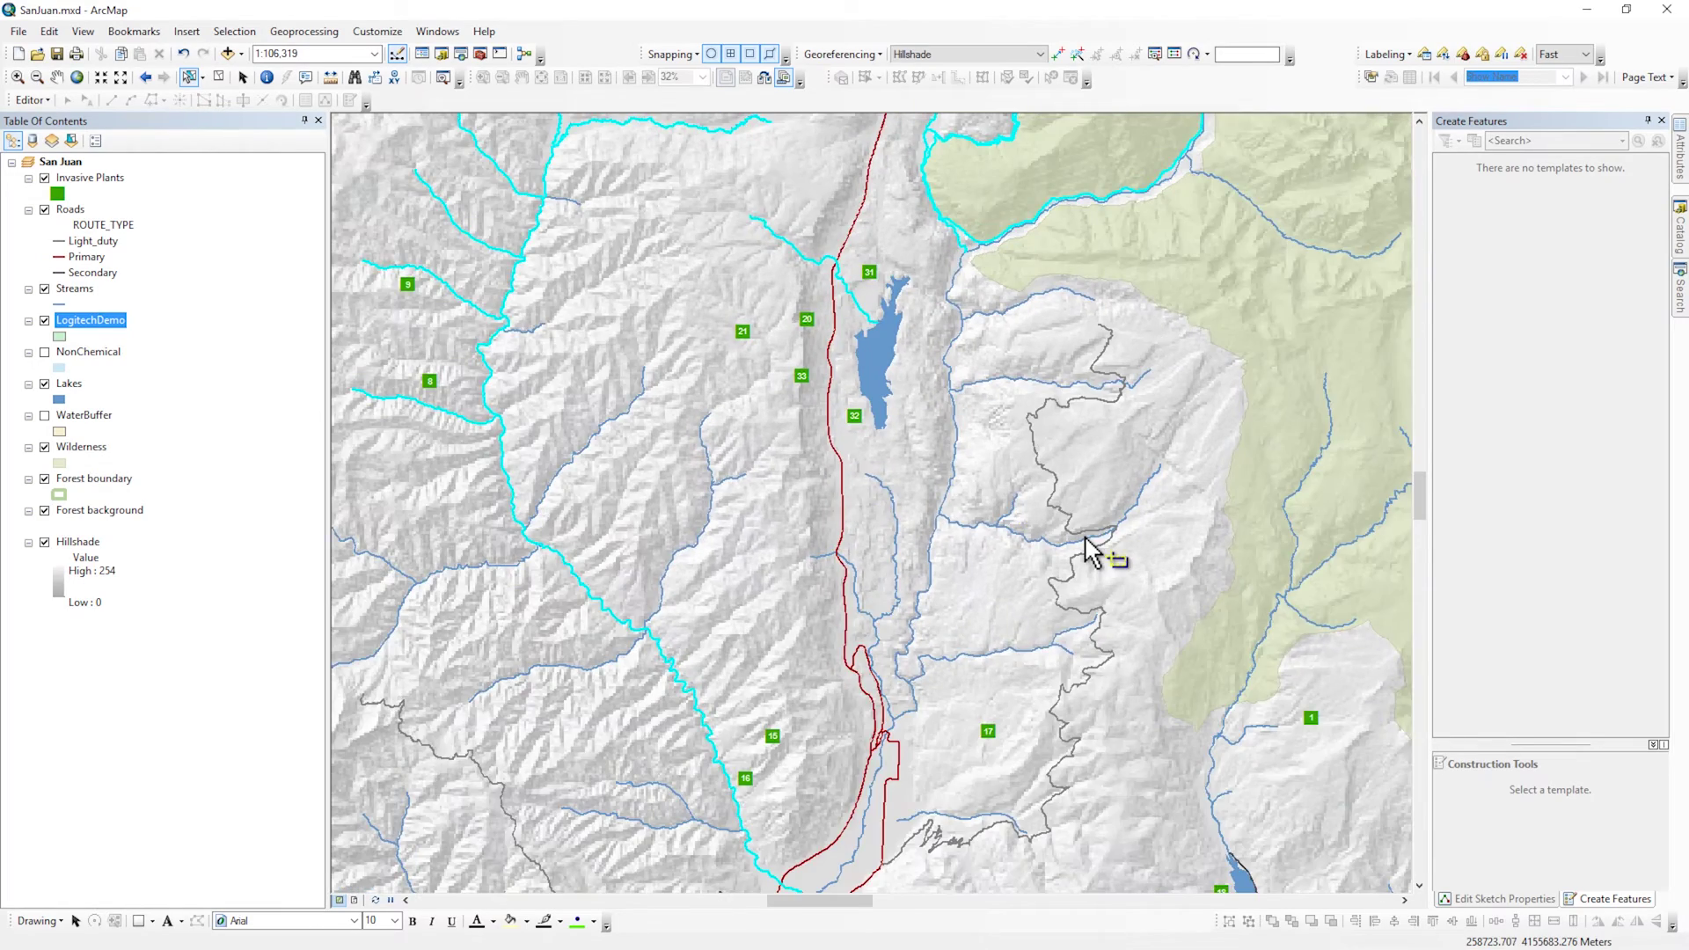
scroll(1087, 538, up, 2)
scroll(1086, 538, down, 3)
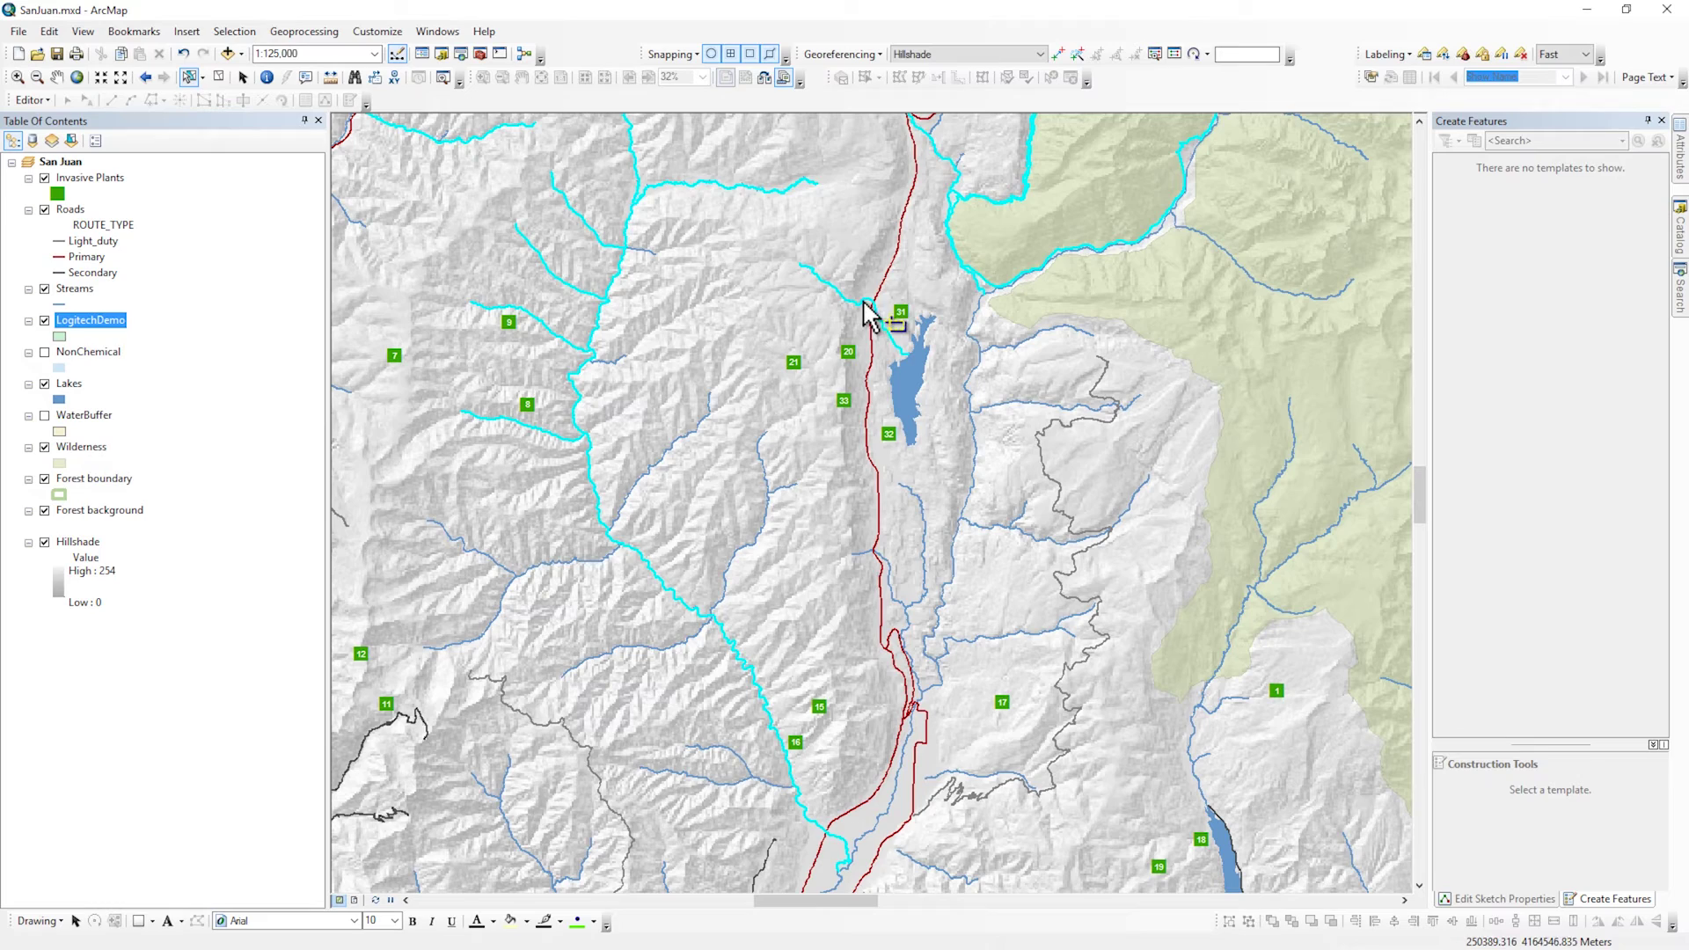
drag(852, 287, 984, 482)
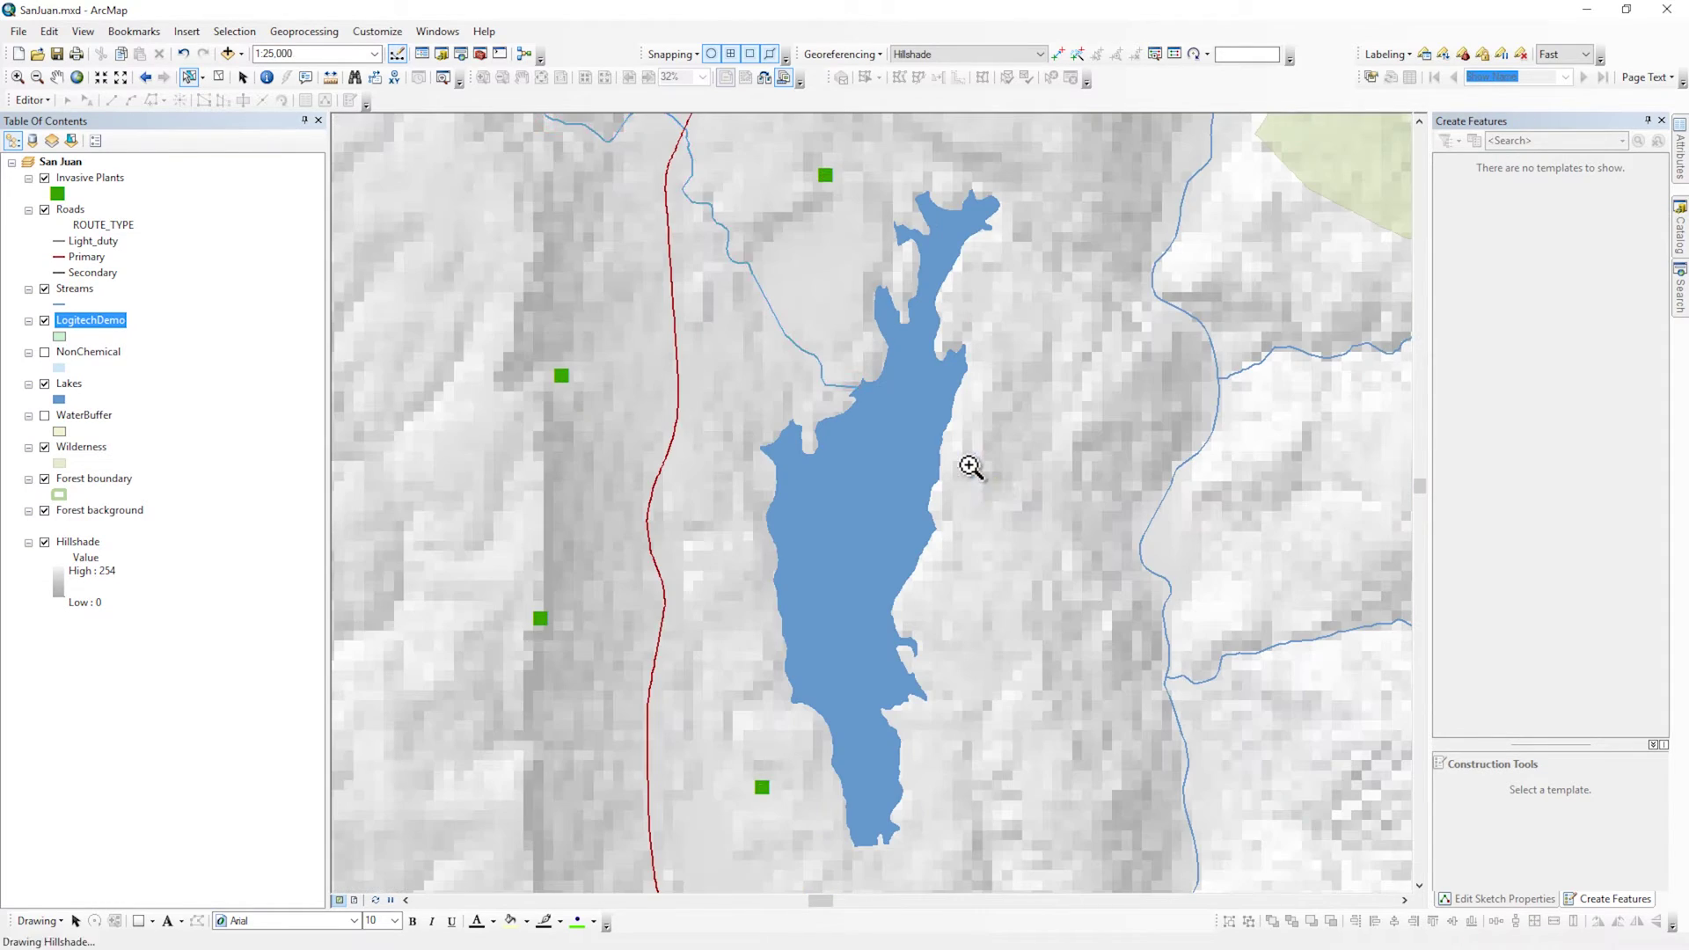
scroll(971, 466, down, 3)
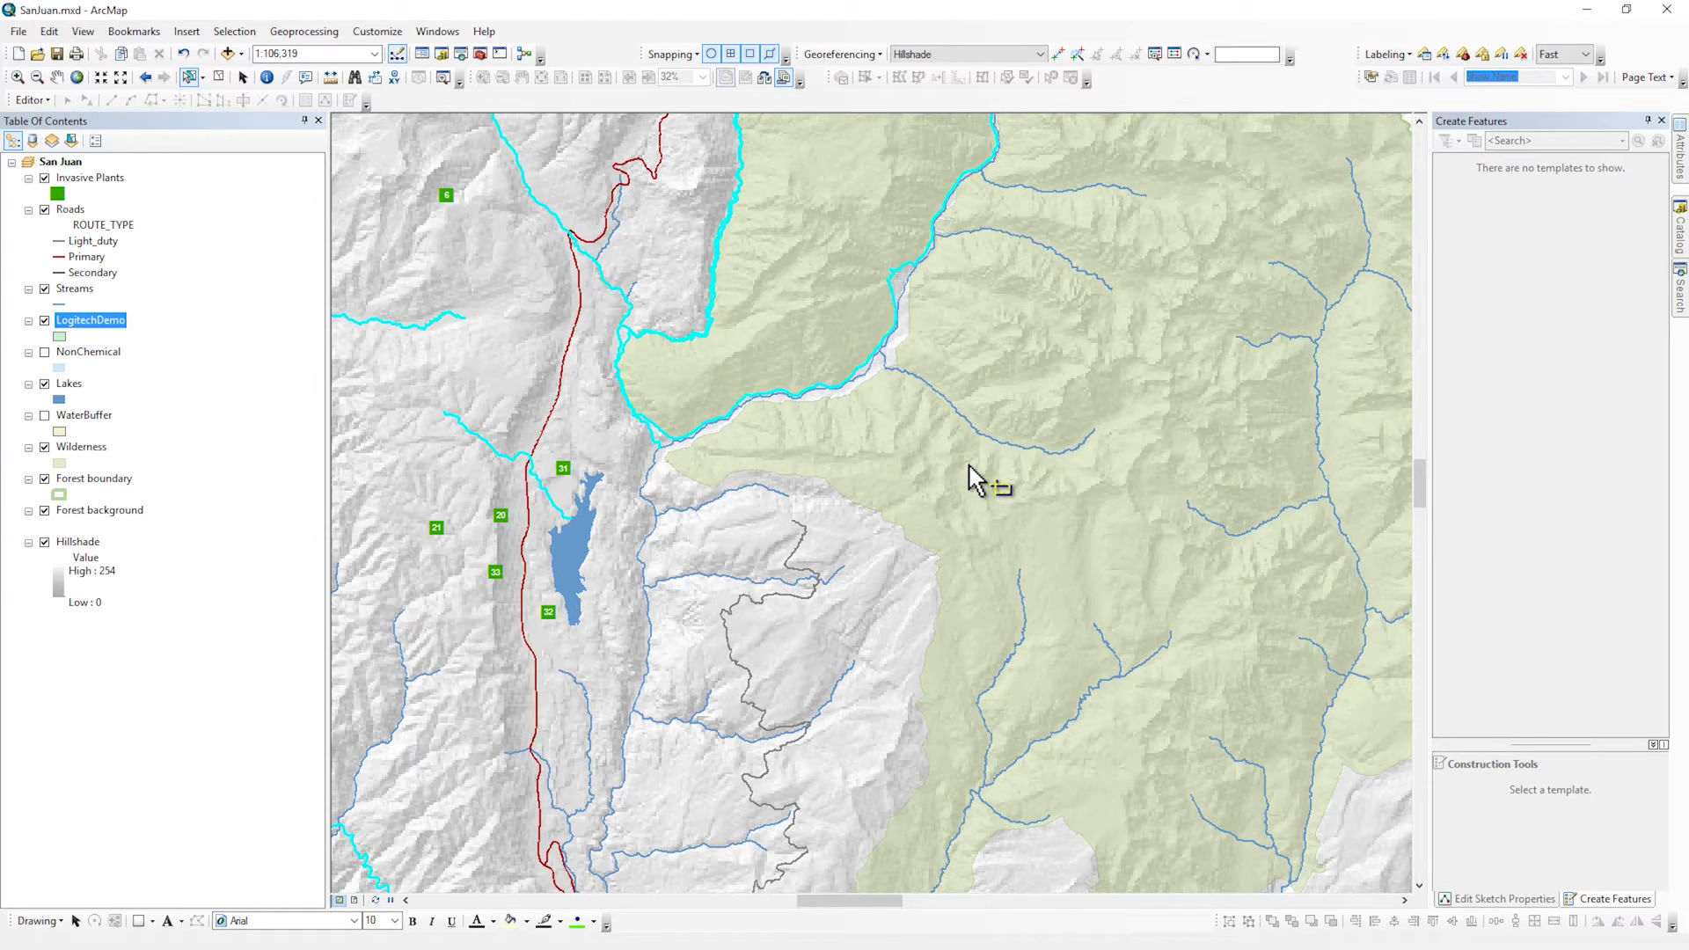
scroll(970, 466, up, 3)
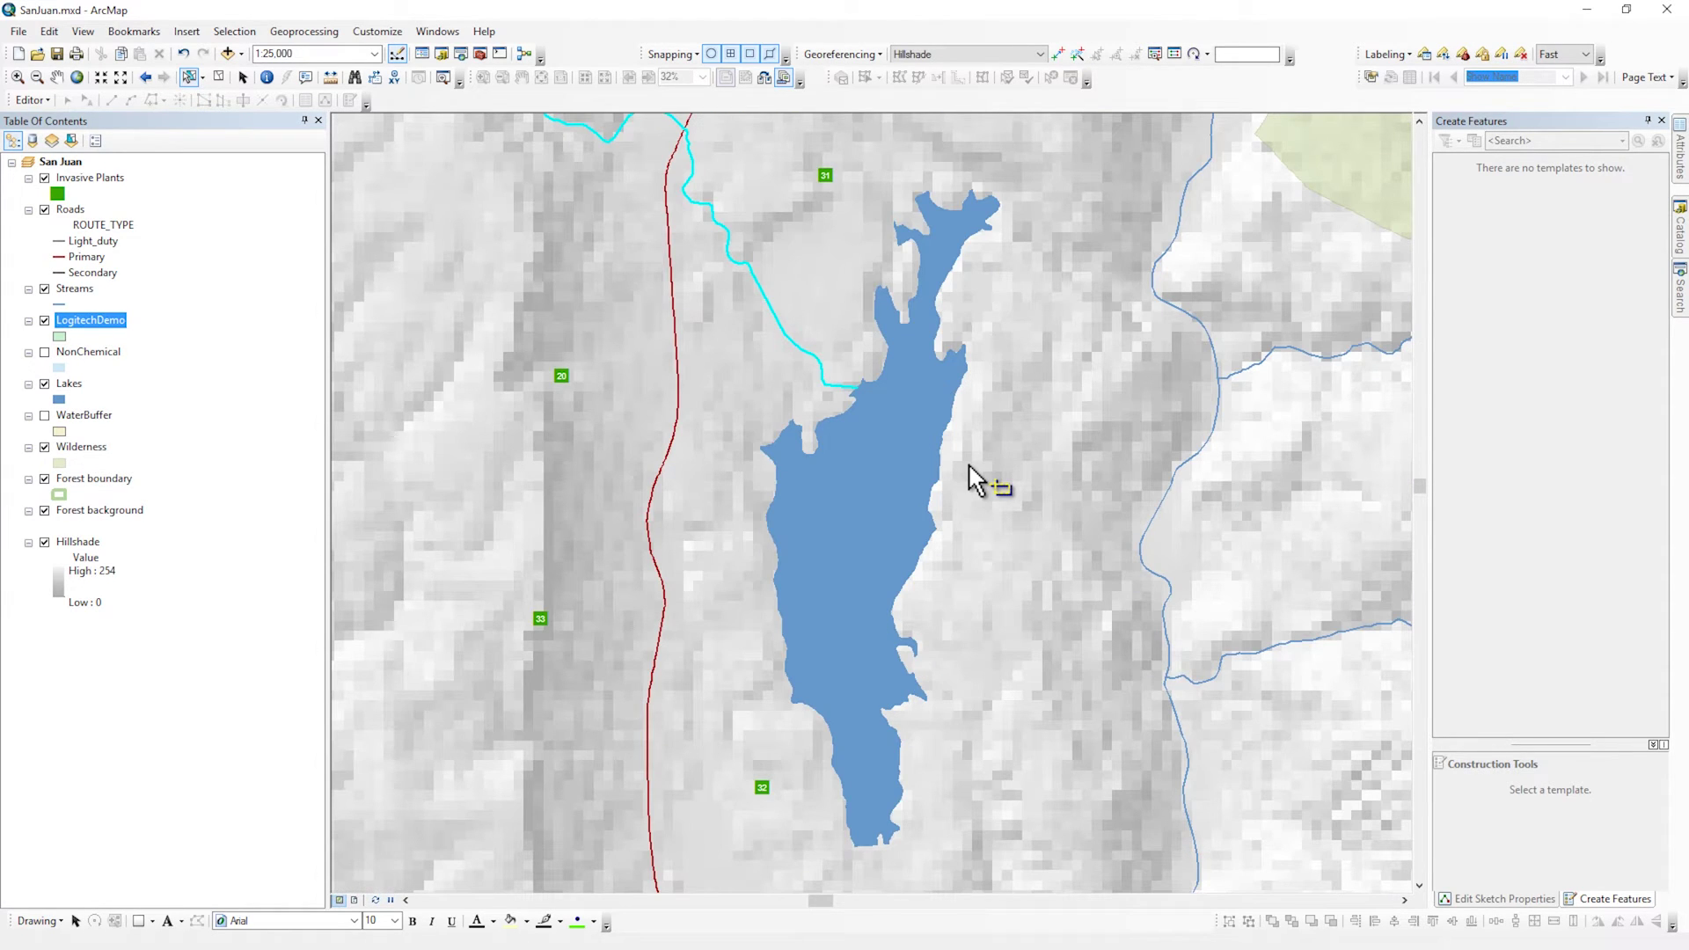
scroll(970, 479, down, 5)
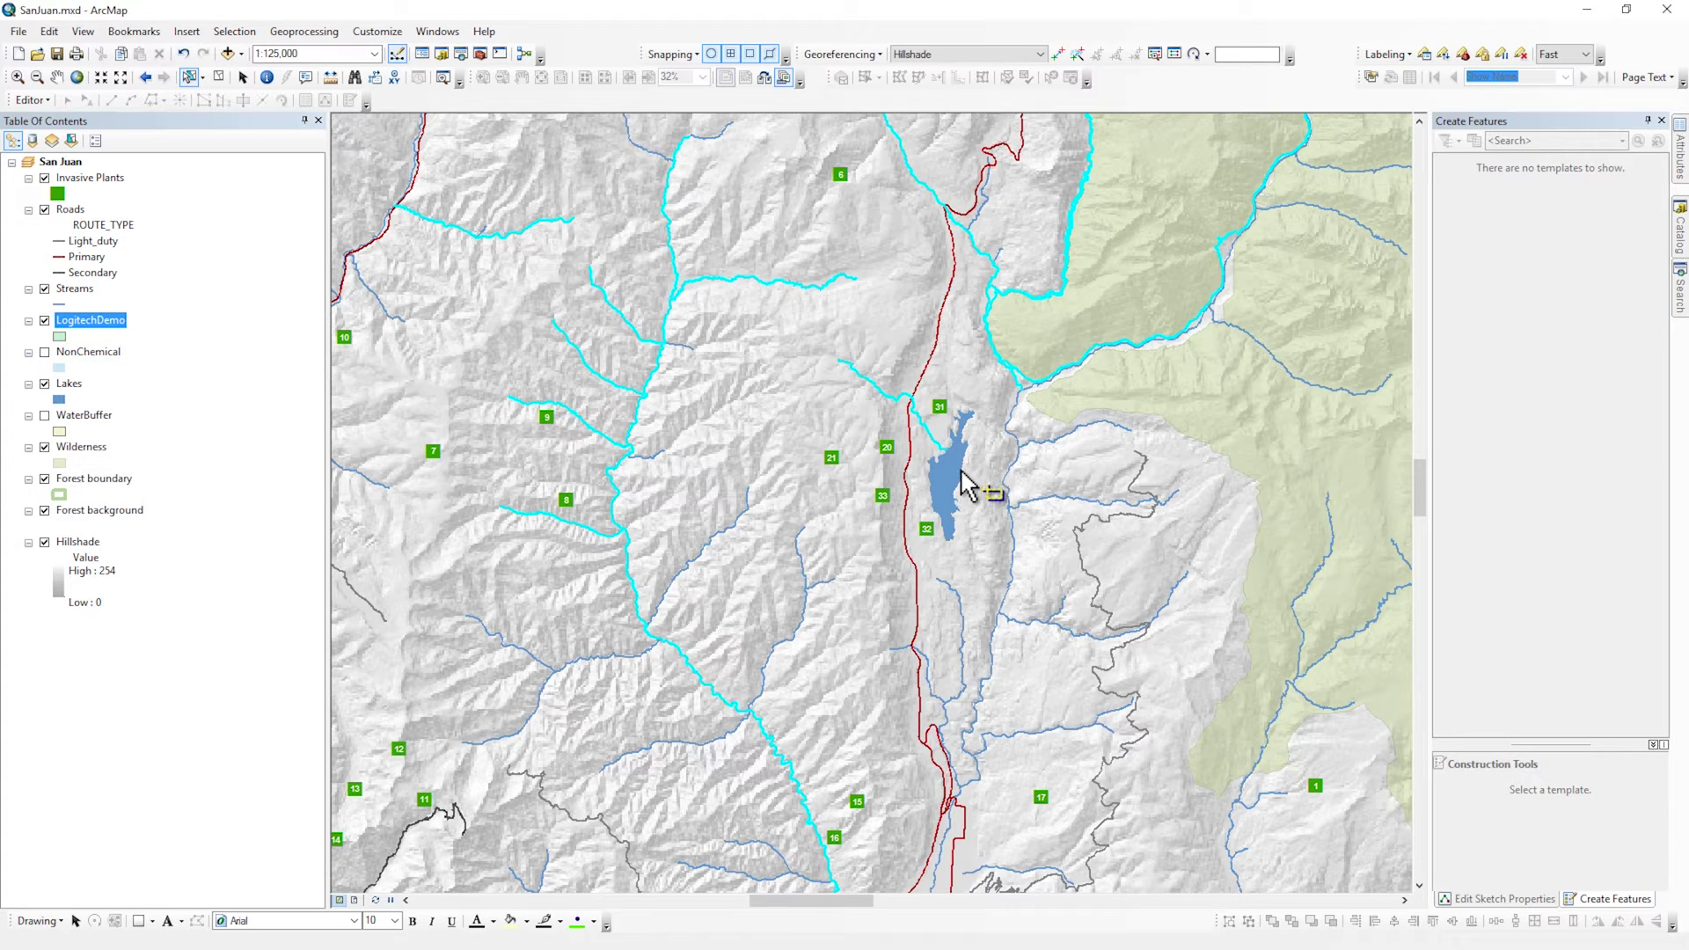
scroll(679, 482, up, 2)
scroll(677, 480, up, 2)
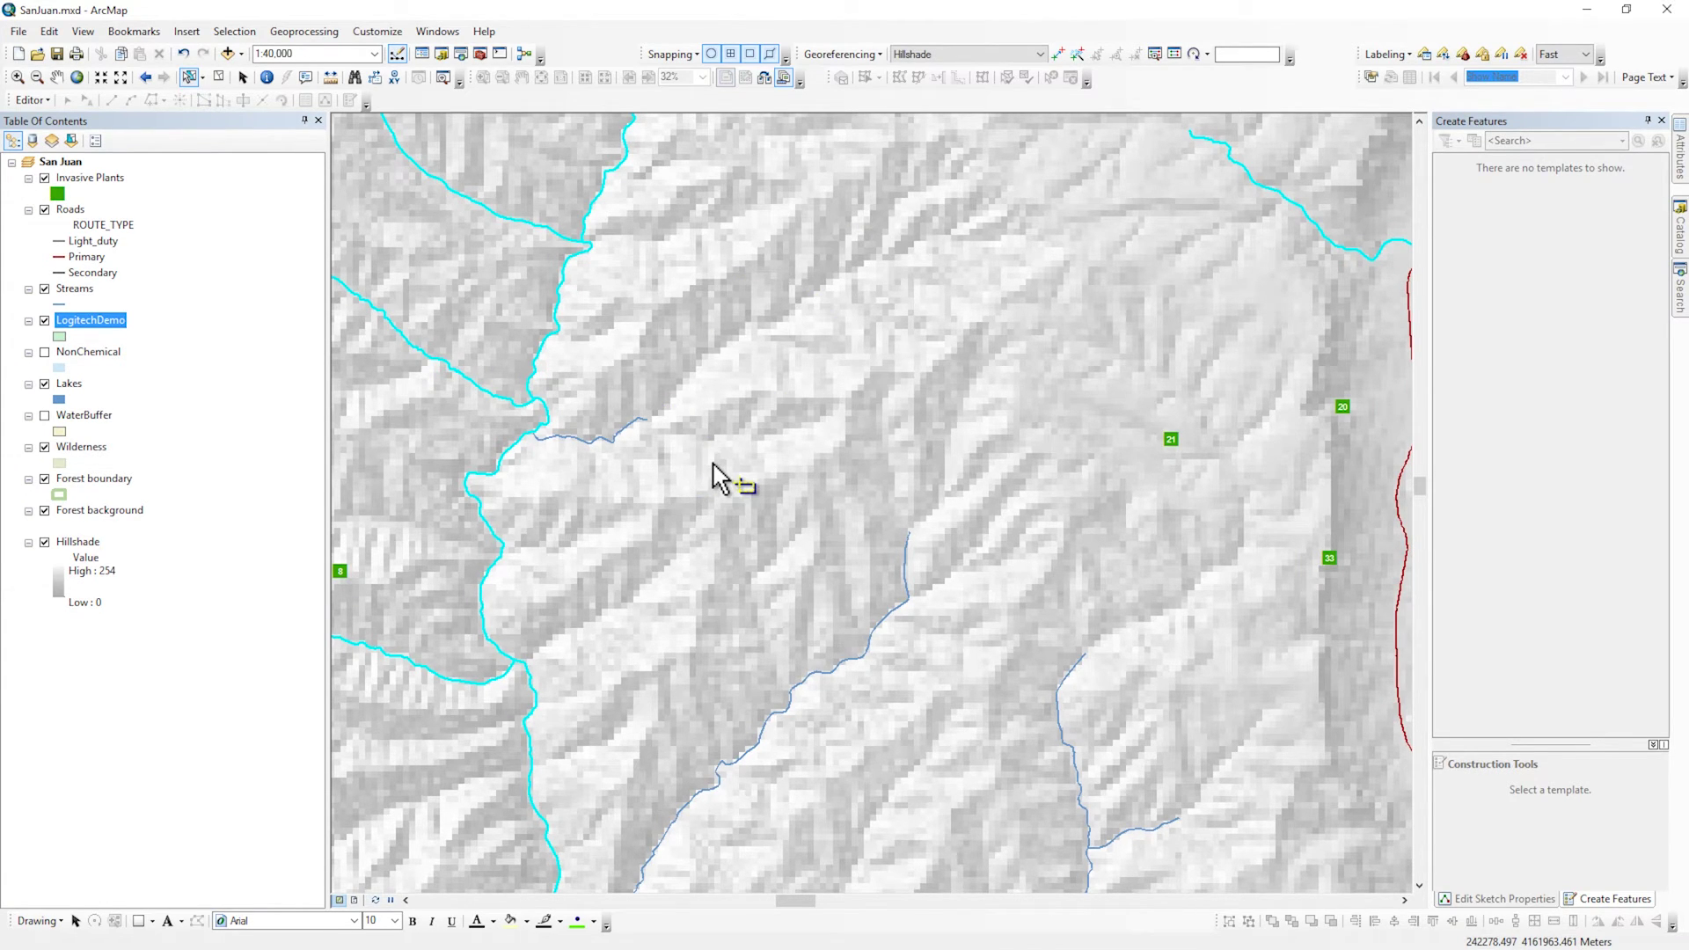
Step: Start an edit session on the LogitechDemo layer and pick its polygon template
click(36, 100)
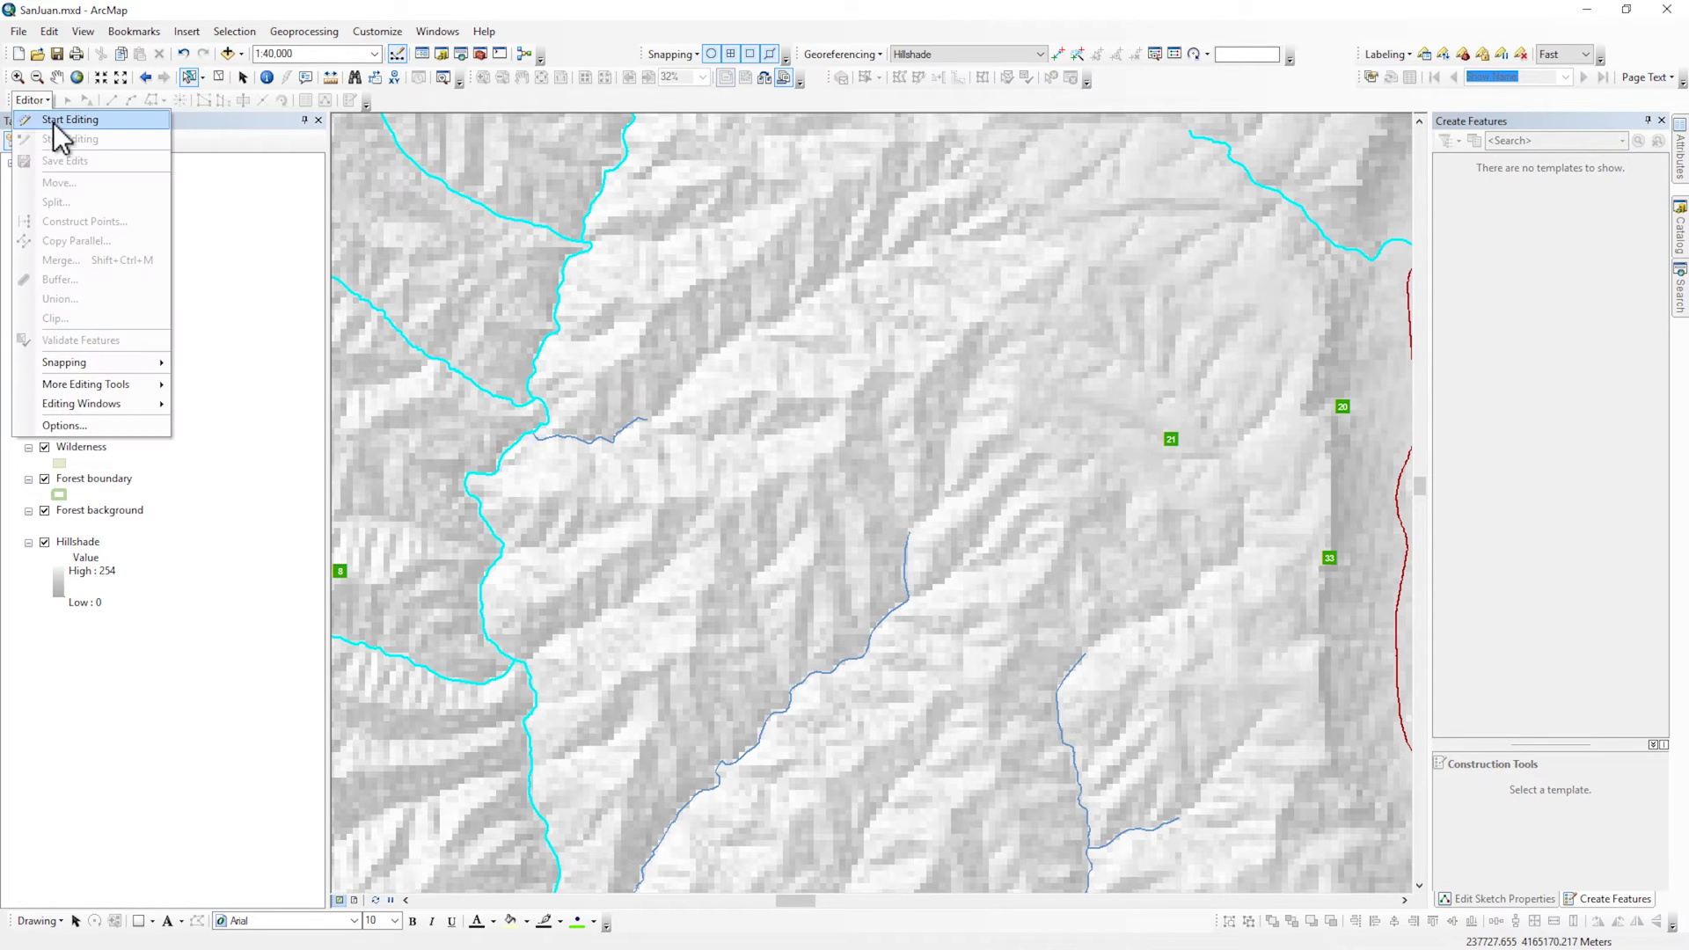
click(57, 134)
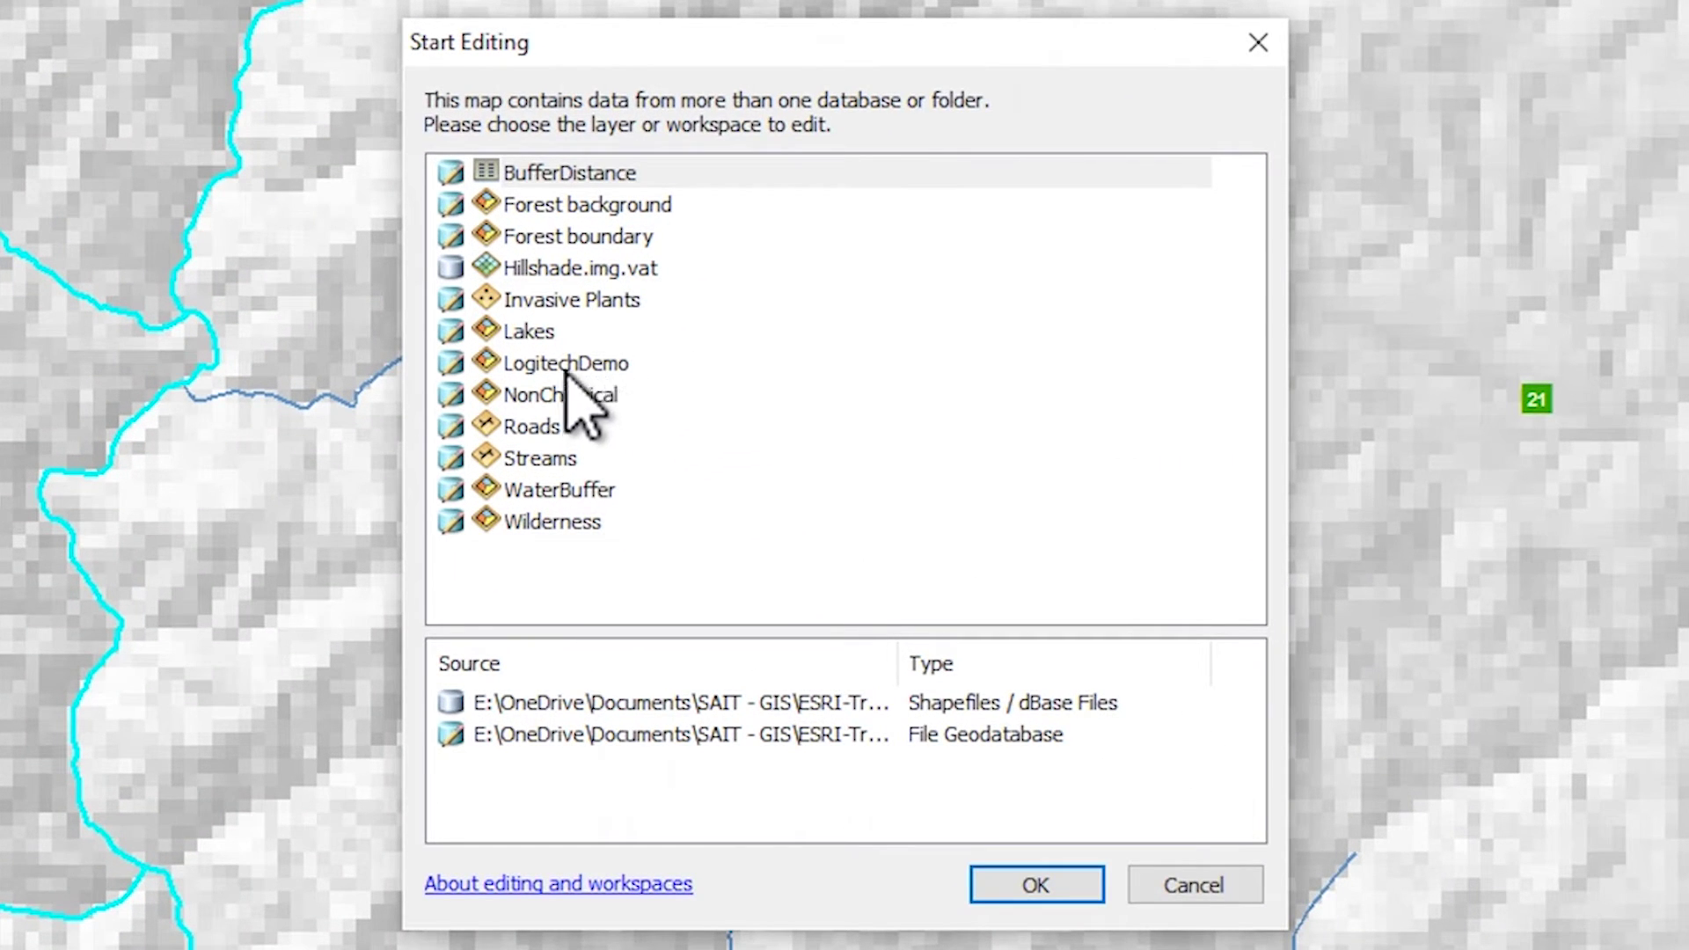
click(580, 363)
click(968, 714)
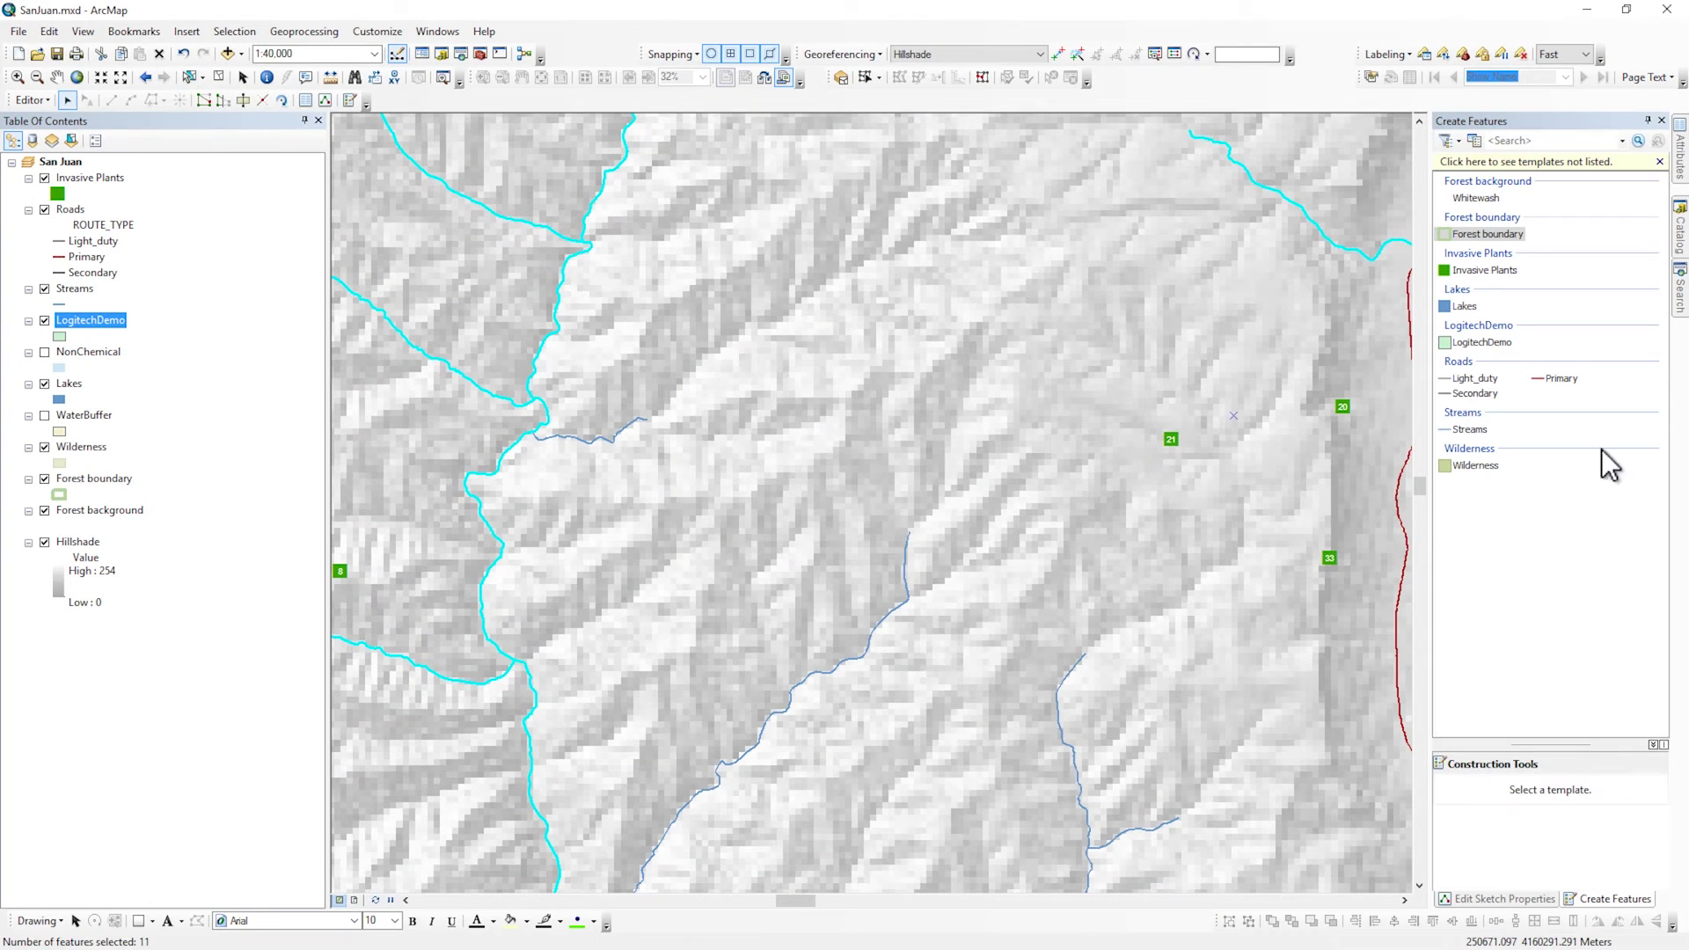
click(1482, 342)
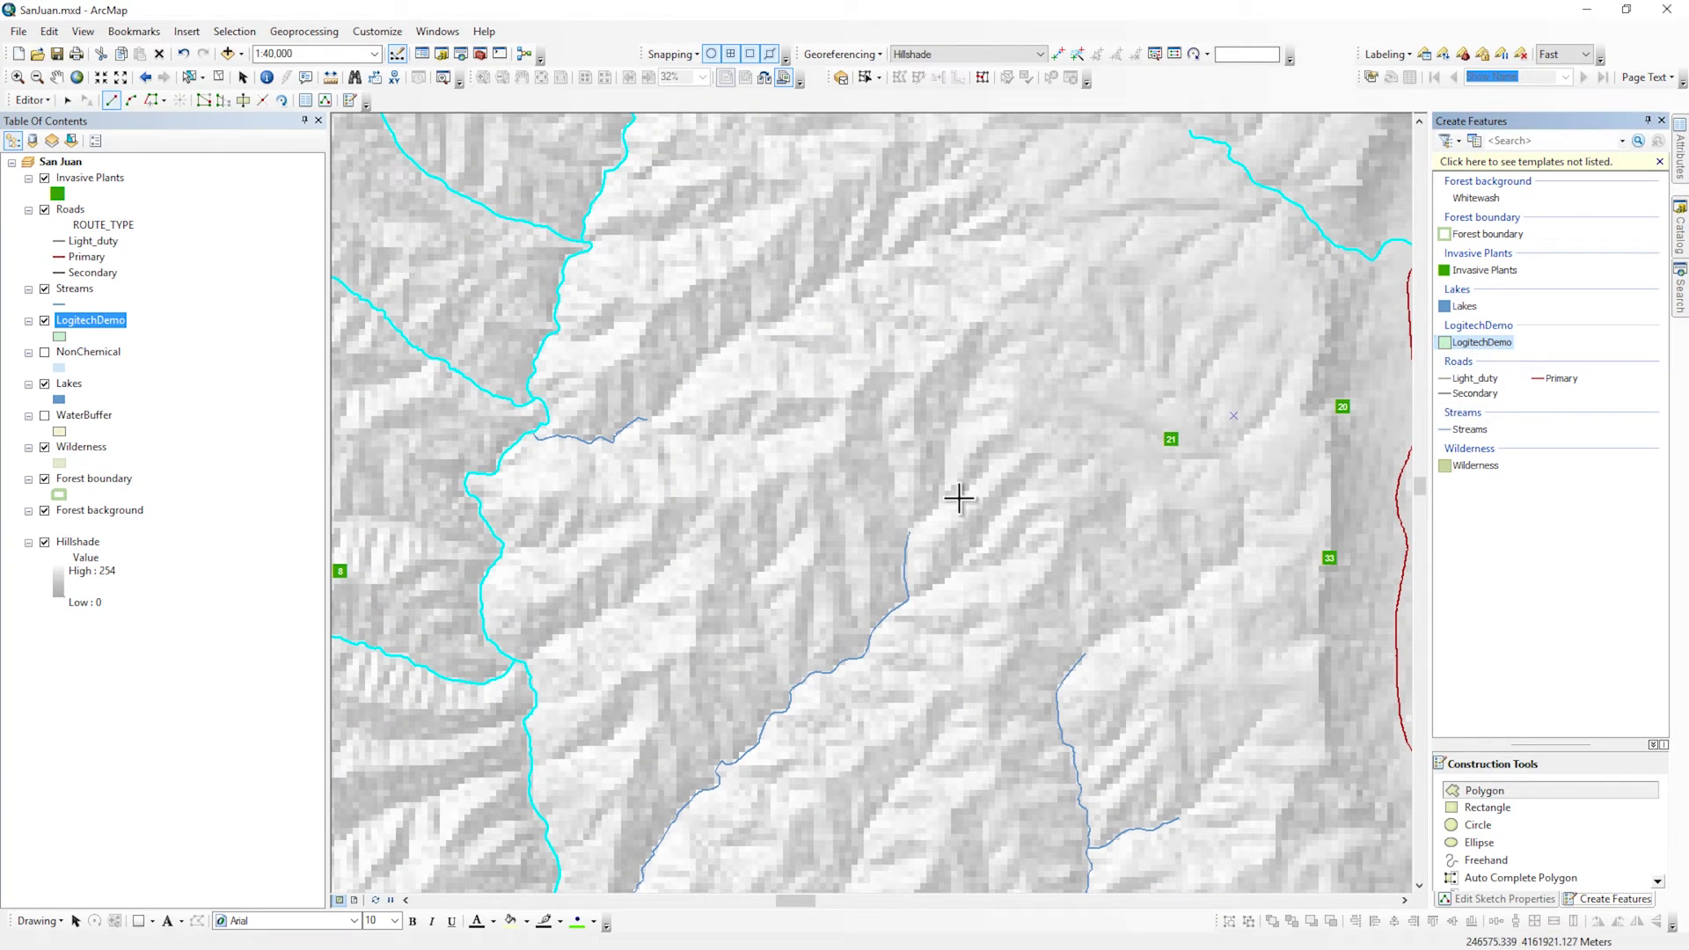
Step: Digitize the new polygon's northern edge from the western start to its eastern tip
click(751, 447)
click(783, 393)
click(841, 300)
click(929, 259)
click(1021, 266)
click(1132, 297)
click(1206, 316)
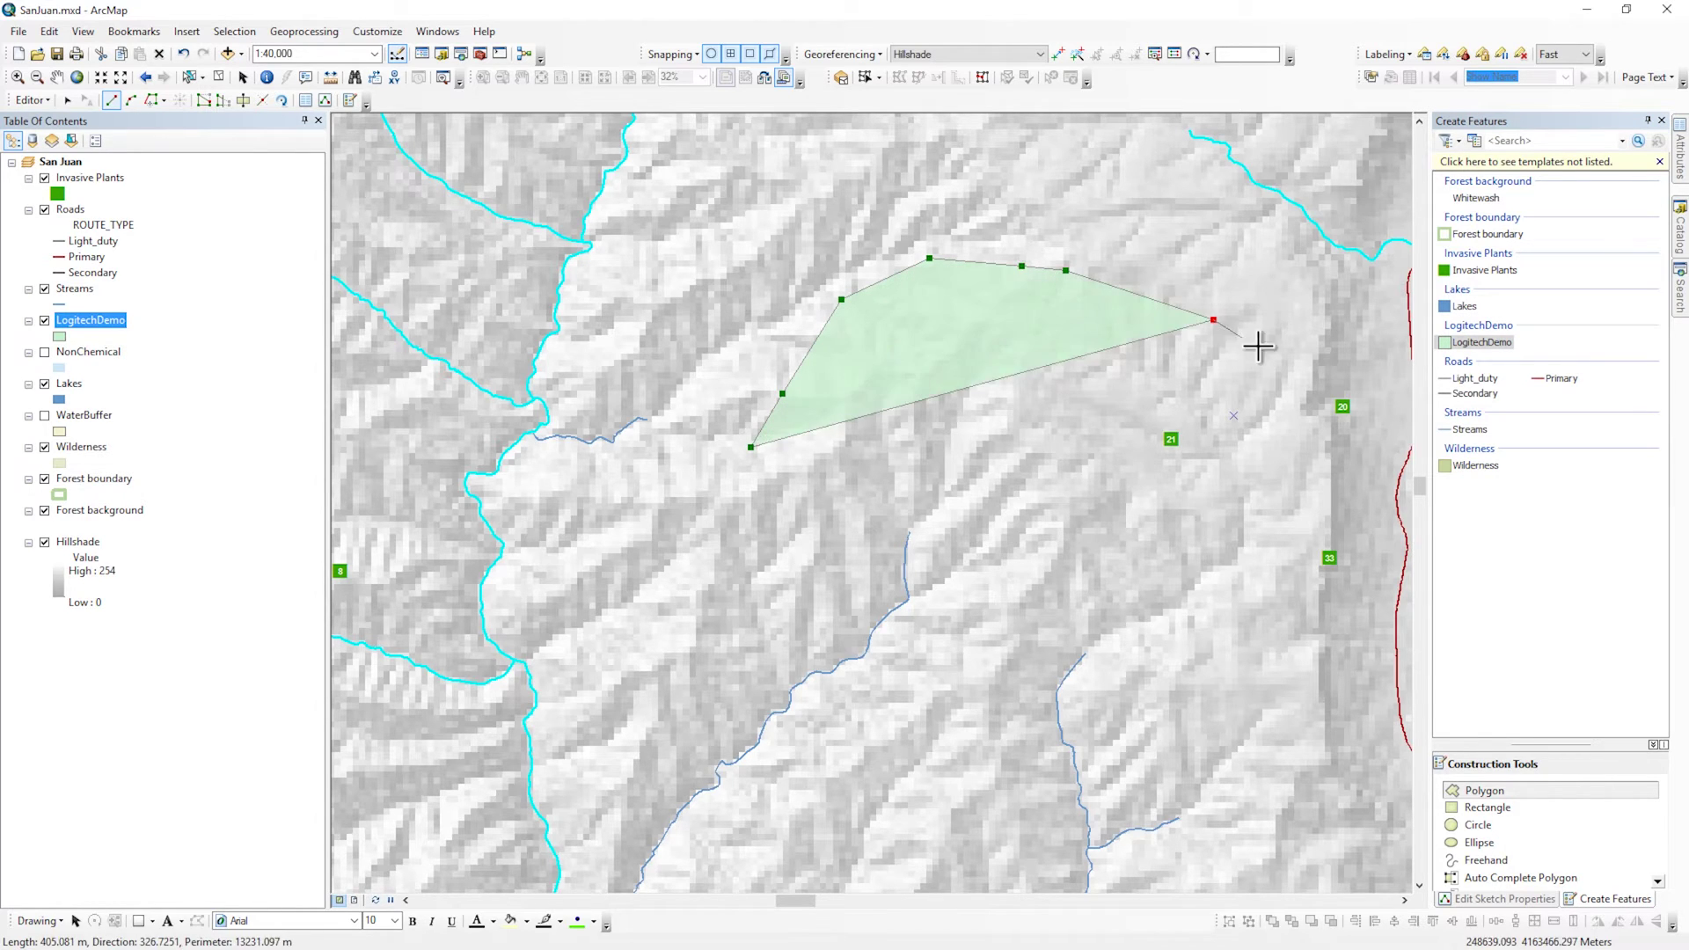
click(1311, 359)
double_click(1282, 408)
Step: Trace the polygon's inner edge back westward and outline its inner bend
click(990, 310)
click(879, 333)
click(839, 413)
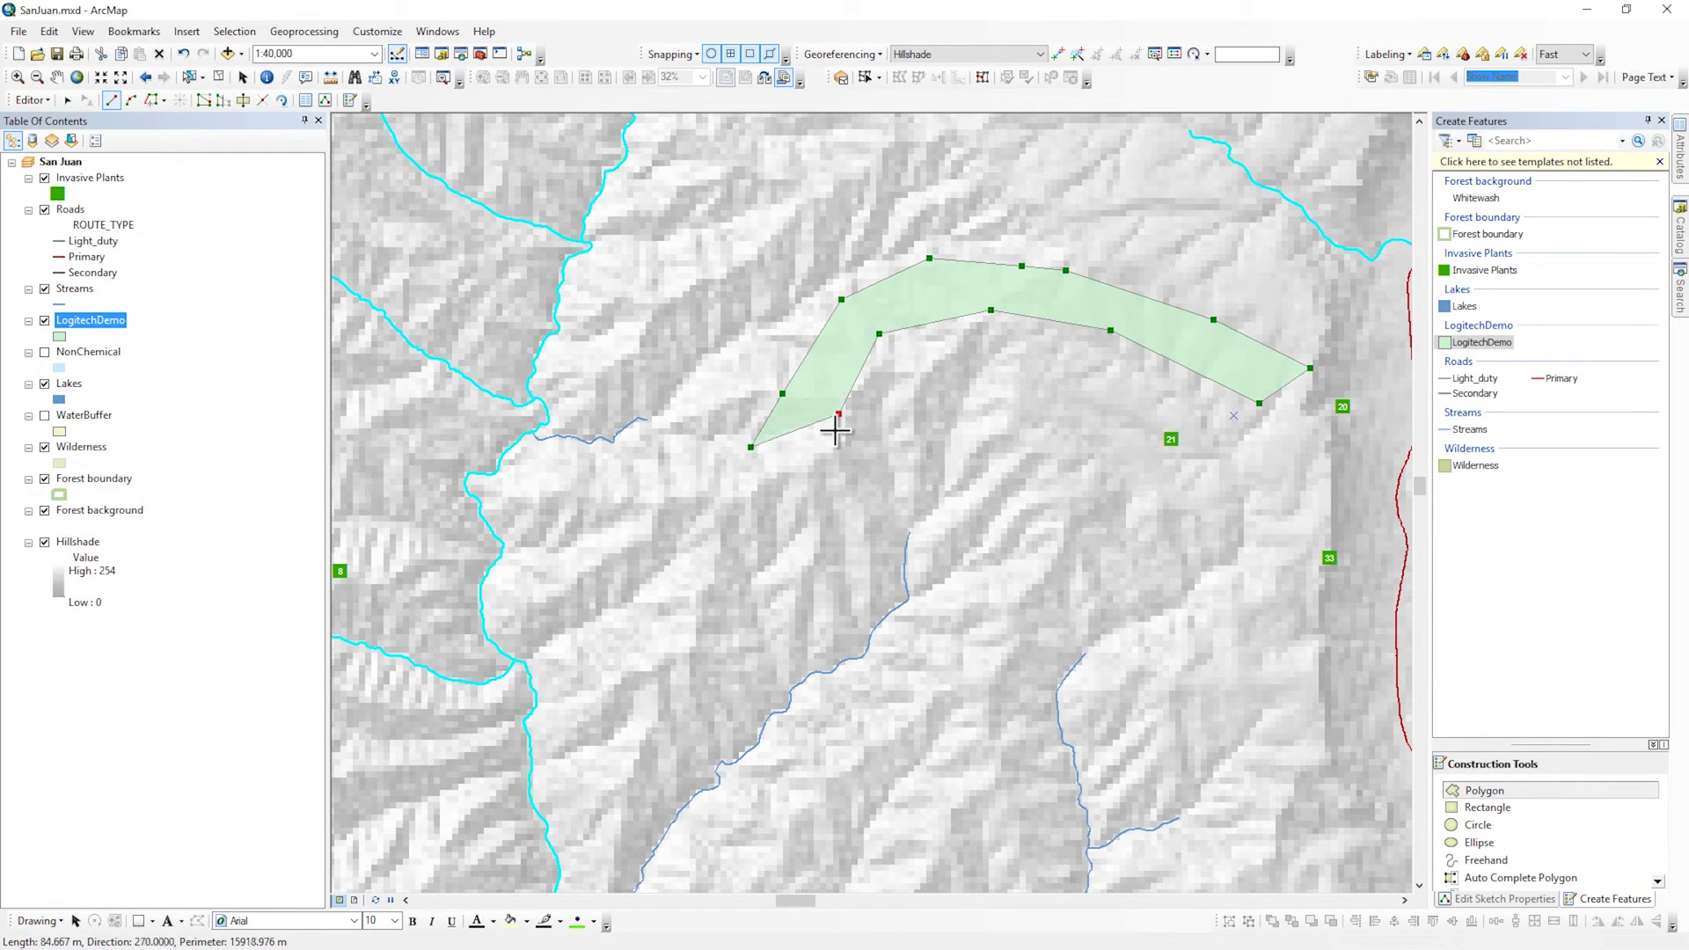
click(893, 402)
click(923, 373)
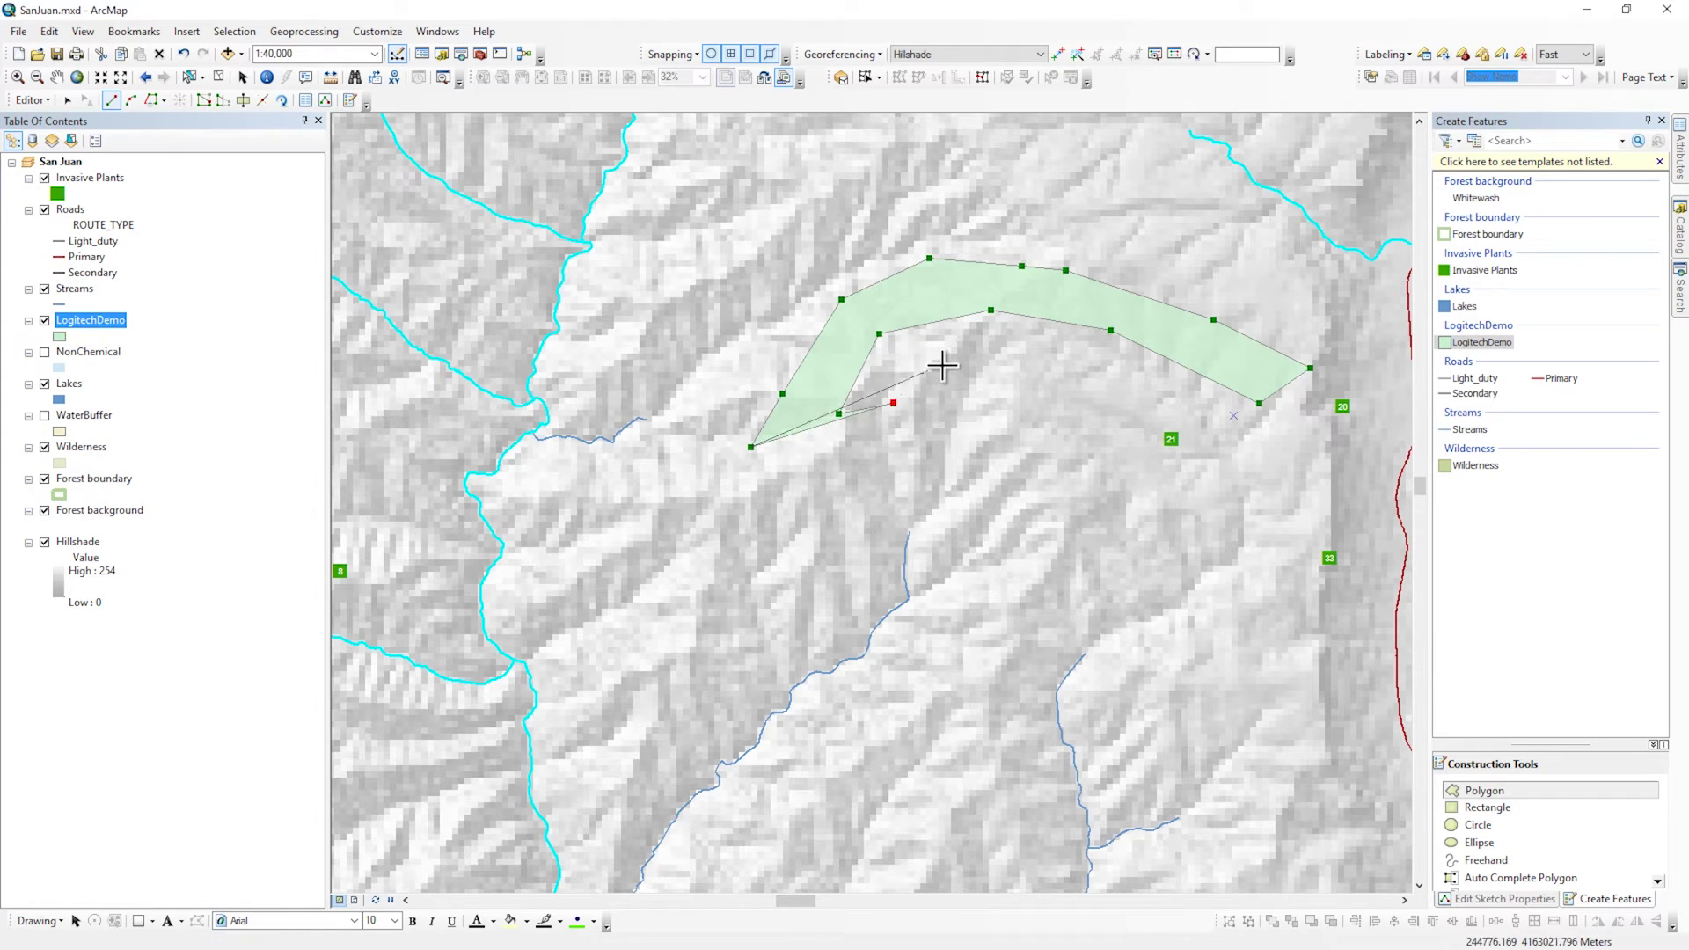
click(1005, 358)
click(1047, 431)
click(1093, 443)
click(1132, 422)
Step: Outline the south-east lobe, run the edge back south-west to the start, and finish the polygon
click(1163, 395)
click(1205, 398)
click(1230, 432)
click(1161, 469)
click(1145, 540)
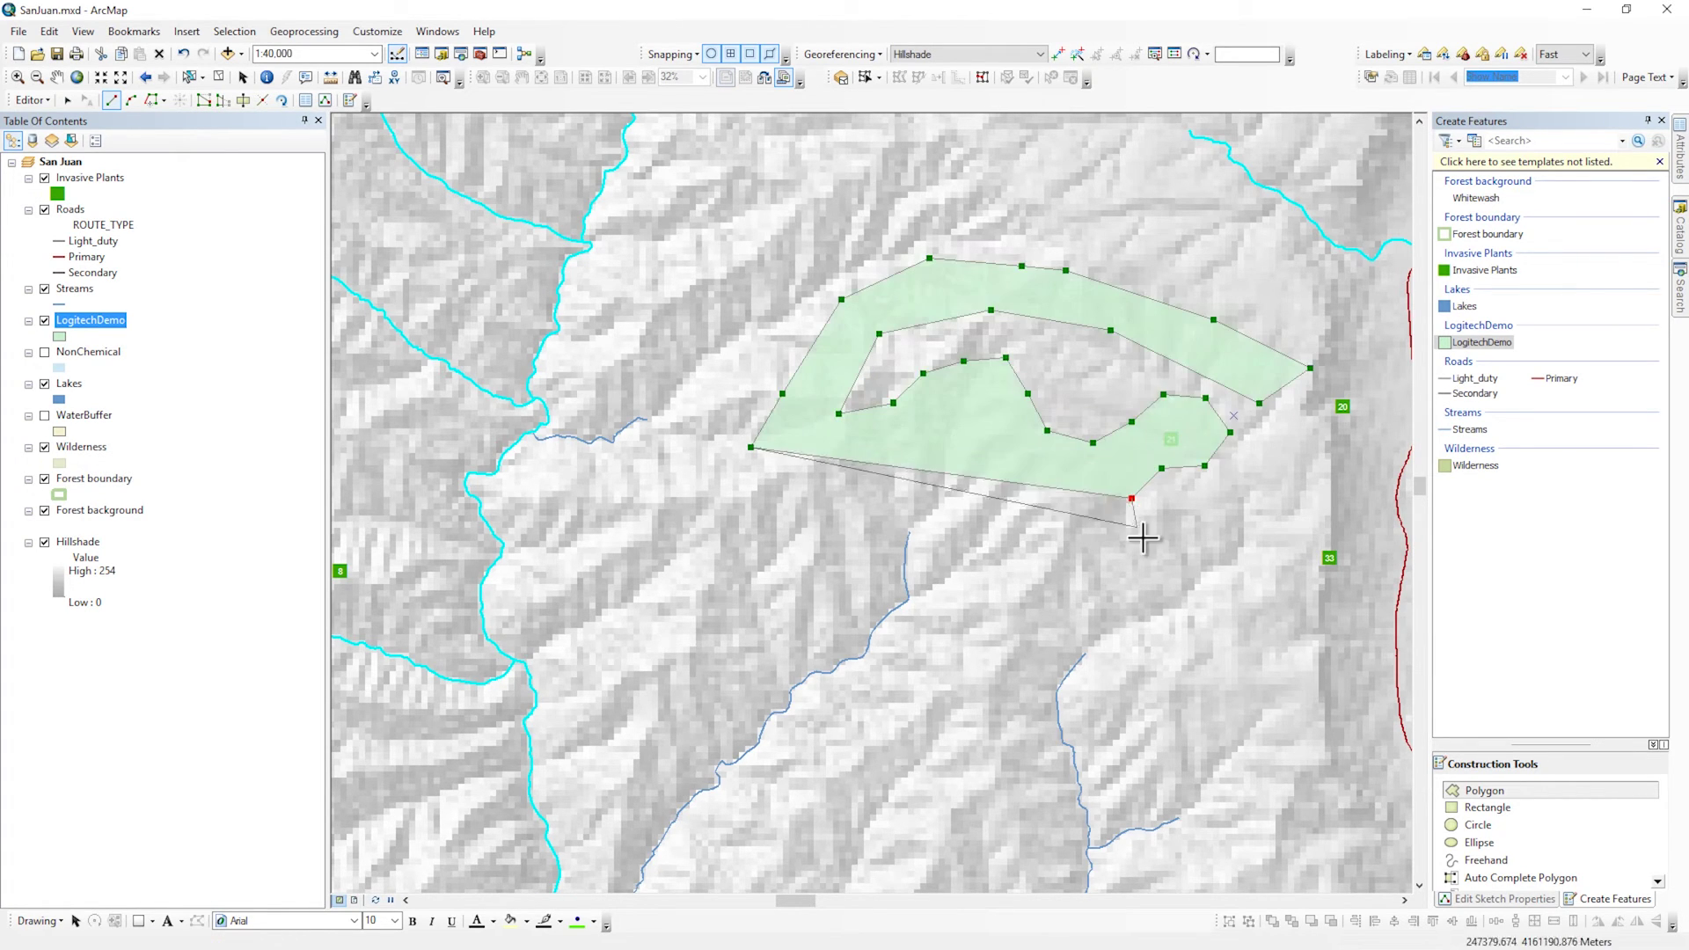
click(1204, 599)
click(1114, 622)
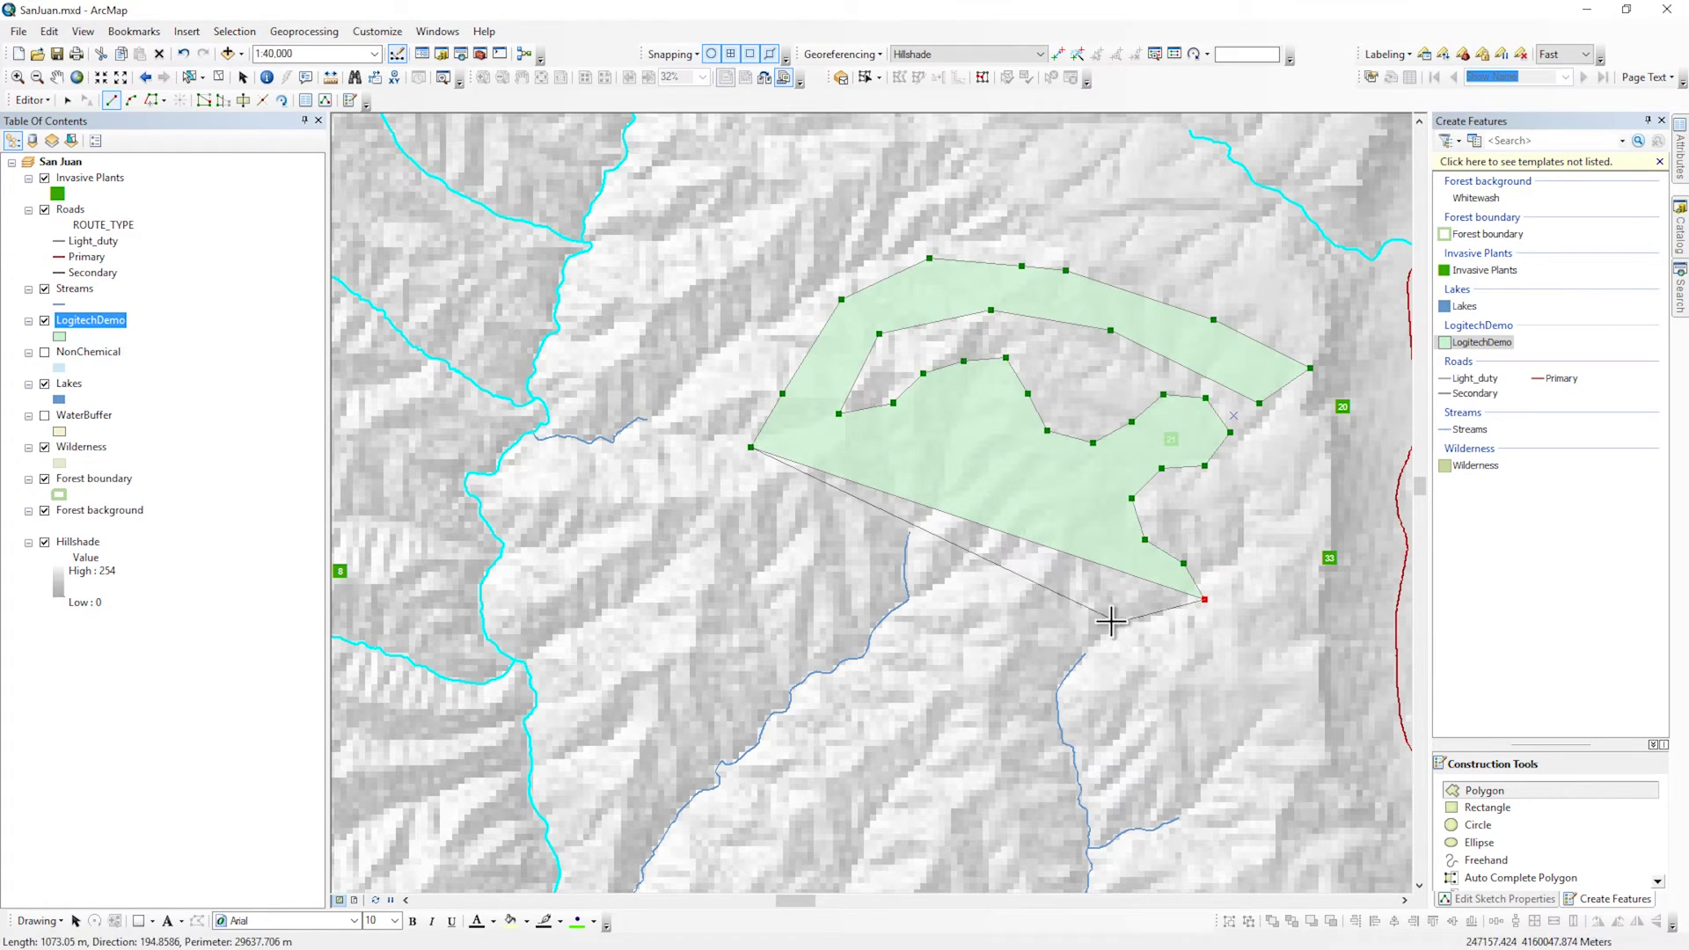
click(1047, 574)
click(1088, 509)
click(1038, 453)
click(898, 456)
click(823, 492)
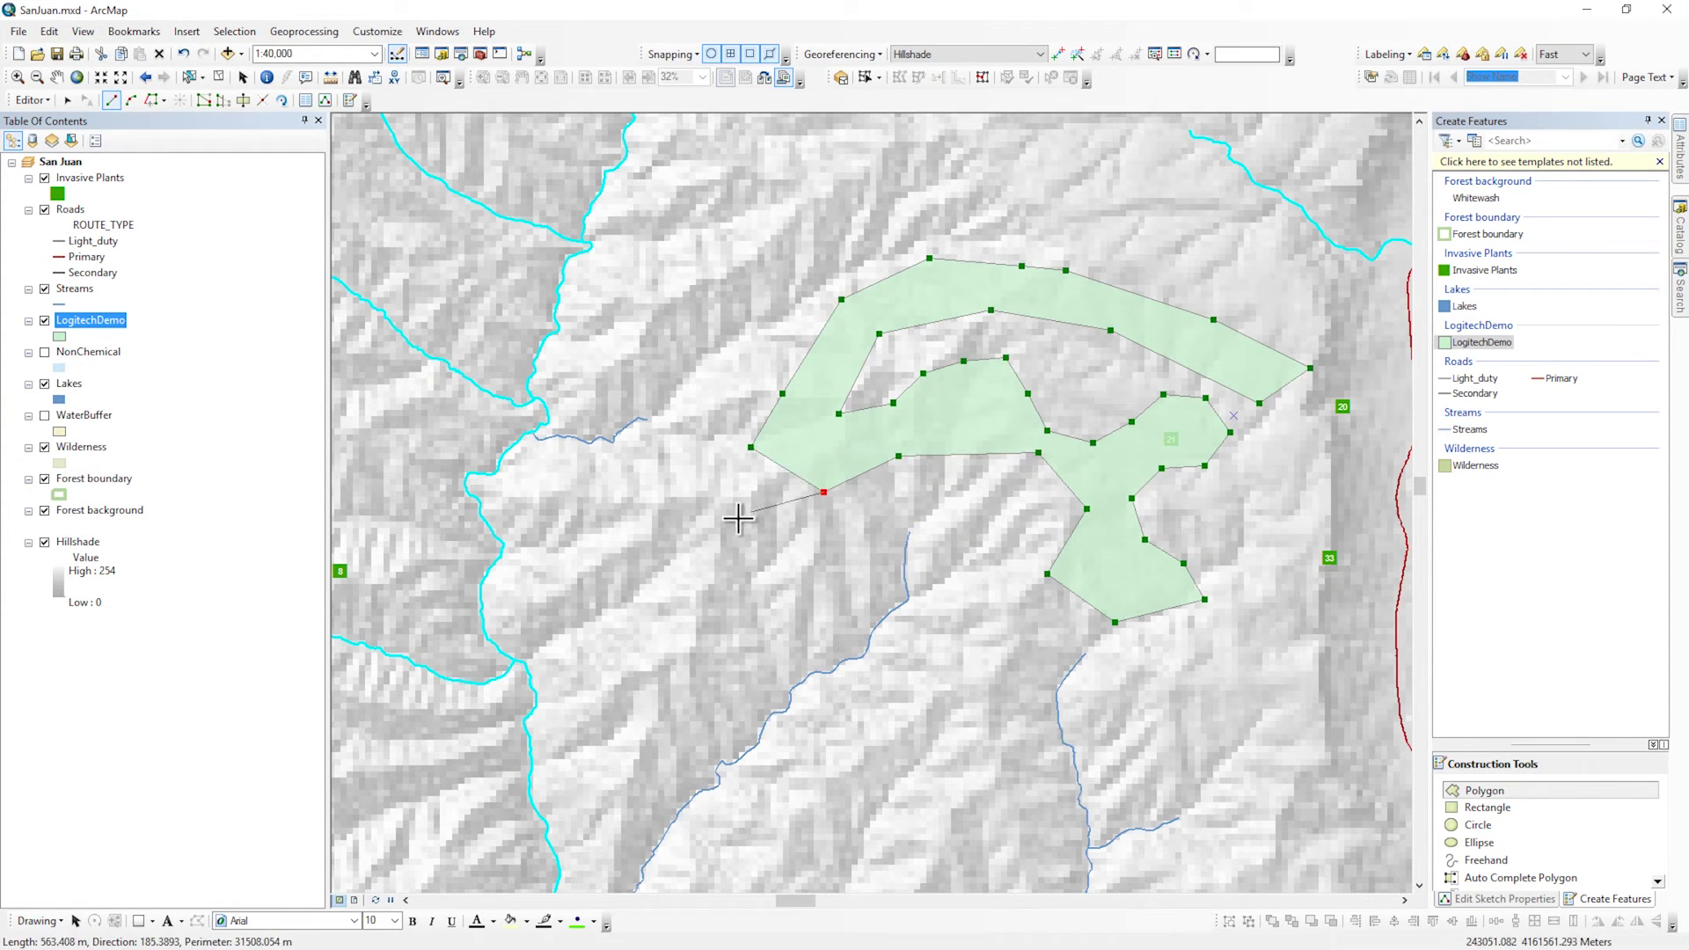
click(723, 520)
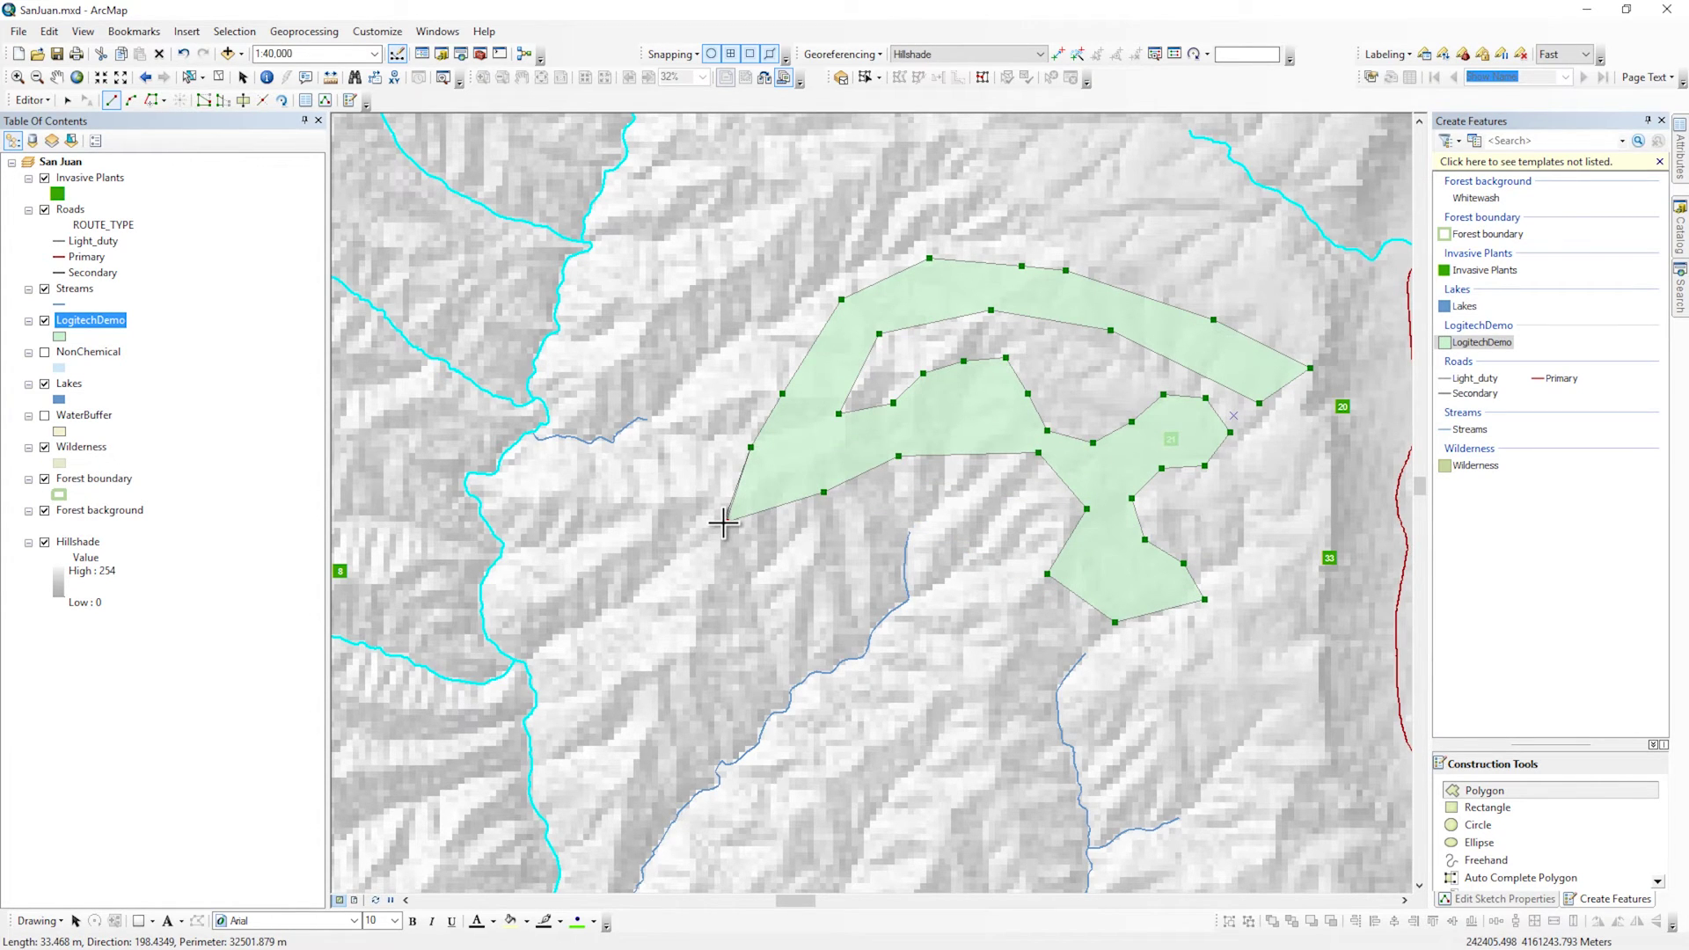
double_click(723, 522)
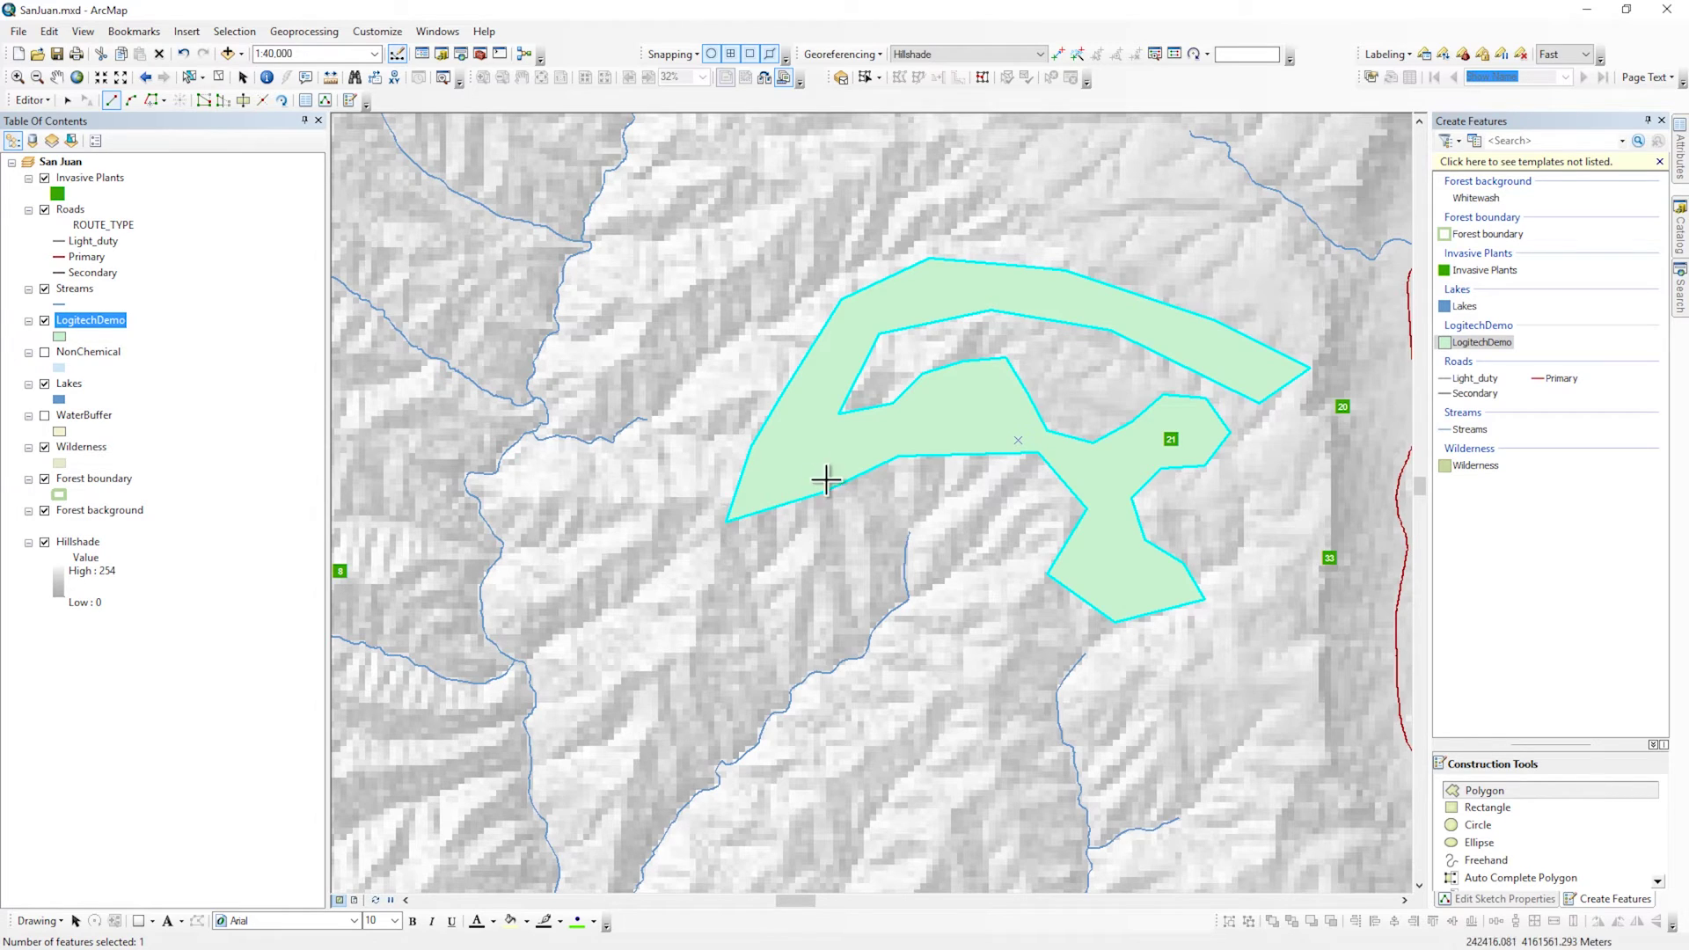
Step: Open the LogitechDemo attribute table and begin a second polygon's northern edge south of the first
right_click(92, 332)
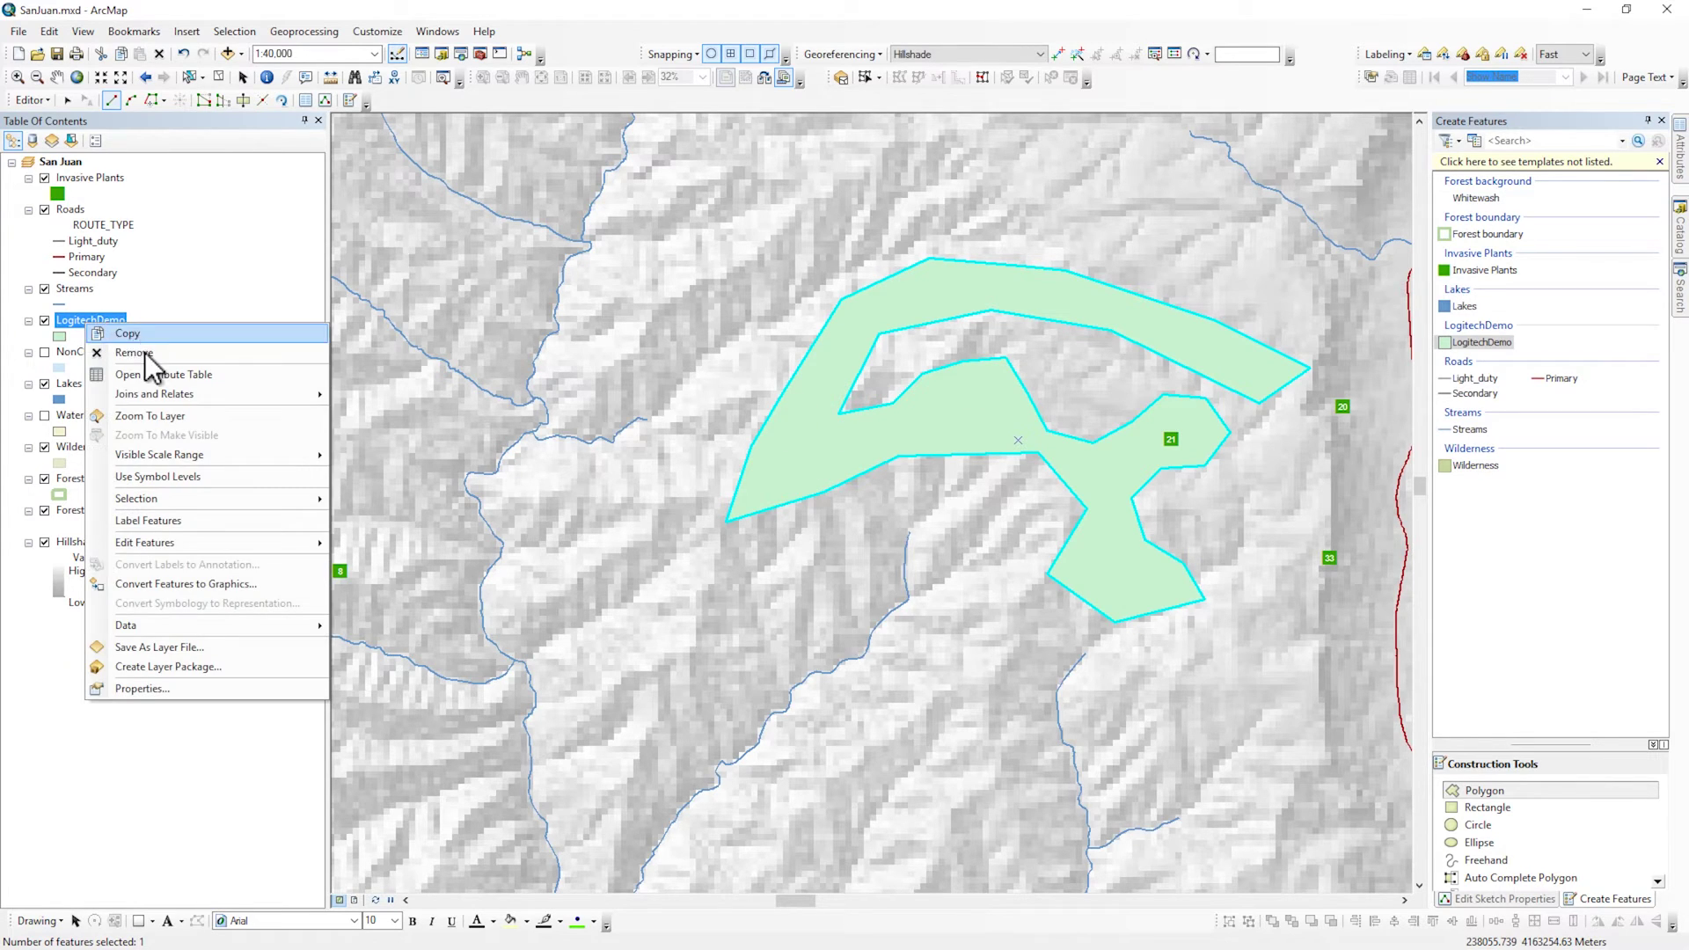
click(145, 374)
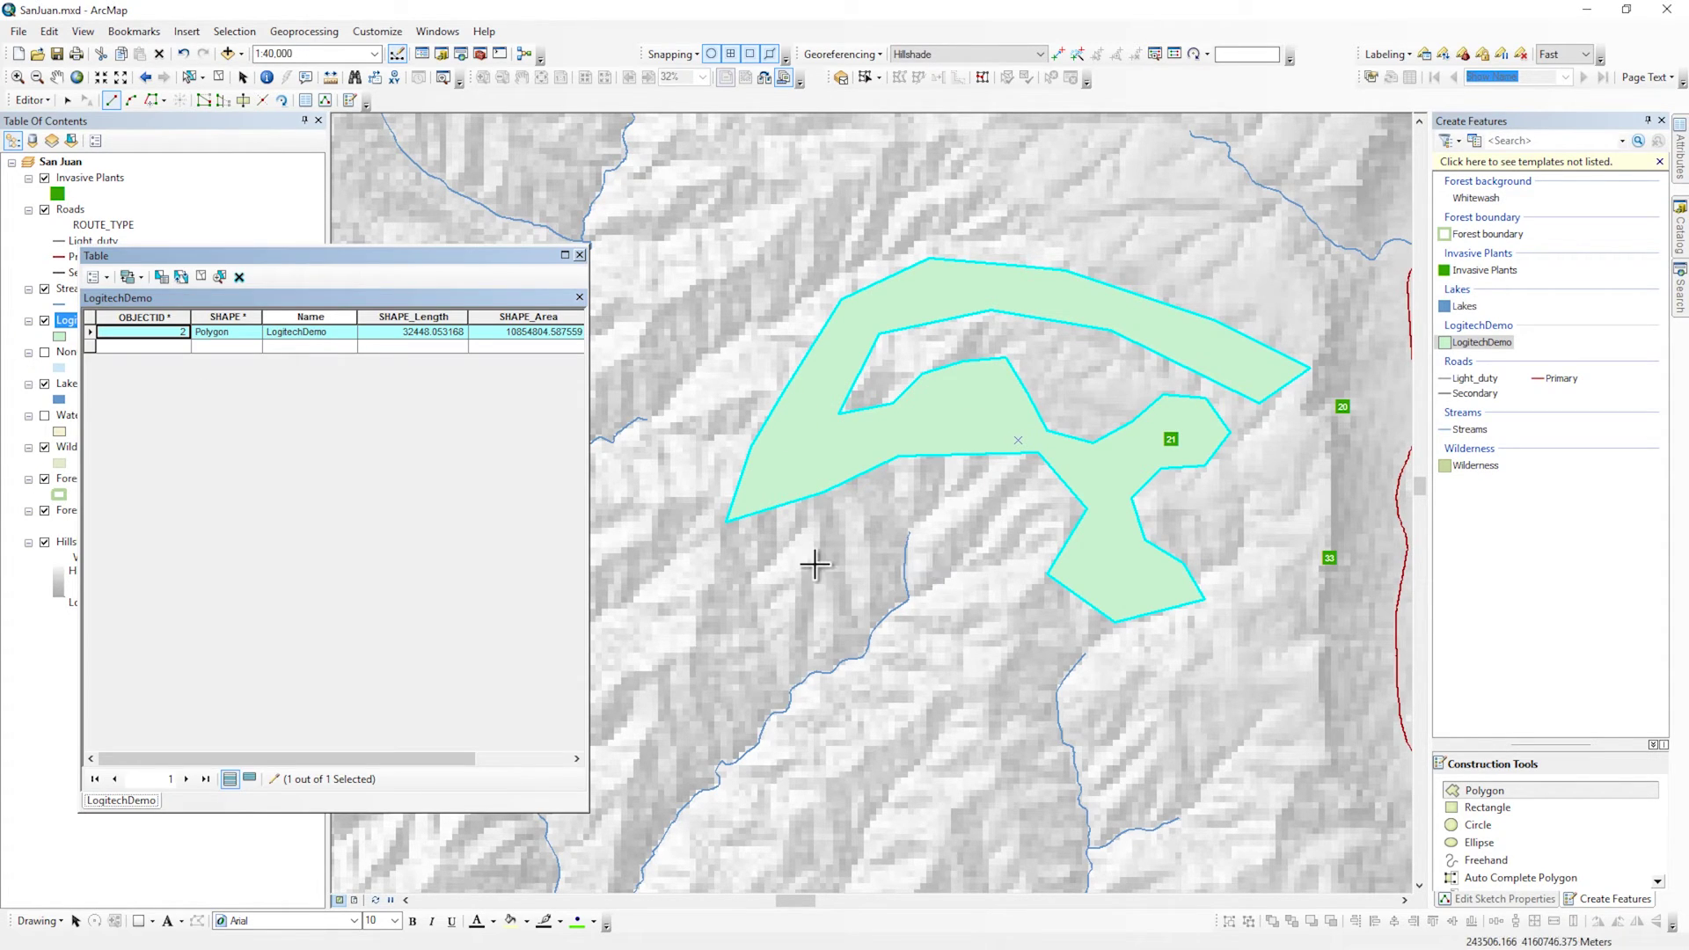
click(717, 564)
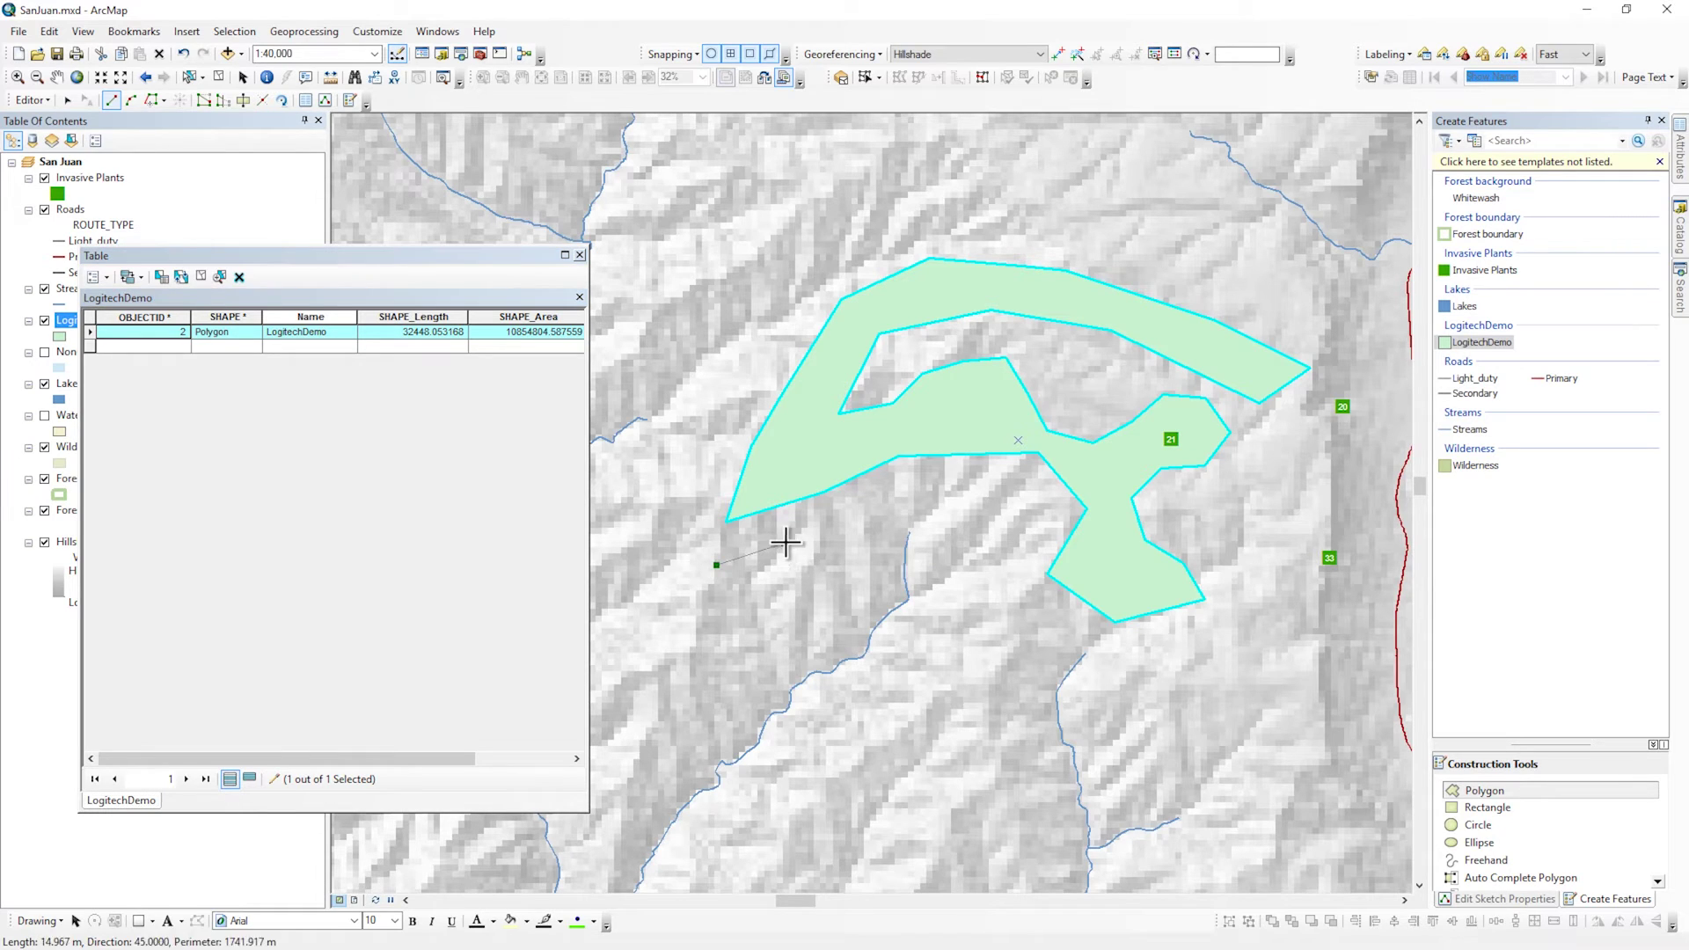
click(784, 543)
click(851, 511)
click(945, 502)
click(967, 584)
Step: Extend the second polygon south-east and trace its edge back west
click(1033, 634)
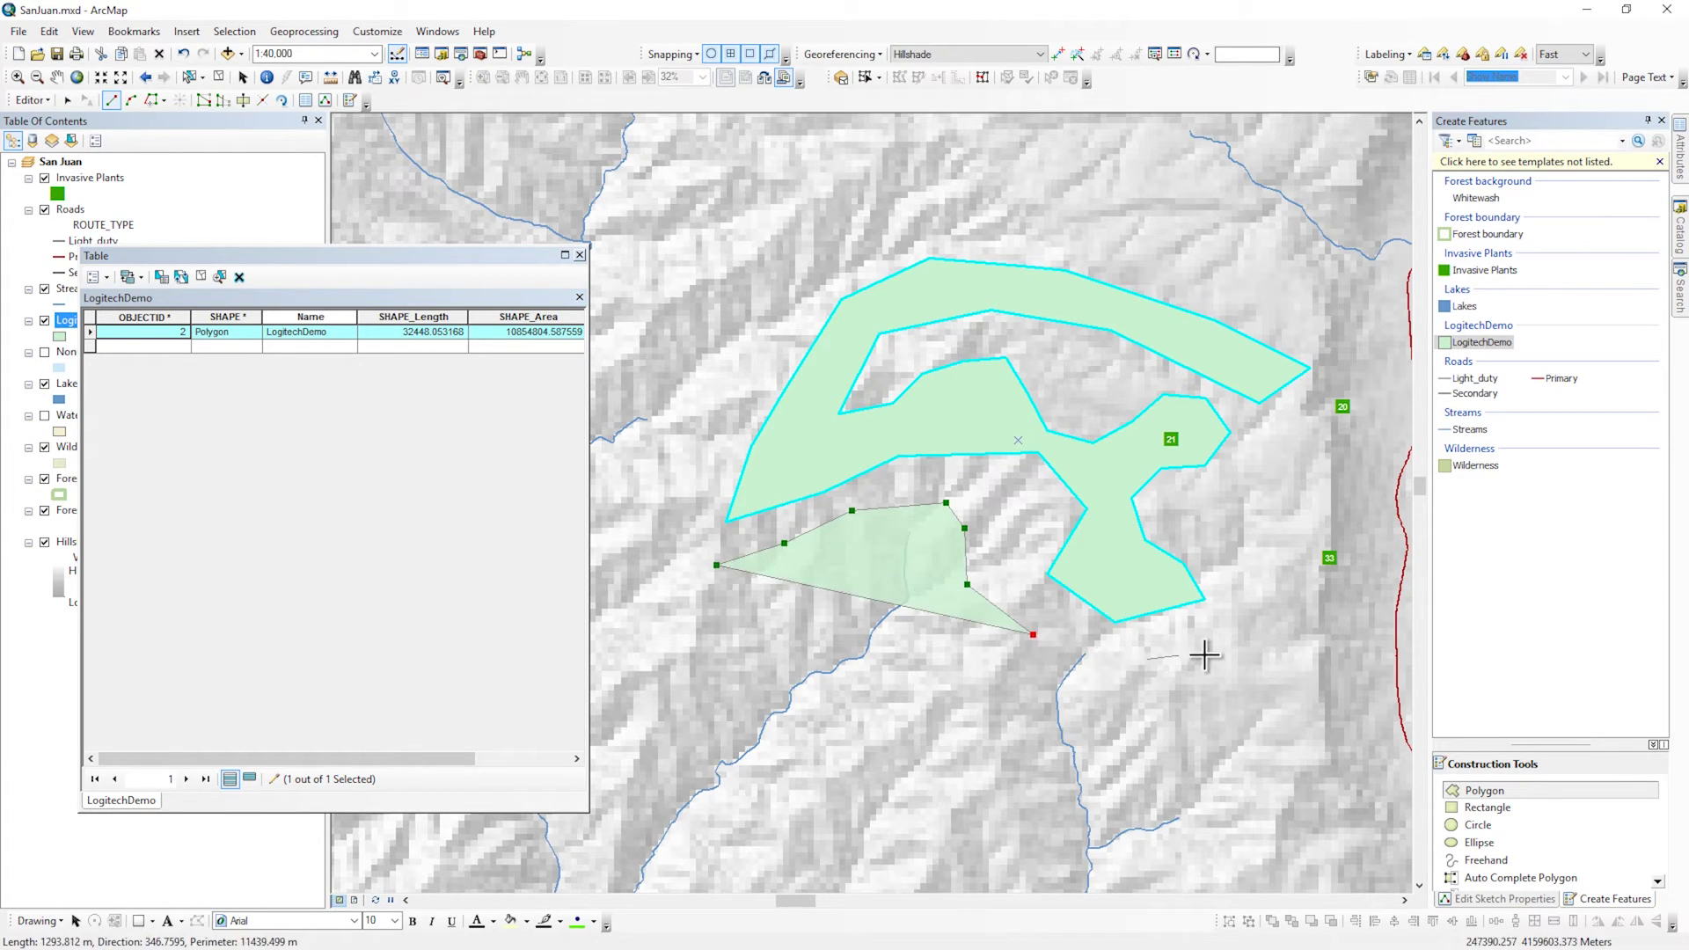
click(1147, 659)
click(1204, 704)
click(1123, 714)
click(1046, 723)
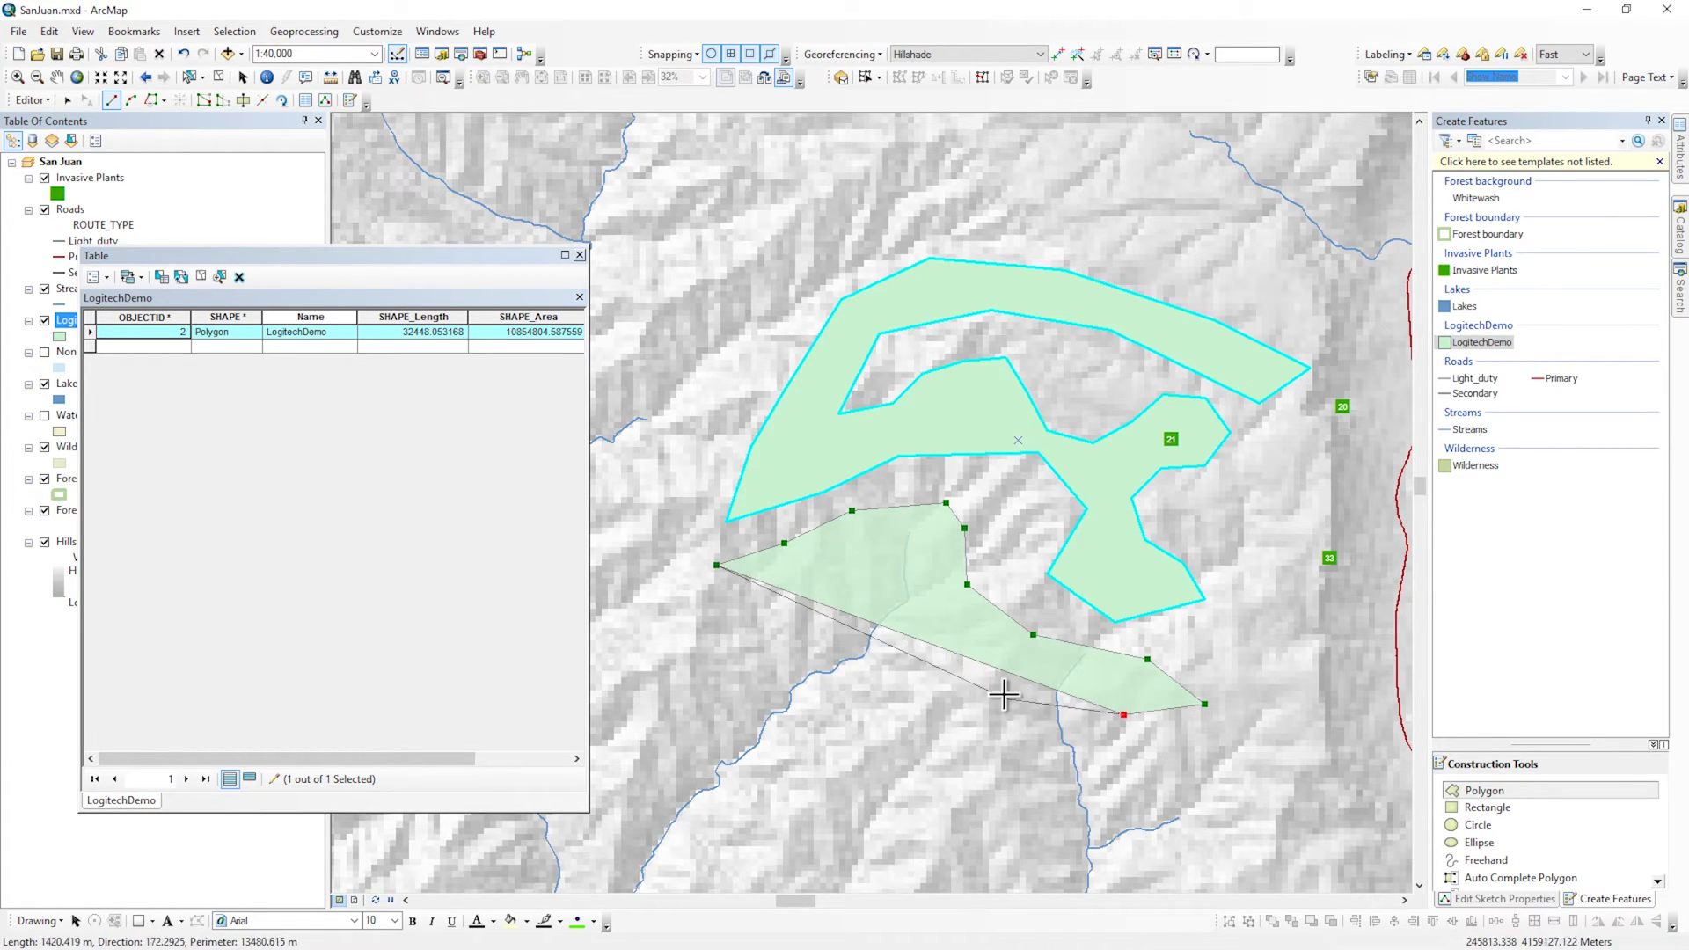
click(1008, 699)
click(991, 659)
click(957, 635)
click(914, 634)
click(879, 658)
Step: Outline the southern lobe back north-west and finish the second polygon as row 3
click(929, 772)
click(871, 828)
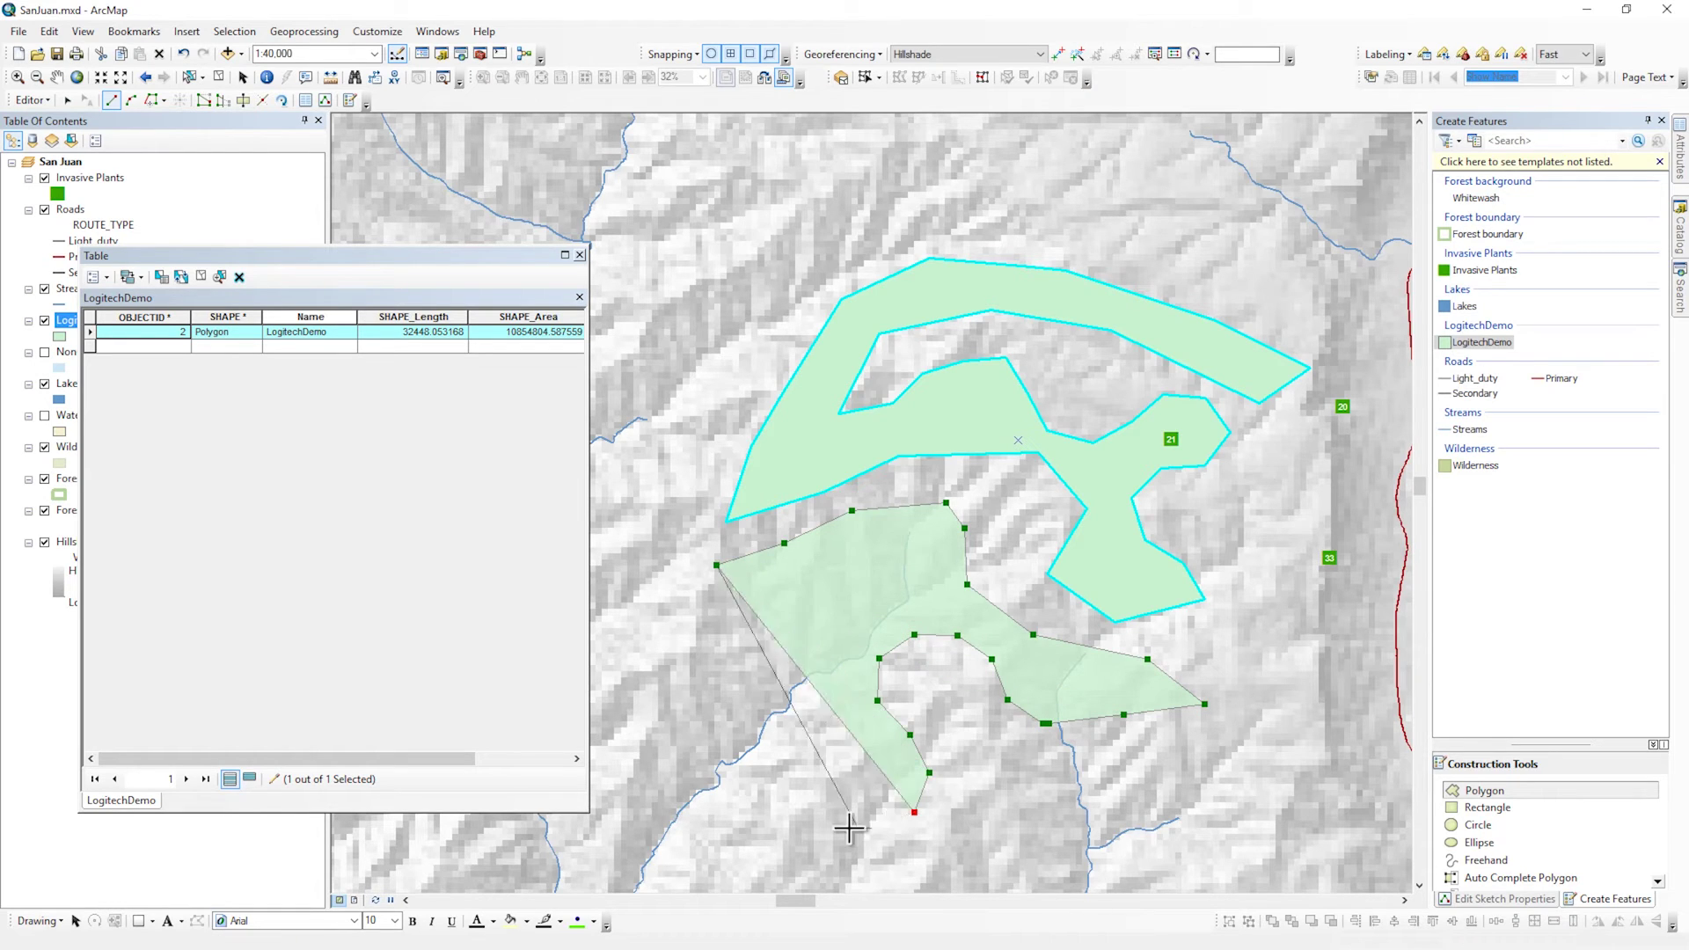
click(795, 799)
click(800, 716)
click(799, 608)
click(674, 603)
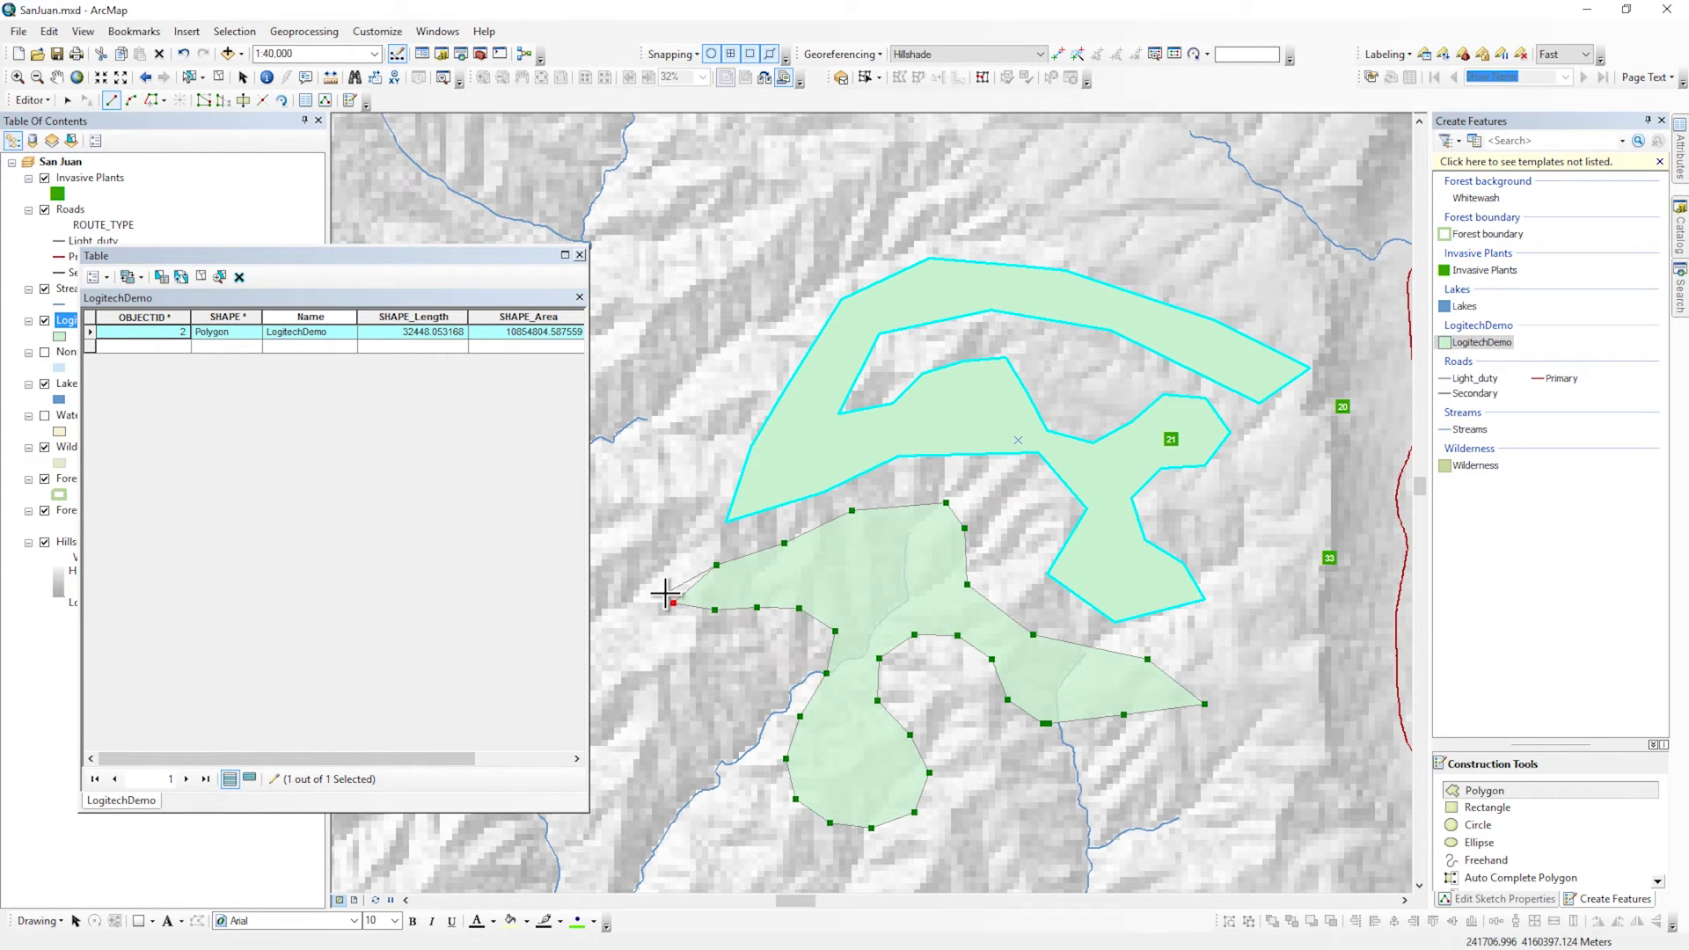
double_click(666, 595)
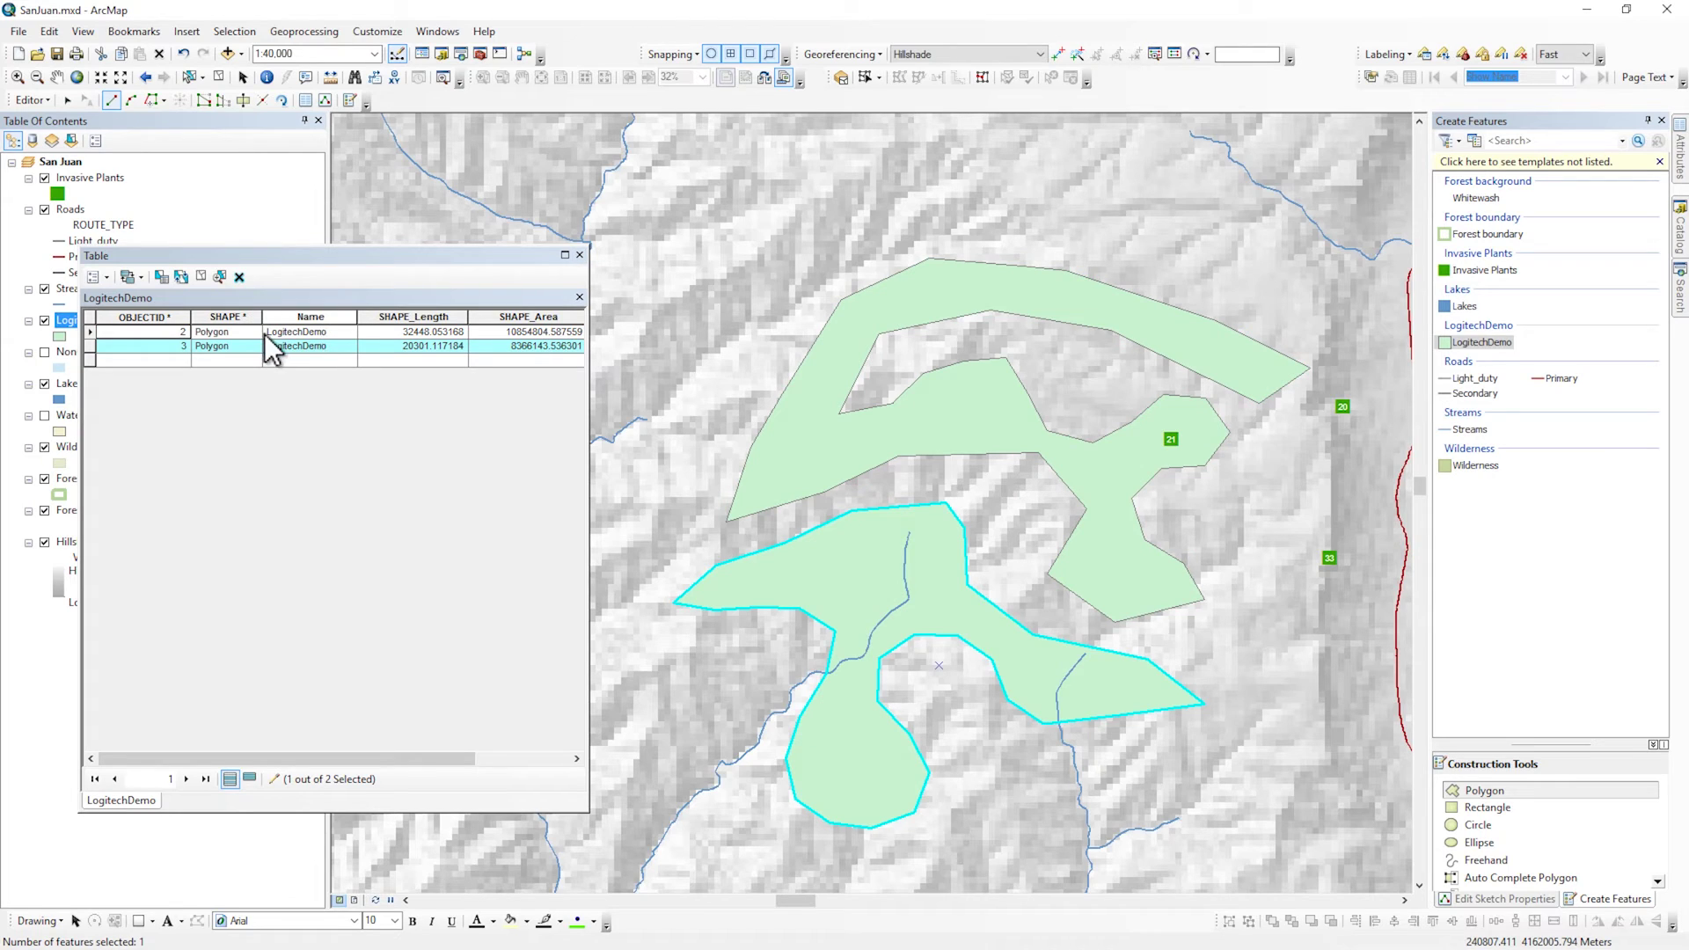
Step: Merge the upper and lower LogitechDemo polygons, then split them back into features 4 and 5
click(867, 458)
shift+click(895, 563)
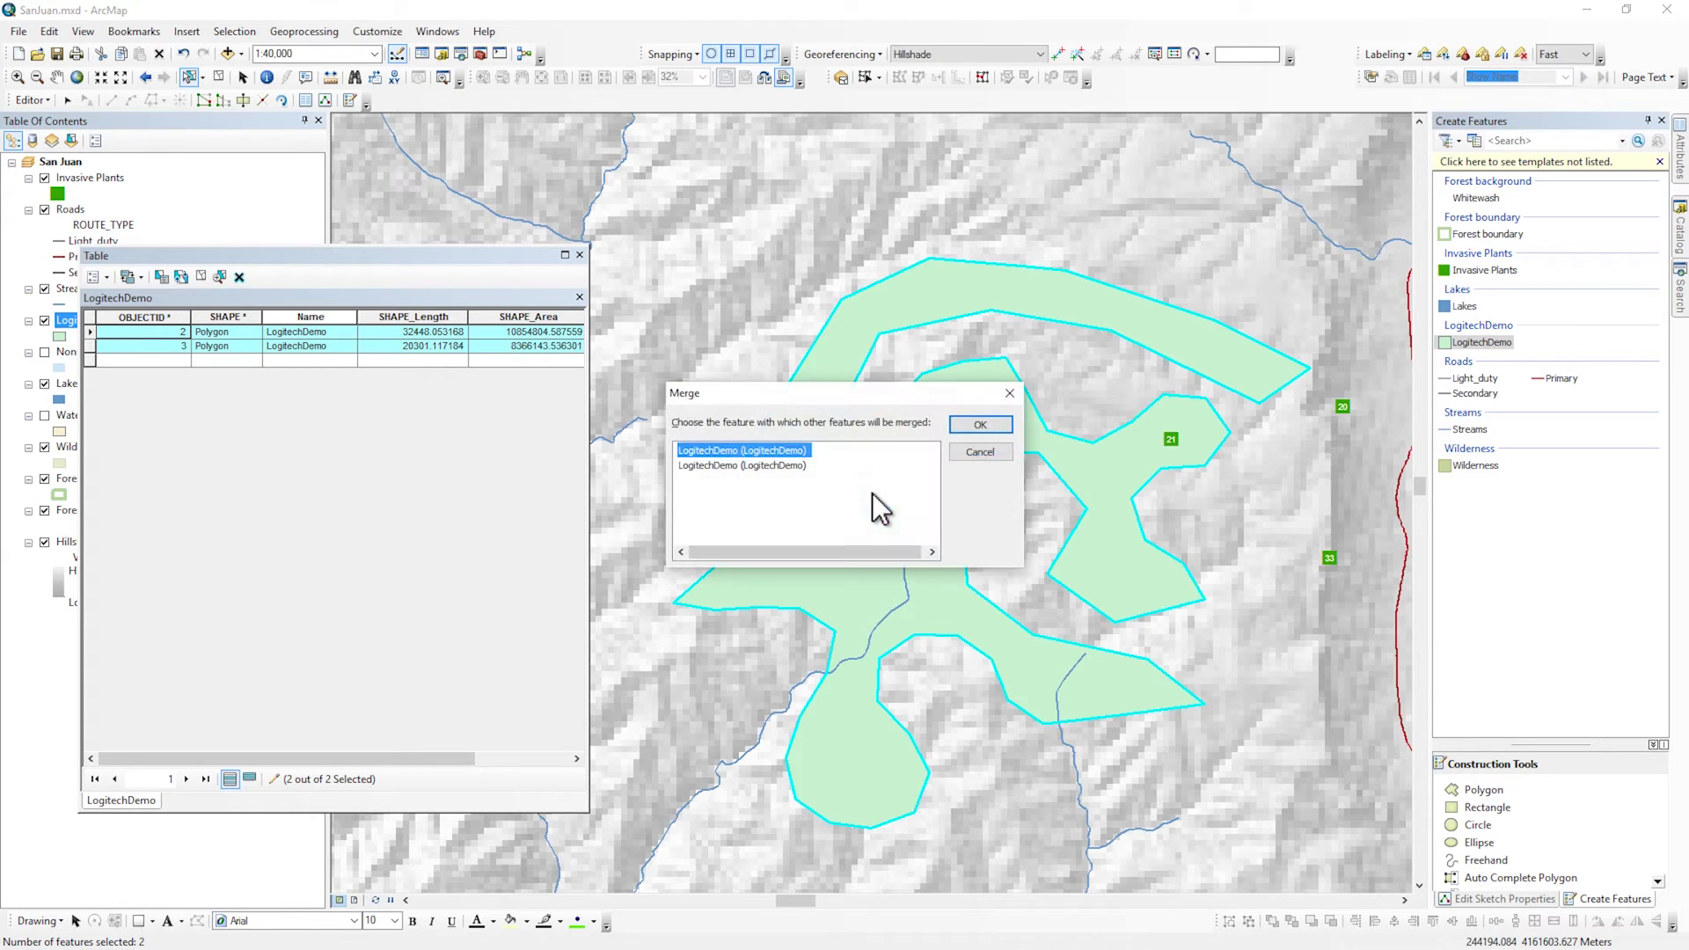
click(972, 429)
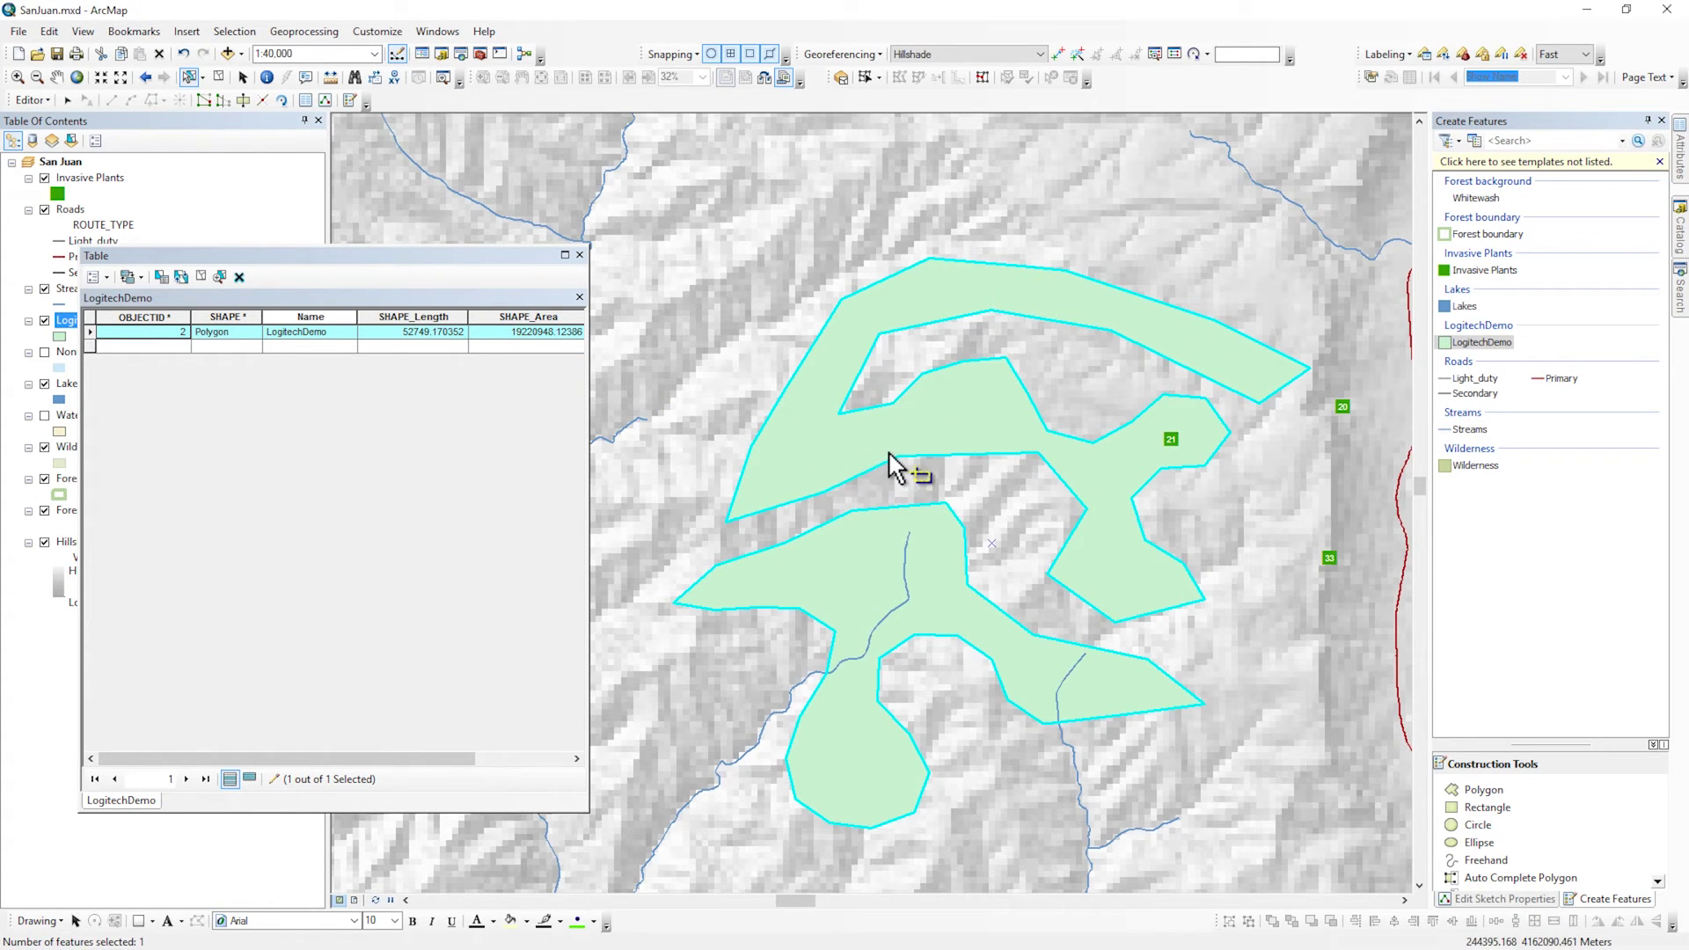
key(ctrl+z)
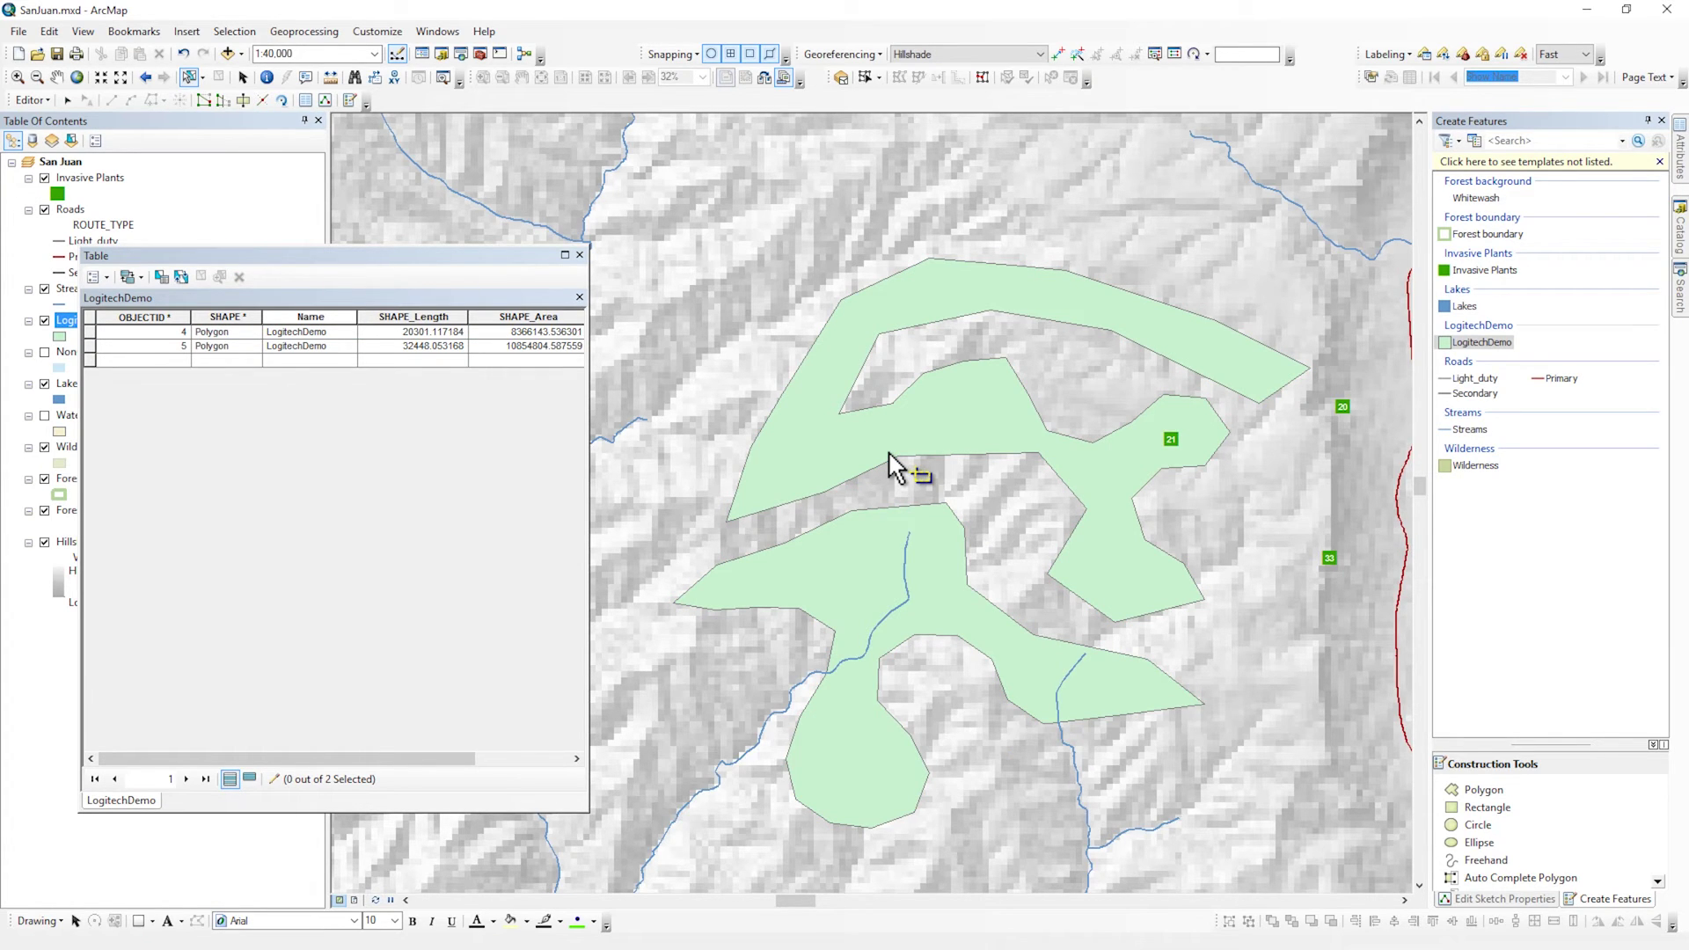
Step: Cut the upper polygon in two with a drawn line, then merge the pieces back together
click(879, 430)
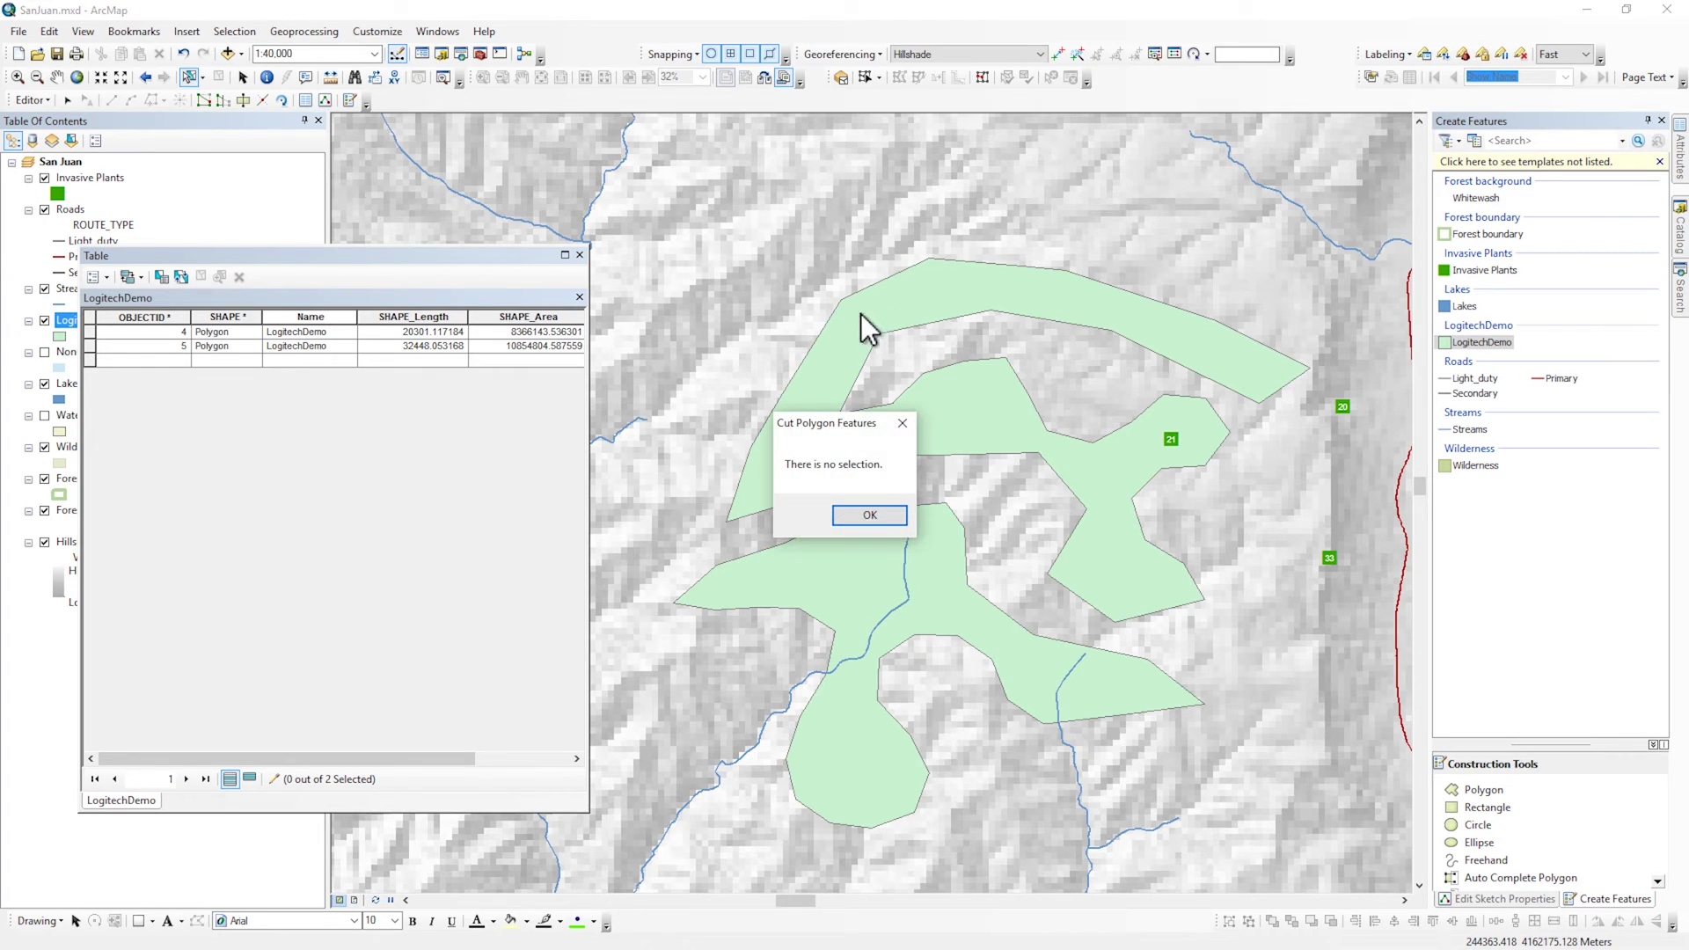
click(871, 515)
click(843, 458)
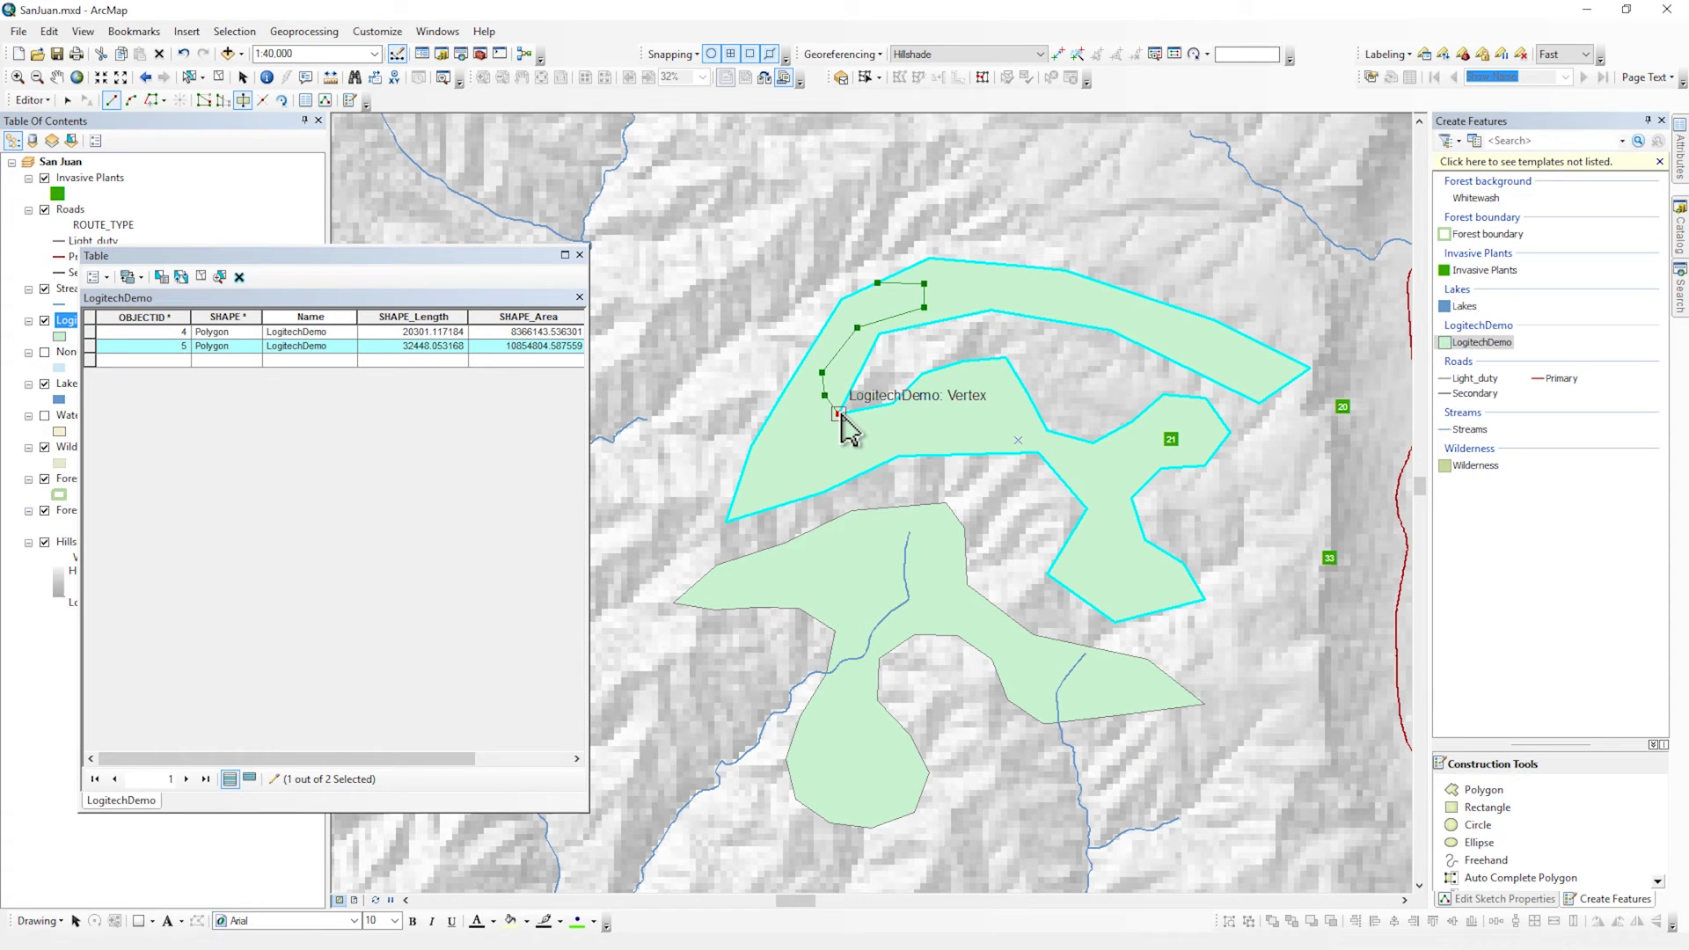
double_click(840, 415)
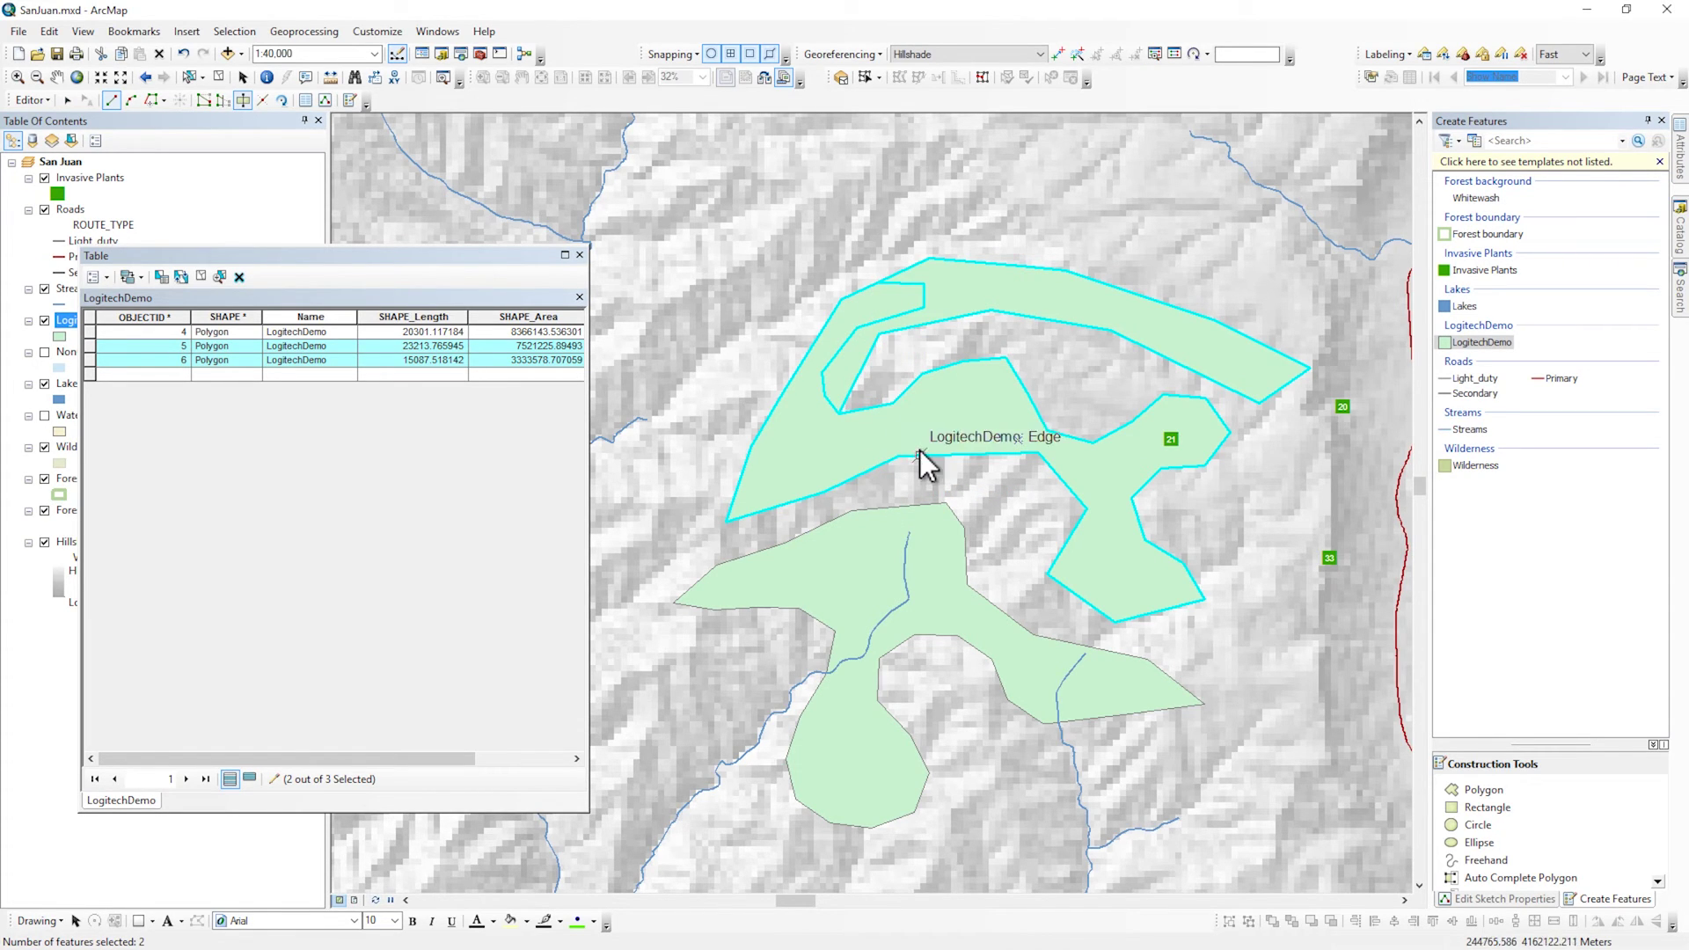
click(978, 425)
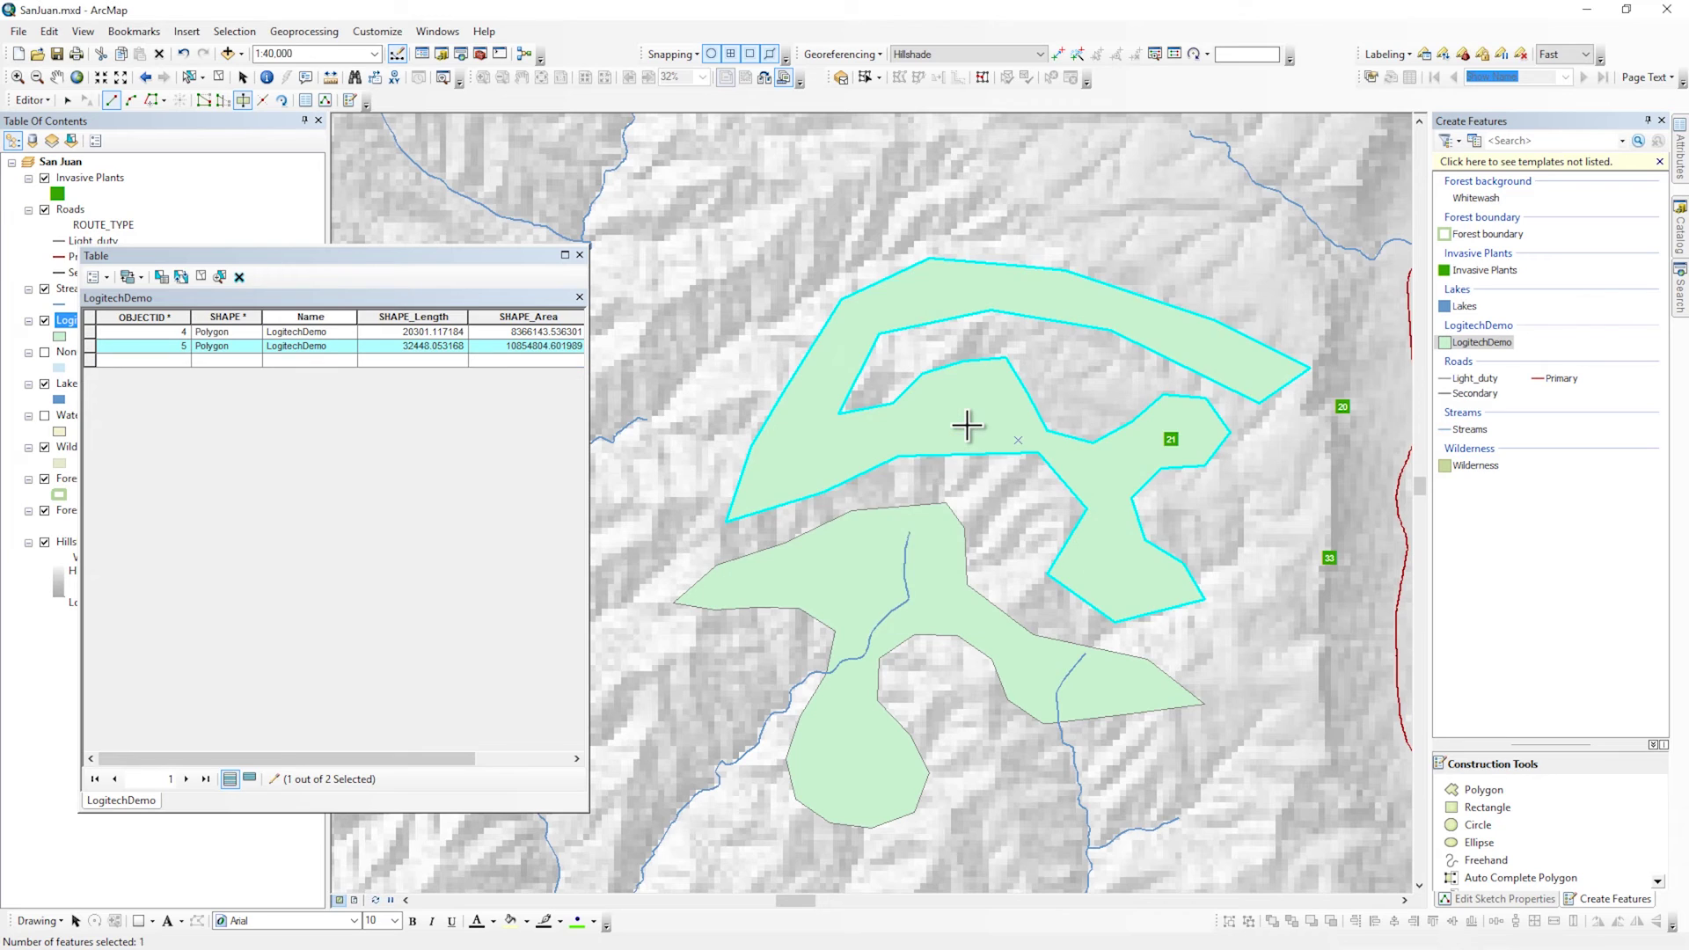